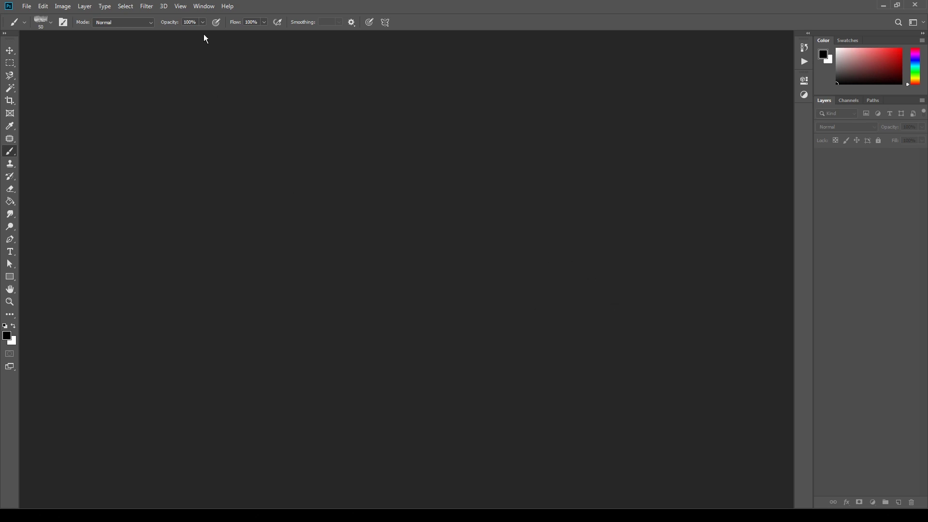
Step: Load the Concept Sketch - Action set into the Actions panel and make the panel taller
{"action": "left_click", "coordinate": [202, 6]}
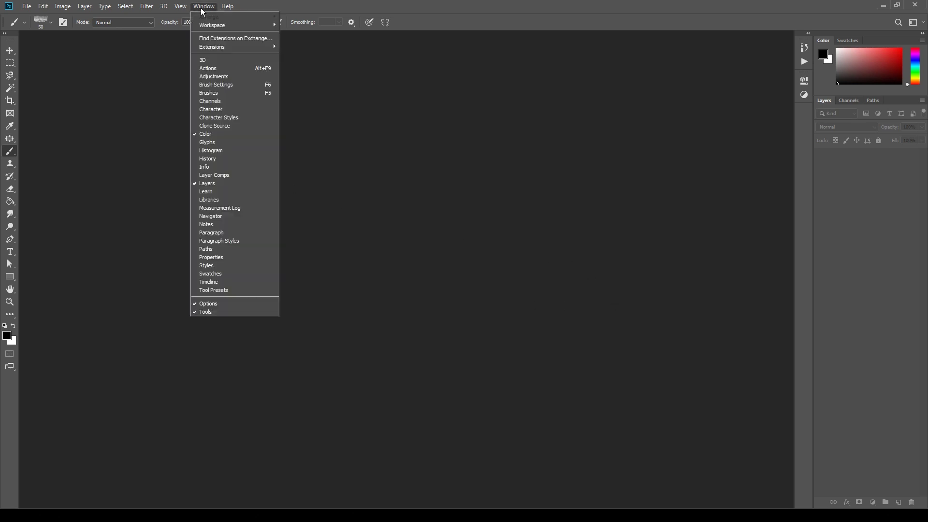
{"action": "left_click", "coordinate": [225, 73]}
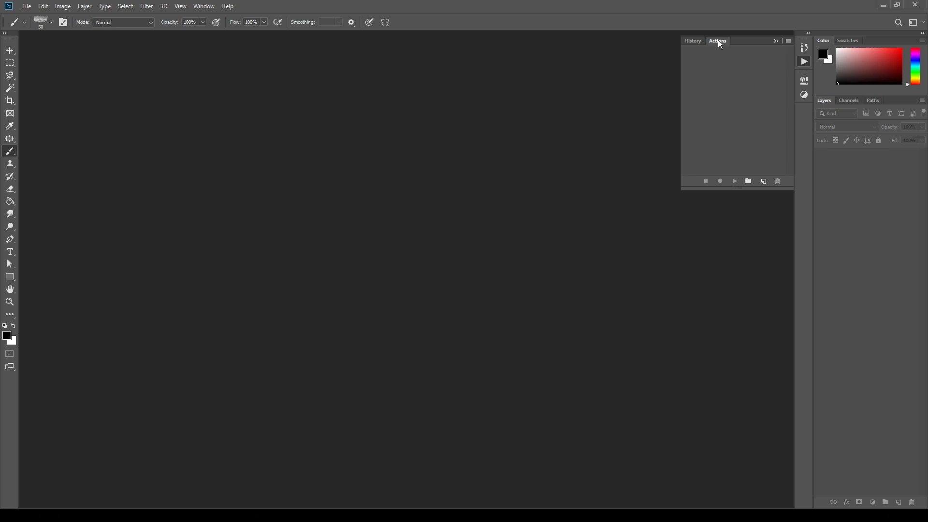
{"action": "left_click", "coordinate": [789, 41]}
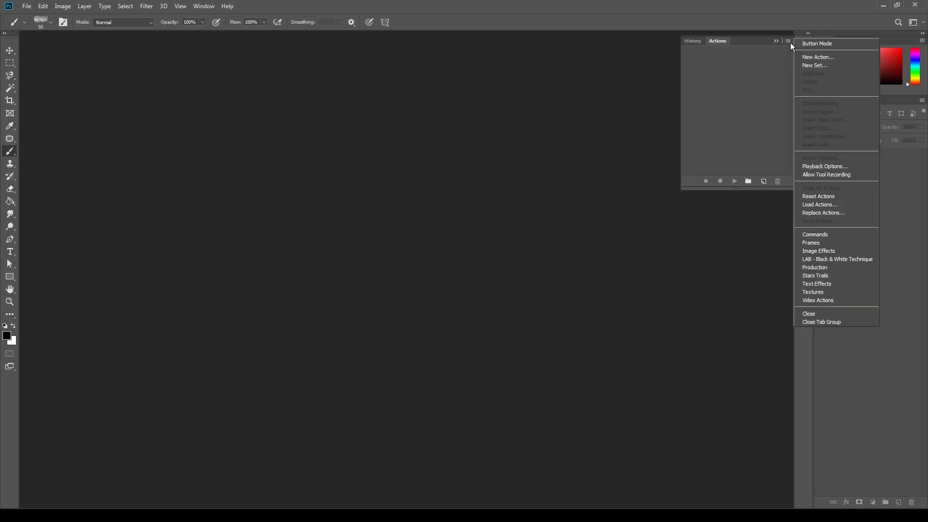
{"action": "left_click", "coordinate": [822, 207]}
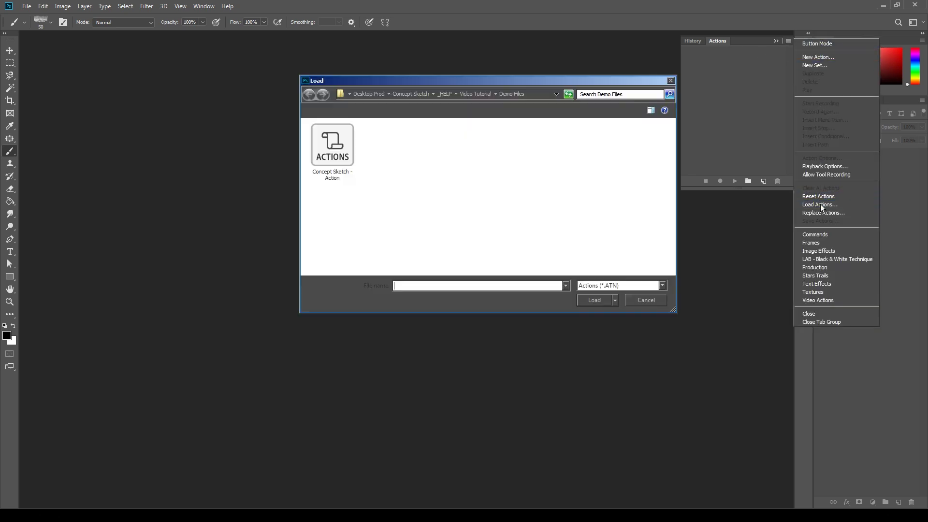
{"action": "left_click", "coordinate": [339, 167]}
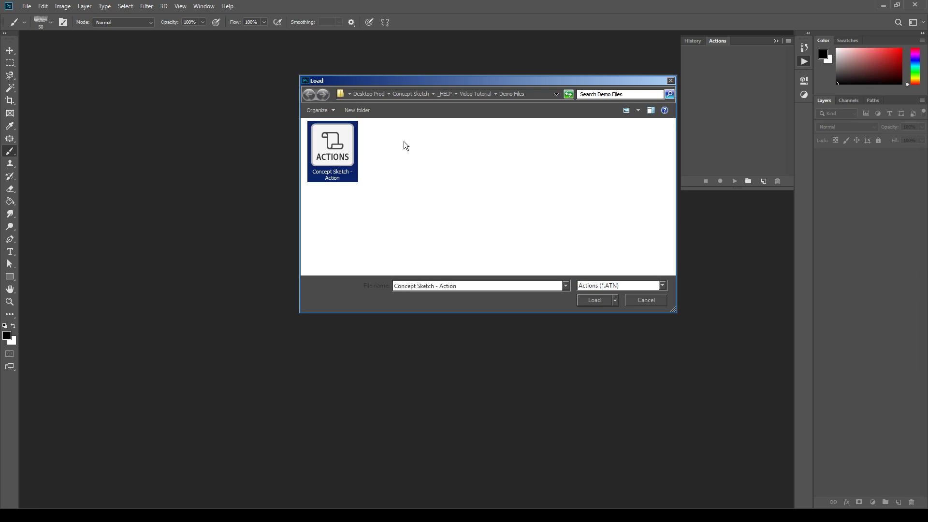
{"action": "left_click", "coordinate": [594, 303]}
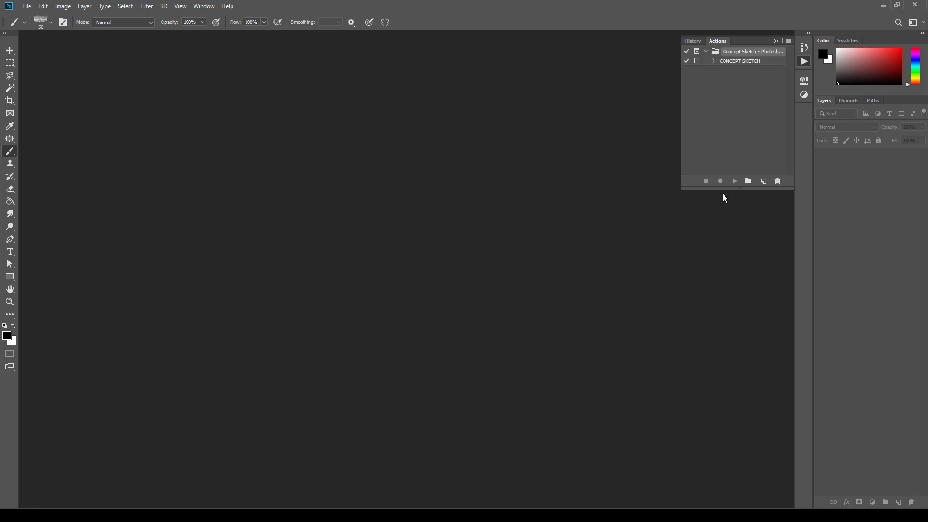
{"action": "left_click_drag", "start_coordinate": [724, 190], "coordinate": [729, 321]}
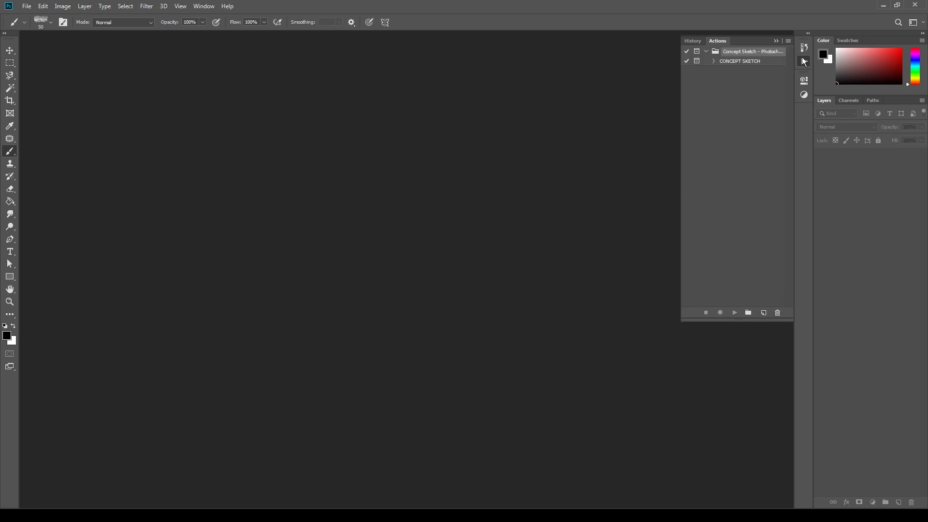
Step: Load the Concept Sketch - Brushes file as brush presets in the Preset Manager
{"action": "left_click", "coordinate": [804, 62]}
{"action": "left_click", "coordinate": [43, 6]}
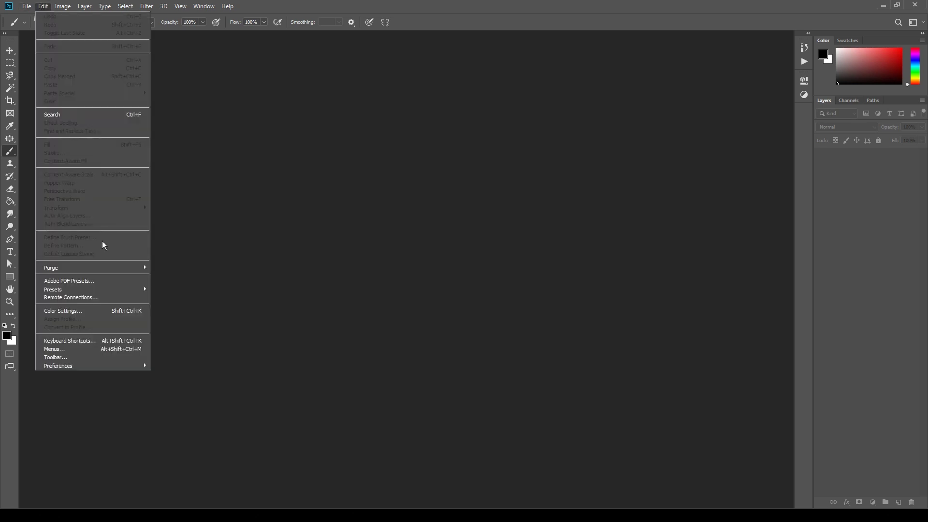
{"action": "mouse_move", "coordinate": [138, 292]}
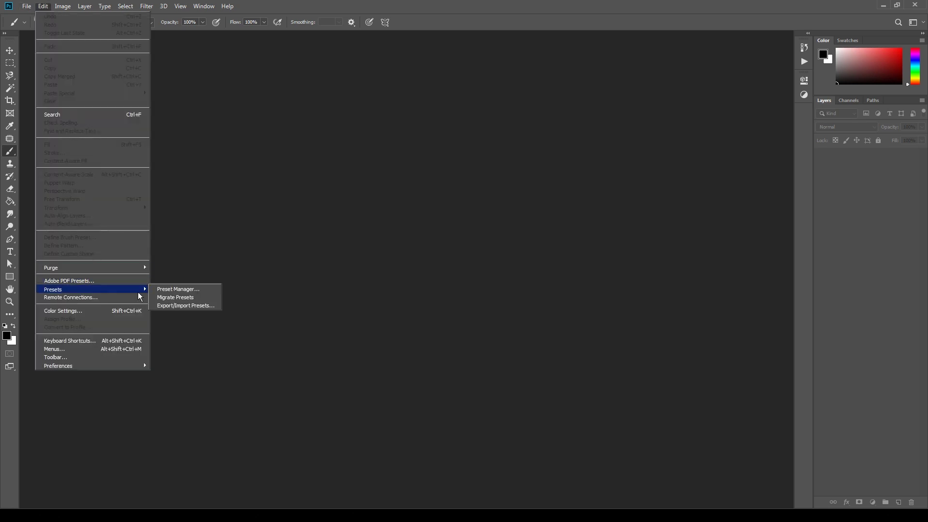
{"action": "left_click", "coordinate": [174, 289]}
{"action": "left_click_drag", "start_coordinate": [293, 90], "coordinate": [447, 90]}
{"action": "left_click", "coordinate": [423, 103]}
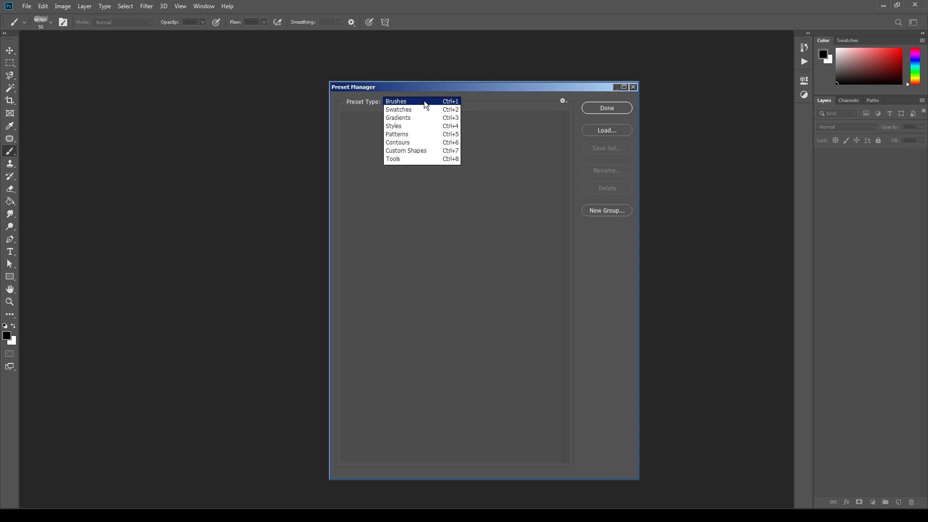
{"action": "left_click", "coordinate": [424, 101]}
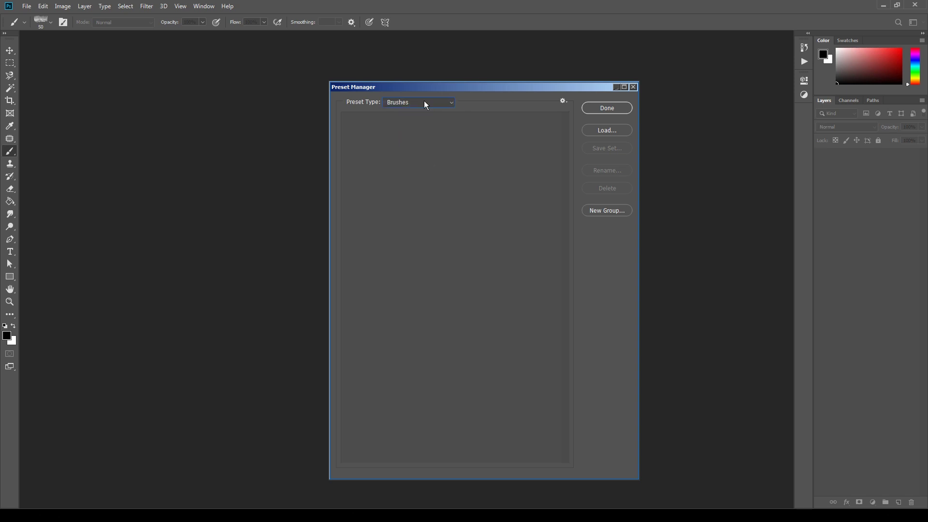
{"action": "left_click", "coordinate": [606, 130]}
{"action": "left_click", "coordinate": [366, 178]}
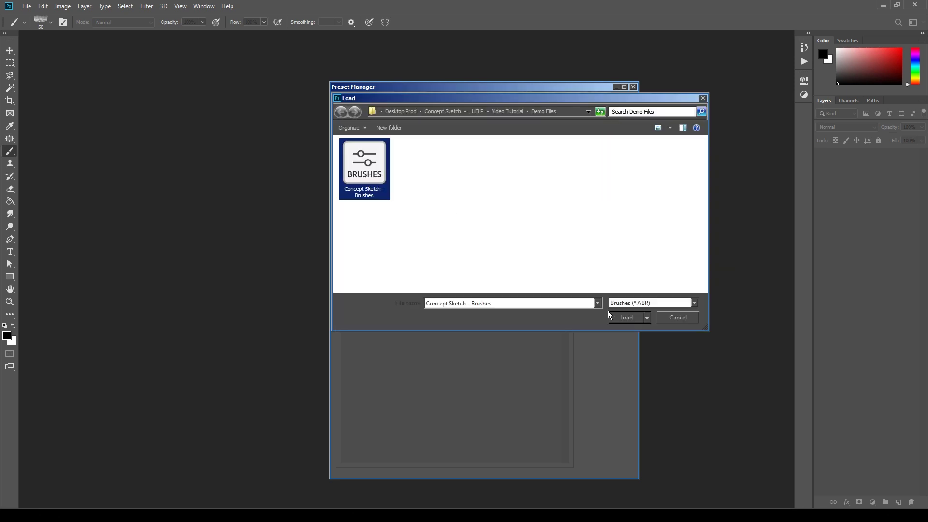
{"action": "left_click", "coordinate": [628, 317]}
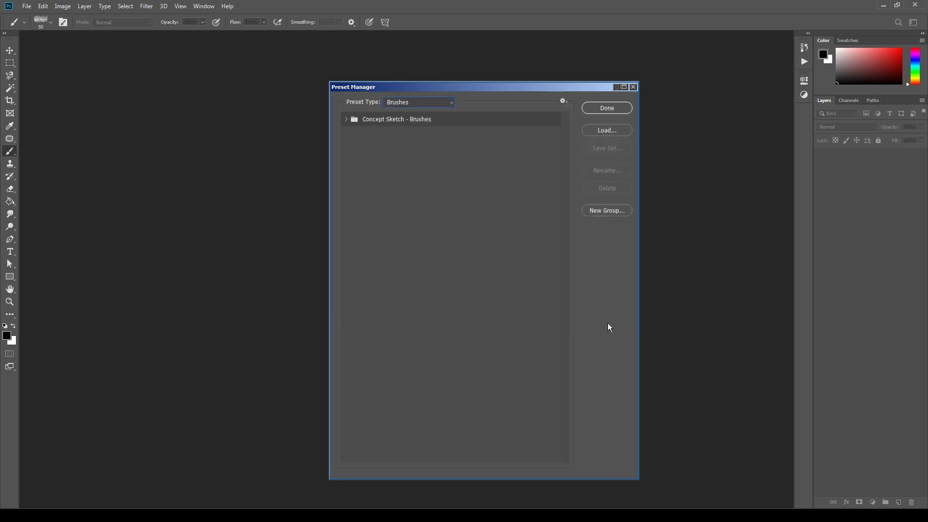
{"action": "left_click", "coordinate": [346, 119]}
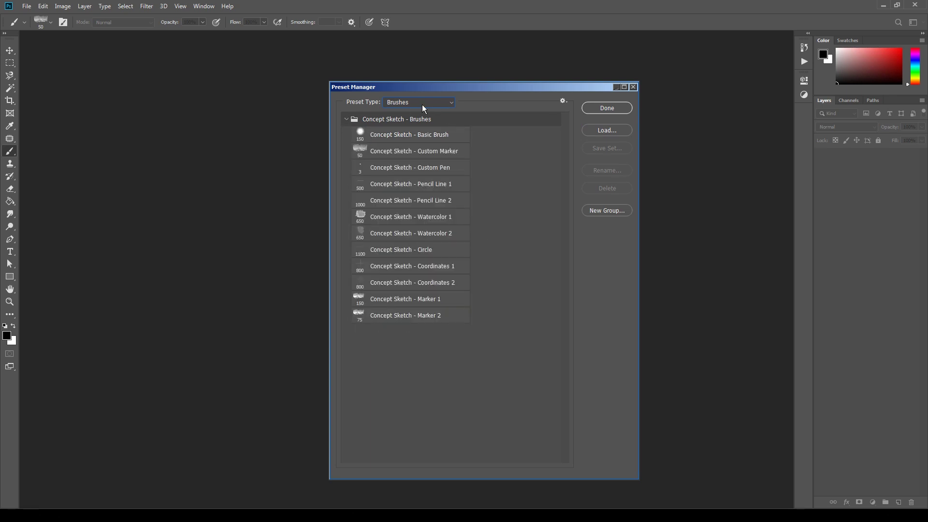
Step: Load the Concept Sketch - Patterns file as pattern presets and close the Preset Manager
{"action": "left_click", "coordinate": [446, 104]}
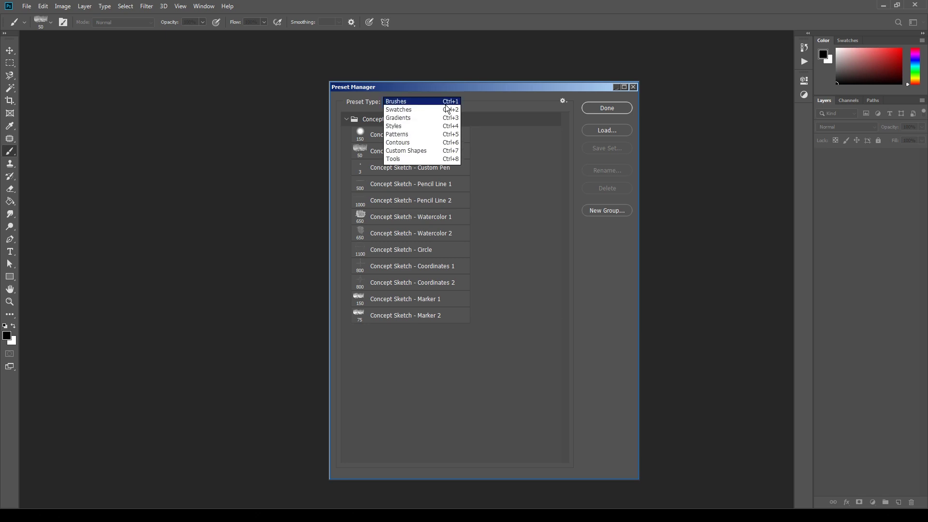
{"action": "left_click", "coordinate": [443, 135]}
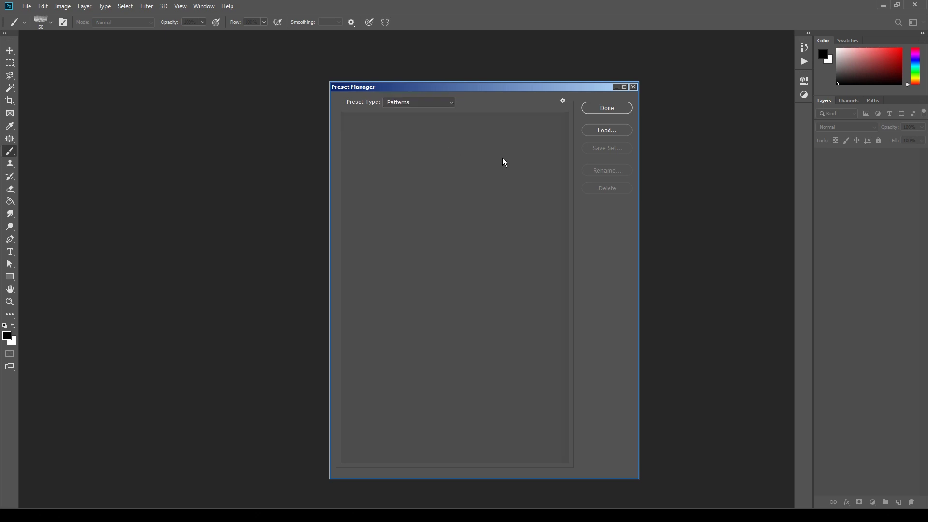
{"action": "left_click", "coordinate": [616, 131]}
{"action": "double_click", "coordinate": [379, 172]}
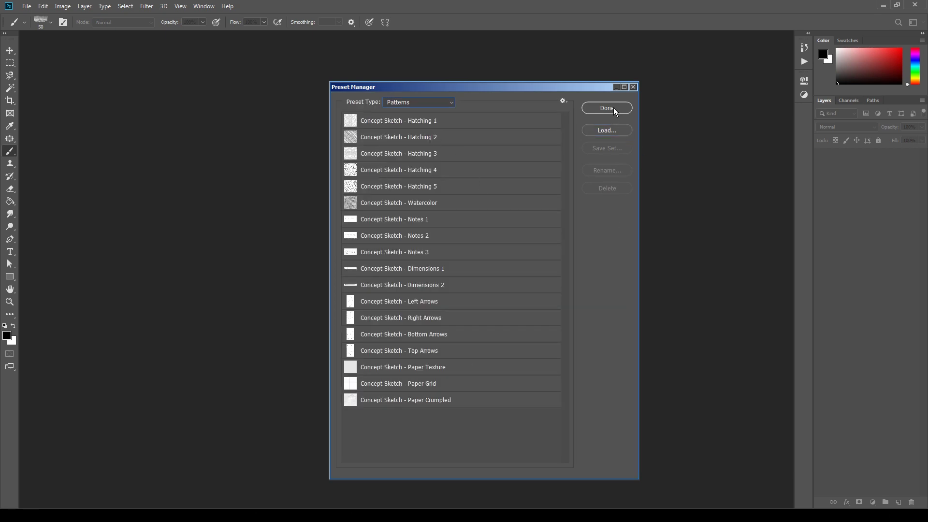
{"action": "left_click", "coordinate": [613, 111]}
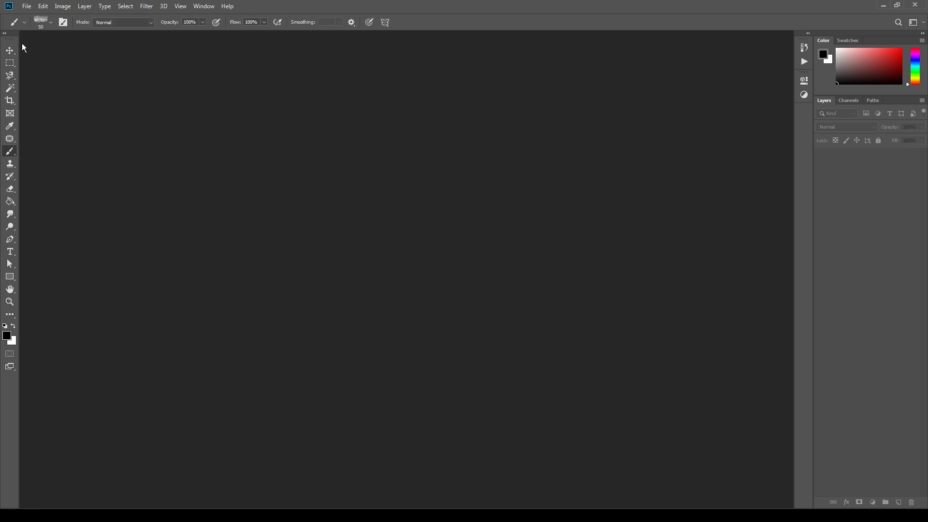
Step: Open the Demo Image.jpg house photo
{"action": "left_click", "coordinate": [27, 10]}
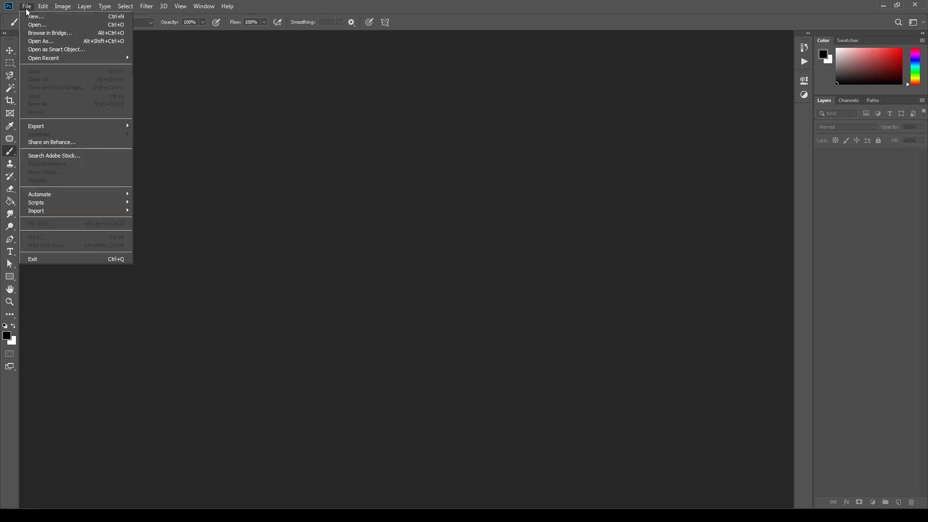
{"action": "left_click", "coordinate": [51, 25]}
{"action": "left_click_drag", "start_coordinate": [210, 12], "coordinate": [470, 121]}
{"action": "double_click", "coordinate": [431, 192]}
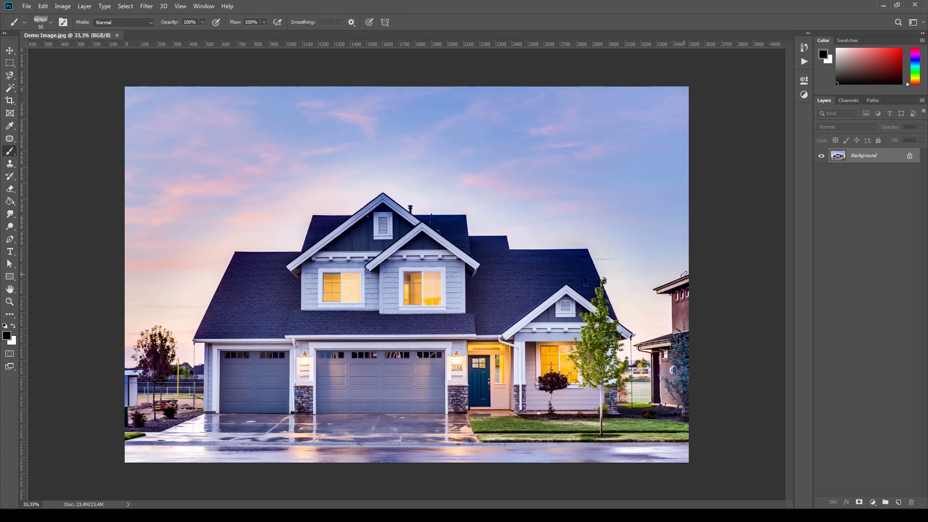
Step: In Image Size, set the width to 3500 px, giving 3500 × 2333 px, and apply
{"action": "left_click", "coordinate": [64, 7]}
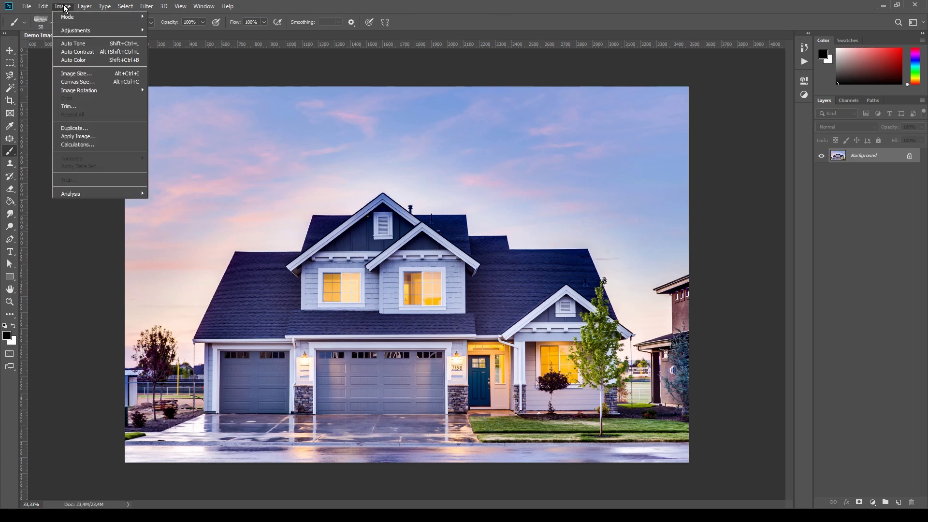
{"action": "left_click", "coordinate": [76, 74]}
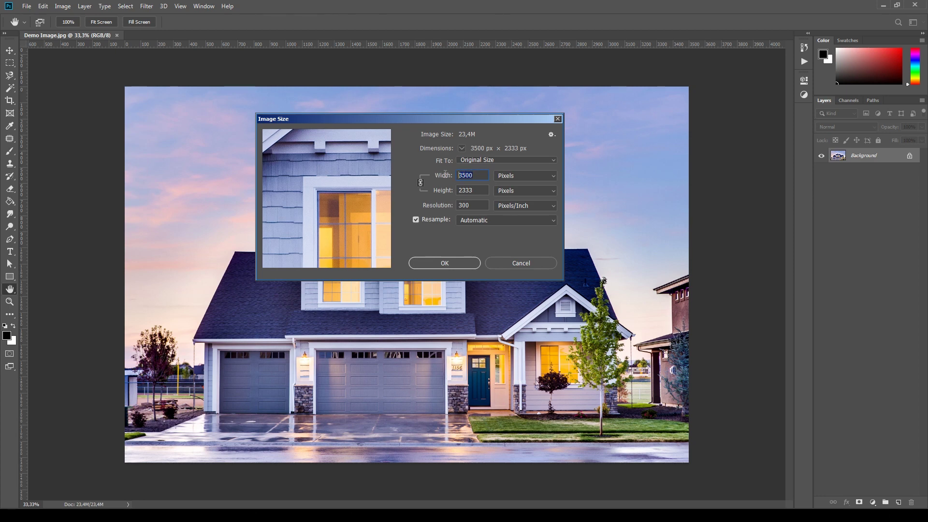
{"action": "key", "text": "BackSpace"}
{"action": "key", "text": "BackSpace"}
{"action": "key", "text": "BackSpace"}
{"action": "key", "text": "BackSpace"}
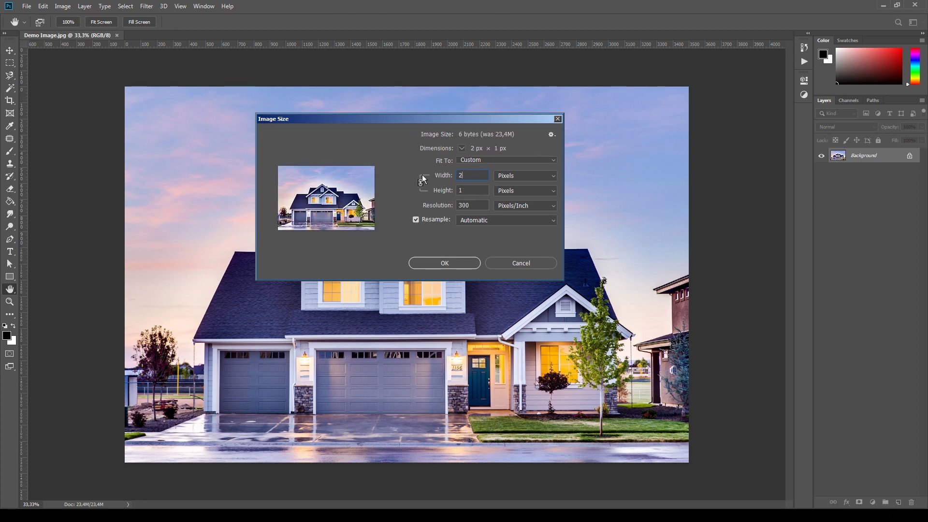
{"action": "type", "text": "5000"}
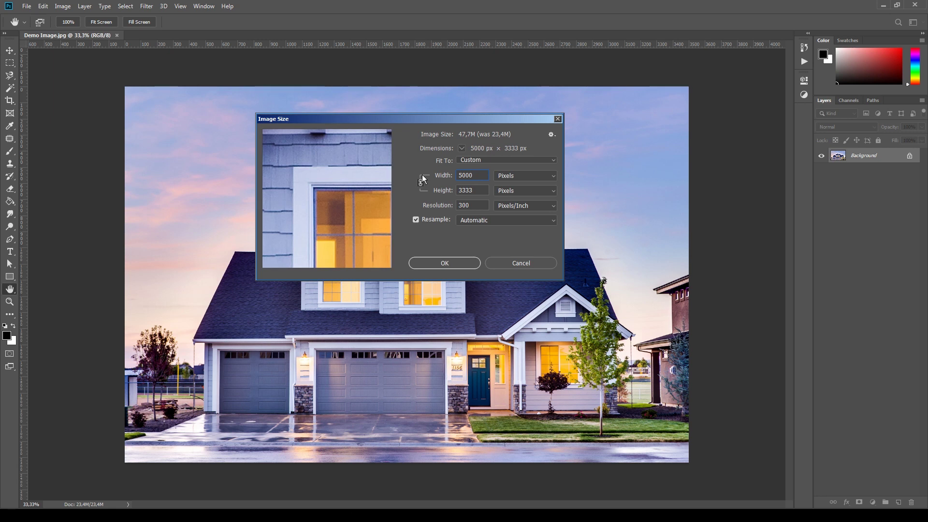
{"action": "key", "text": "BackSpace"}
{"action": "key", "text": "BackSpace"}
{"action": "key", "text": "BackSpace"}
{"action": "key", "text": "BackSpace"}
{"action": "type", "text": "3500"}
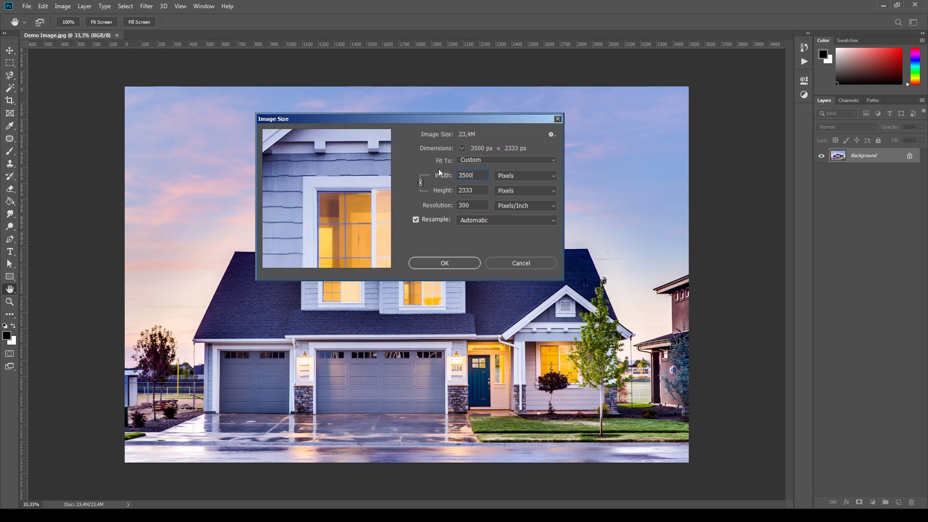
{"action": "left_click", "coordinate": [459, 266]}
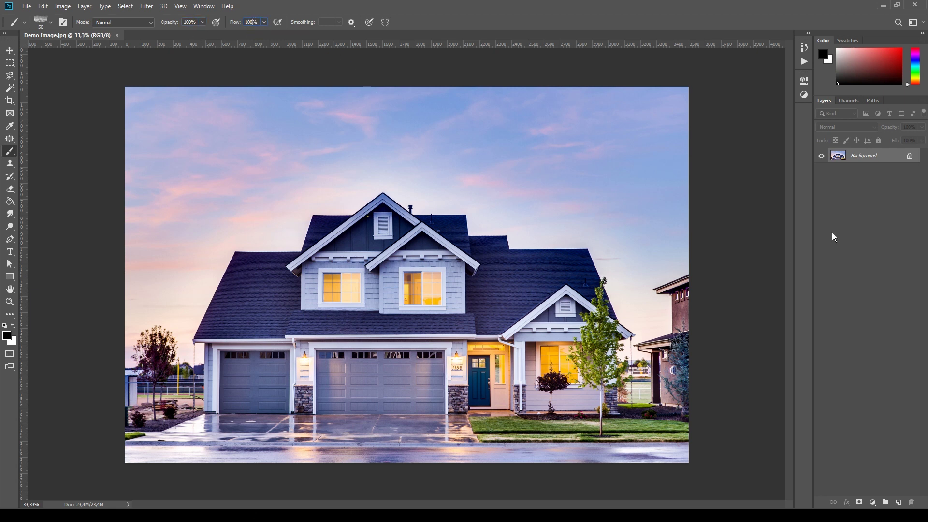
Step: Open and confirm the Layers panel display options
{"action": "left_click", "coordinate": [923, 101]}
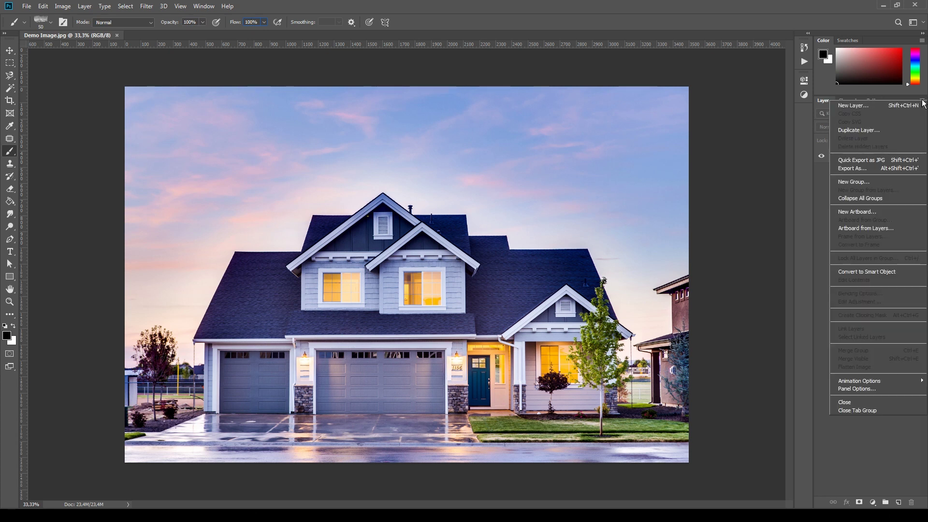
{"action": "left_click", "coordinate": [863, 389]}
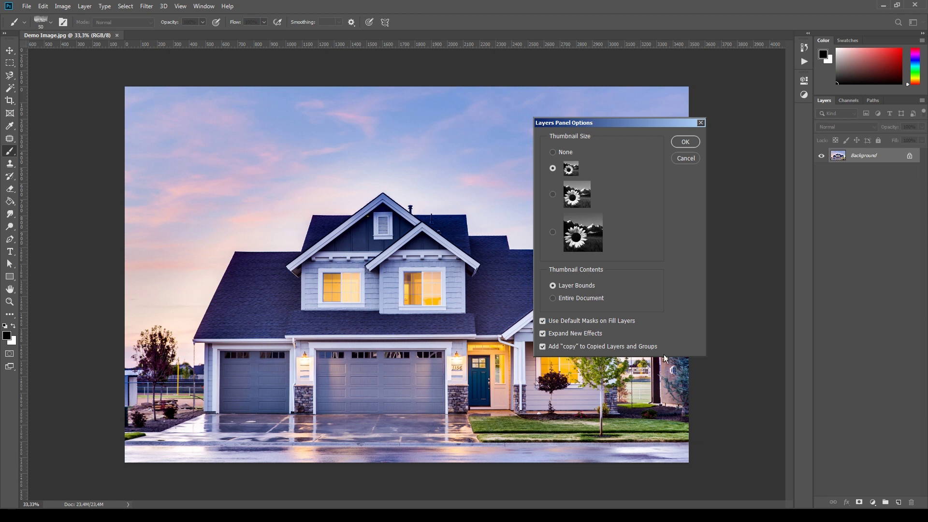
{"action": "left_click", "coordinate": [684, 141]}
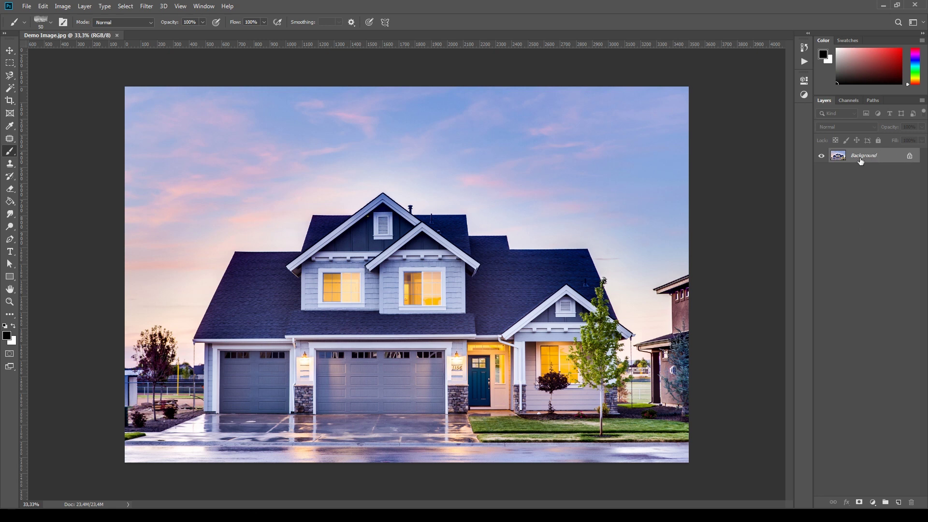
Step: Unlock the Background into Layer 0, then convert it back with Background from Layer
{"action": "left_click", "coordinate": [909, 157]}
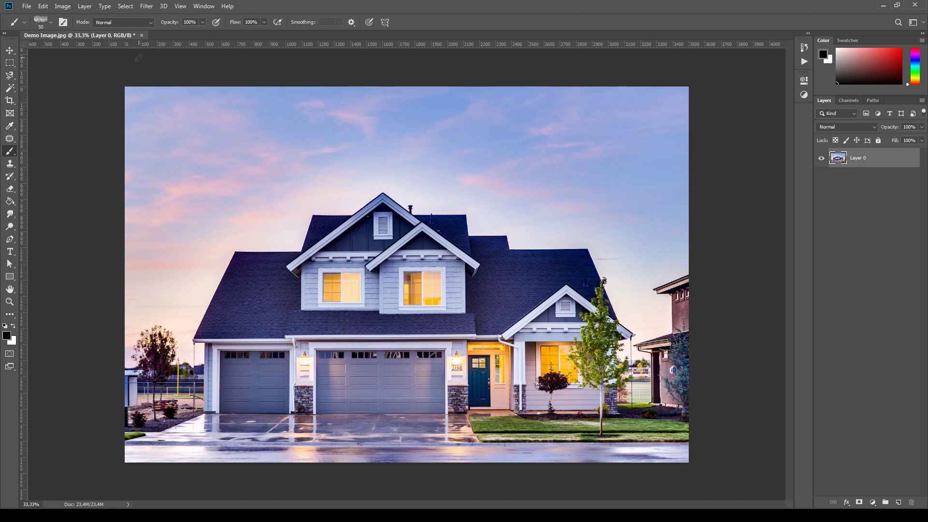
{"action": "left_click", "coordinate": [90, 7]}
{"action": "mouse_move", "coordinate": [94, 18]}
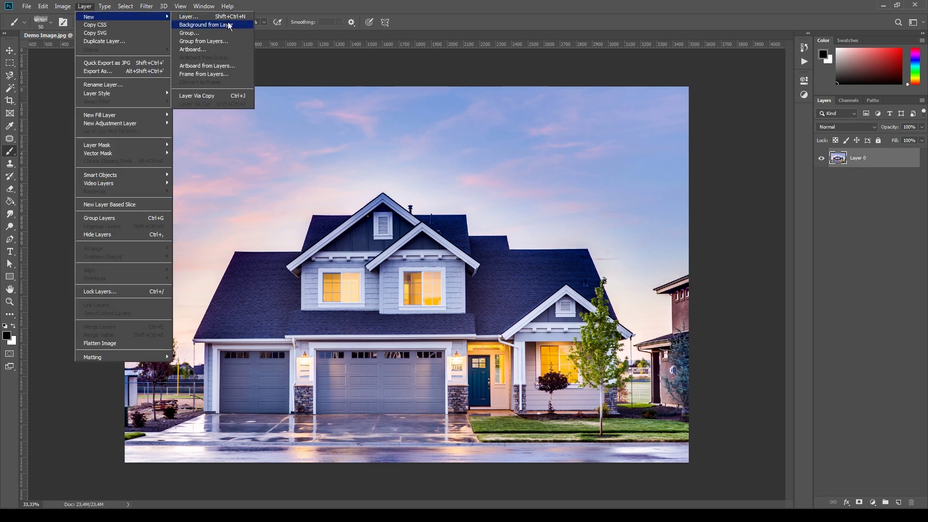
{"action": "left_click", "coordinate": [230, 25]}
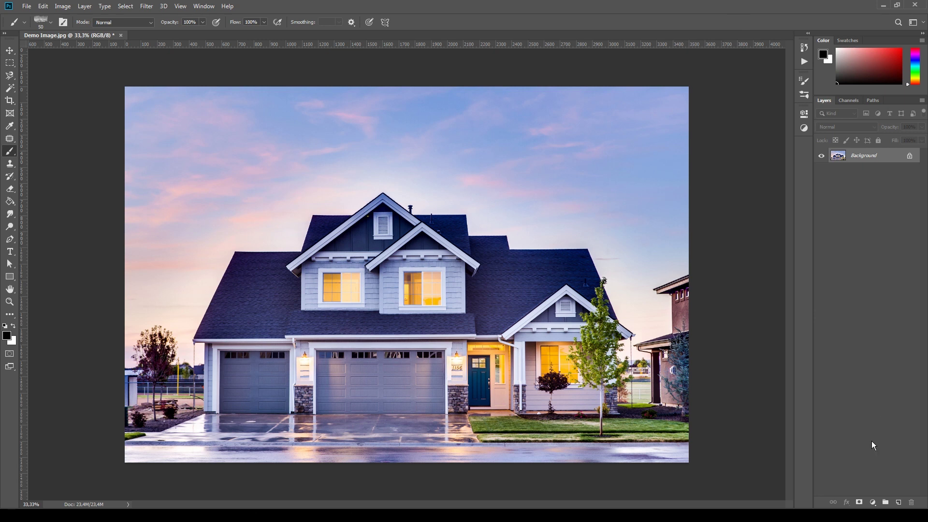
Step: On a new layer, paint red over the house and driveway using the 150 px Concept Sketch - Basic Brush
{"action": "left_click", "coordinate": [898, 503]}
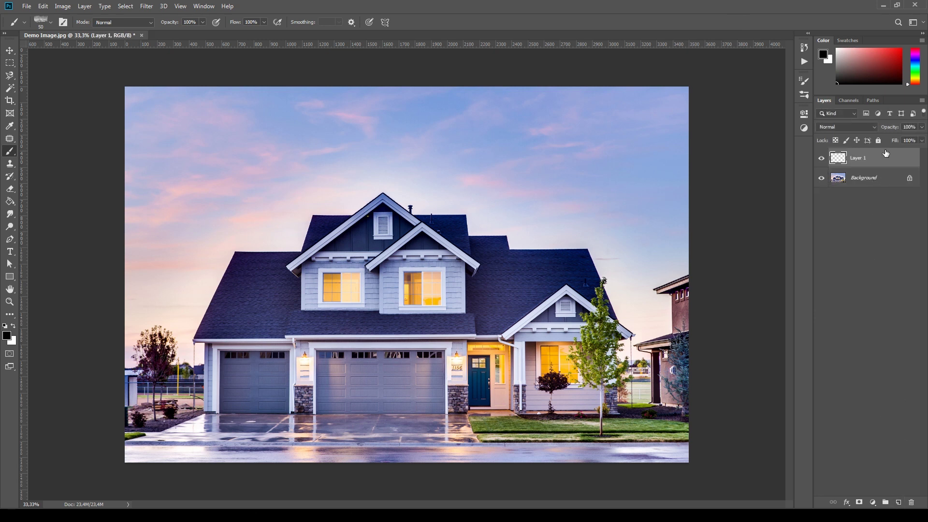
{"action": "key", "text": "F5"}
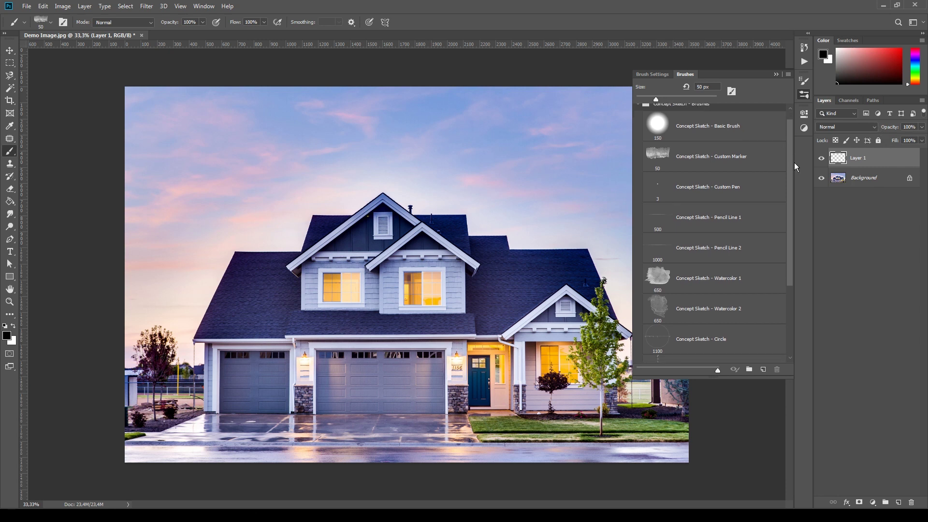
{"action": "left_click", "coordinate": [721, 140]}
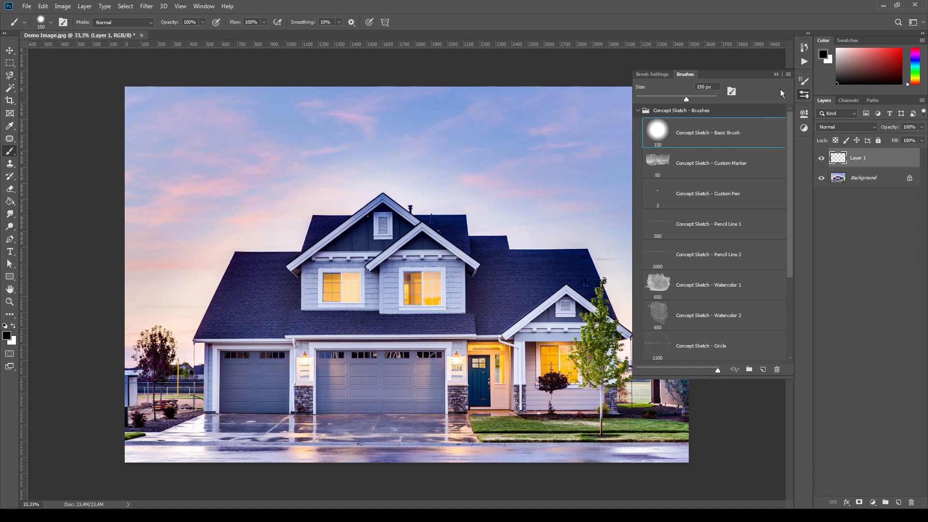
{"action": "left_click", "coordinate": [777, 74]}
{"action": "left_click", "coordinate": [901, 49]}
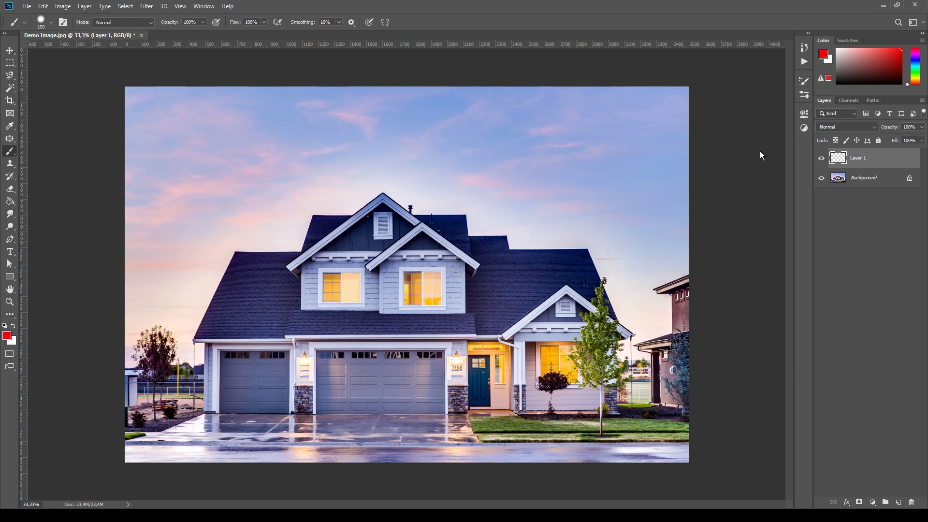
{"action": "mouse_move", "coordinate": [212, 408]}
{"action": "left_mouse_down"}
{"action": "mouse_move", "coordinate": [234, 341]}
{"action": "mouse_move", "coordinate": [218, 388]}
{"action": "mouse_move", "coordinate": [243, 406]}
{"action": "mouse_move", "coordinate": [508, 421]}
{"action": "mouse_move", "coordinate": [532, 410]}
{"action": "mouse_move", "coordinate": [293, 394]}
{"action": "mouse_move", "coordinate": [451, 376]}
{"action": "mouse_move", "coordinate": [300, 366]}
{"action": "mouse_move", "coordinate": [256, 344]}
{"action": "mouse_move", "coordinate": [329, 365]}
{"action": "mouse_move", "coordinate": [229, 361]}
{"action": "mouse_move", "coordinate": [214, 420]}
{"action": "mouse_move", "coordinate": [219, 350]}
{"action": "mouse_move", "coordinate": [221, 407]}
{"action": "mouse_move", "coordinate": [207, 337]}
{"action": "mouse_move", "coordinate": [247, 262]}
{"action": "mouse_move", "coordinate": [203, 336]}
{"action": "mouse_move", "coordinate": [525, 343]}
{"action": "mouse_move", "coordinate": [485, 378]}
{"action": "mouse_move", "coordinate": [515, 378]}
{"action": "mouse_move", "coordinate": [542, 410]}
{"action": "mouse_move", "coordinate": [582, 403]}
{"action": "mouse_move", "coordinate": [601, 370]}
{"action": "mouse_move", "coordinate": [609, 381]}
{"action": "mouse_move", "coordinate": [619, 367]}
{"action": "mouse_move", "coordinate": [604, 326]}
{"action": "mouse_move", "coordinate": [620, 339]}
{"action": "mouse_move", "coordinate": [204, 321]}
{"action": "mouse_move", "coordinate": [249, 307]}
{"action": "mouse_move", "coordinate": [242, 260]}
{"action": "mouse_move", "coordinate": [315, 261]}
{"action": "mouse_move", "coordinate": [320, 224]}
{"action": "mouse_move", "coordinate": [359, 222]}
{"action": "mouse_move", "coordinate": [385, 202]}
{"action": "mouse_move", "coordinate": [519, 255]}
{"action": "mouse_move", "coordinate": [580, 259]}
{"action": "mouse_move", "coordinate": [604, 299]}
{"action": "mouse_move", "coordinate": [596, 323]}
{"action": "mouse_move", "coordinate": [255, 314]}
{"action": "mouse_move", "coordinate": [368, 307]}
{"action": "mouse_move", "coordinate": [275, 282]}
{"action": "mouse_move", "coordinate": [498, 312]}
{"action": "mouse_move", "coordinate": [551, 307]}
{"action": "mouse_move", "coordinate": [352, 290]}
{"action": "mouse_move", "coordinate": [361, 238]}
{"action": "mouse_move", "coordinate": [376, 232]}
{"action": "mouse_move", "coordinate": [360, 247]}
{"action": "mouse_move", "coordinate": [543, 299]}
{"action": "mouse_move", "coordinate": [572, 275]}
{"action": "mouse_move", "coordinate": [363, 271]}
{"action": "mouse_move", "coordinate": [568, 296]}
{"action": "mouse_move", "coordinate": [416, 263]}
{"action": "mouse_move", "coordinate": [478, 264]}
{"action": "mouse_move", "coordinate": [427, 250]}
{"action": "mouse_move", "coordinate": [457, 242]}
{"action": "left_mouse_up"}
{"action": "mouse_move", "coordinate": [599, 425]}
{"action": "left_mouse_down"}
{"action": "mouse_move", "coordinate": [338, 428]}
{"action": "mouse_move", "coordinate": [349, 445]}
{"action": "mouse_move", "coordinate": [502, 454]}
{"action": "mouse_move", "coordinate": [525, 442]}
{"action": "left_mouse_up"}
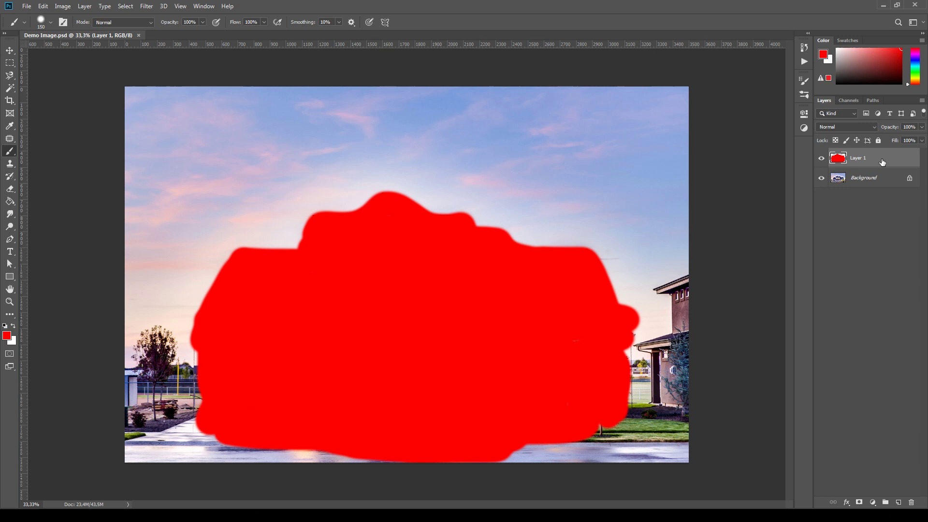
Step: Check the Background and red paint layers, briefly hiding and showing Layer 1
{"action": "left_click", "coordinate": [873, 183]}
{"action": "left_click", "coordinate": [875, 162]}
{"action": "left_click", "coordinate": [873, 184]}
{"action": "left_click", "coordinate": [870, 162]}
{"action": "left_click", "coordinate": [820, 159]}
{"action": "left_click", "coordinate": [820, 159]}
Step: Play the CONCEPT SKETCH action and continue past the render-completed message
{"action": "left_click", "coordinate": [804, 62]}
{"action": "left_click", "coordinate": [740, 65]}
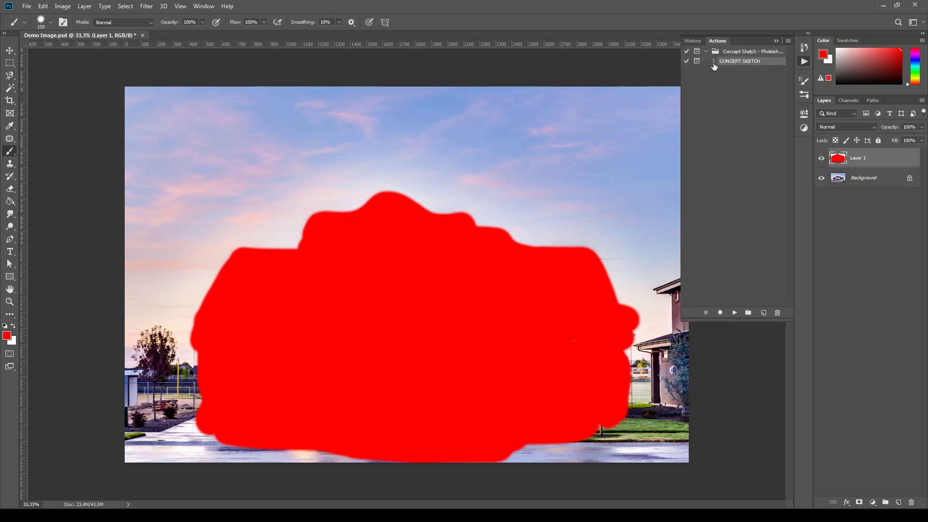
{"action": "left_click", "coordinate": [734, 313]}
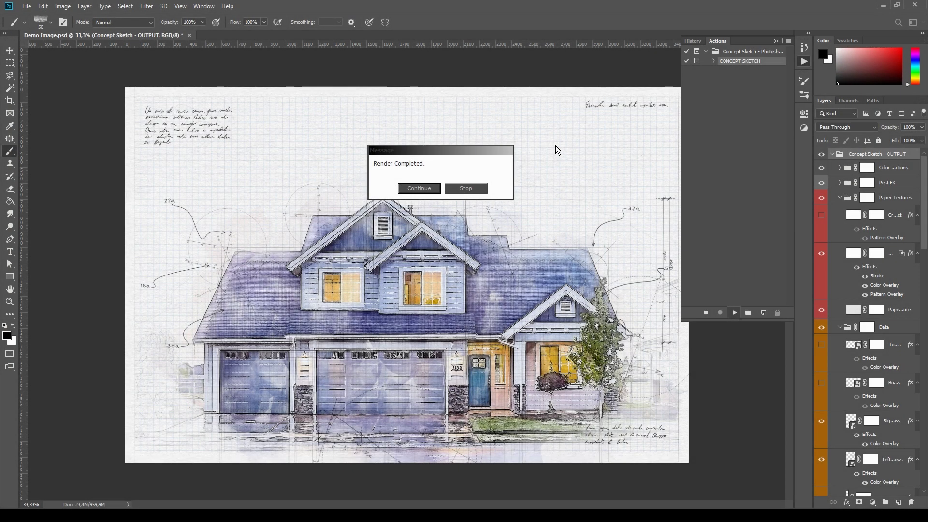
{"action": "left_click_drag", "start_coordinate": [423, 154], "coordinate": [414, 215]}
{"action": "left_click", "coordinate": [416, 252]}
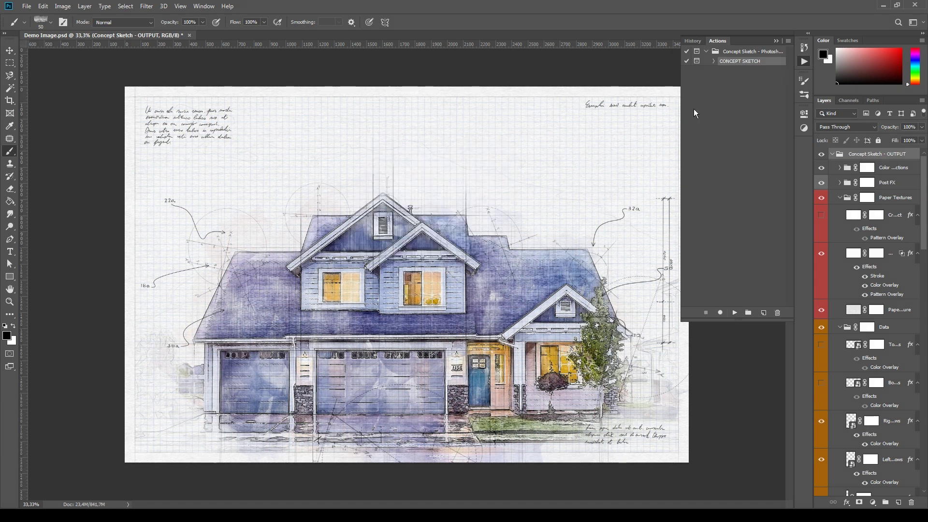
Step: Close the Actions panel, widen the Layers panel and inspect the Concept Sketch - OUTPUT group
{"action": "left_click", "coordinate": [778, 41]}
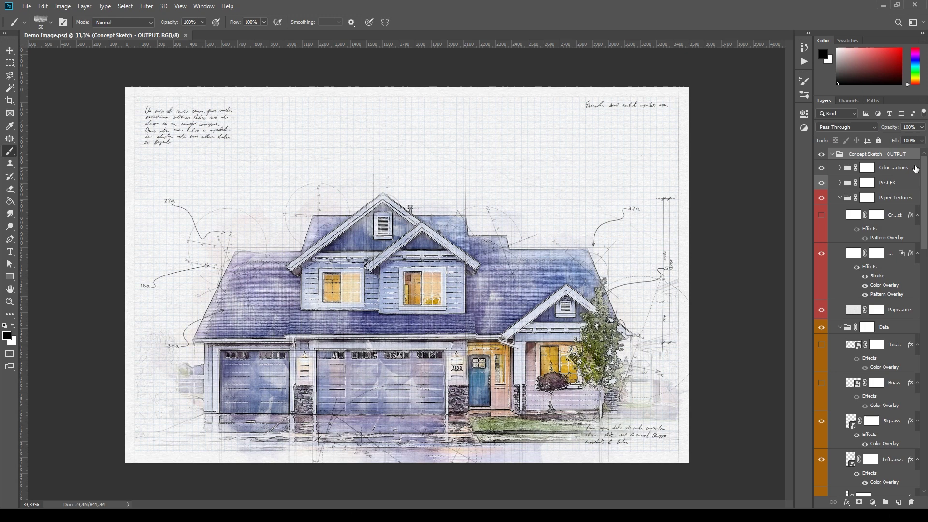
{"action": "mouse_move", "coordinate": [925, 169]}
{"action": "left_mouse_down"}
{"action": "mouse_move", "coordinate": [925, 362]}
{"action": "mouse_move", "coordinate": [925, 177]}
{"action": "left_mouse_up"}
{"action": "left_click_drag", "start_coordinate": [811, 117], "coordinate": [785, 123]}
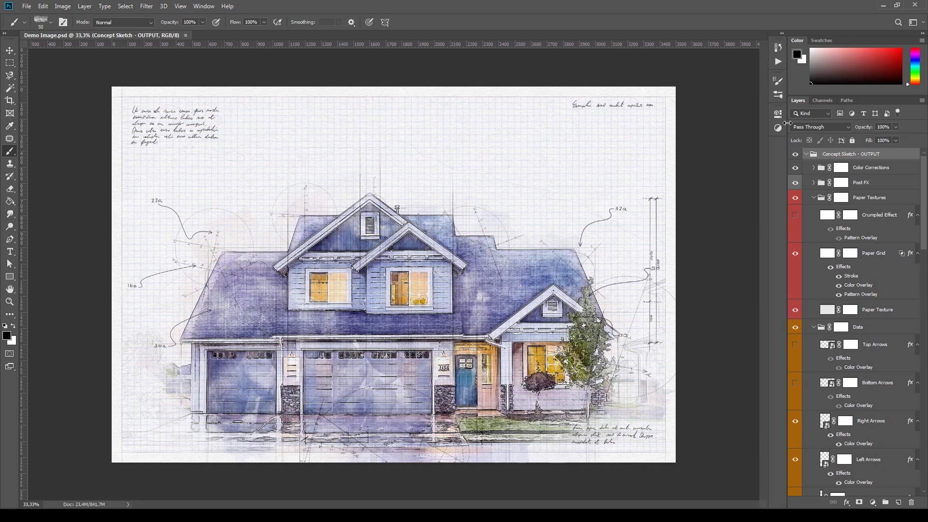
{"action": "left_click_drag", "start_coordinate": [788, 123], "coordinate": [789, 123]}
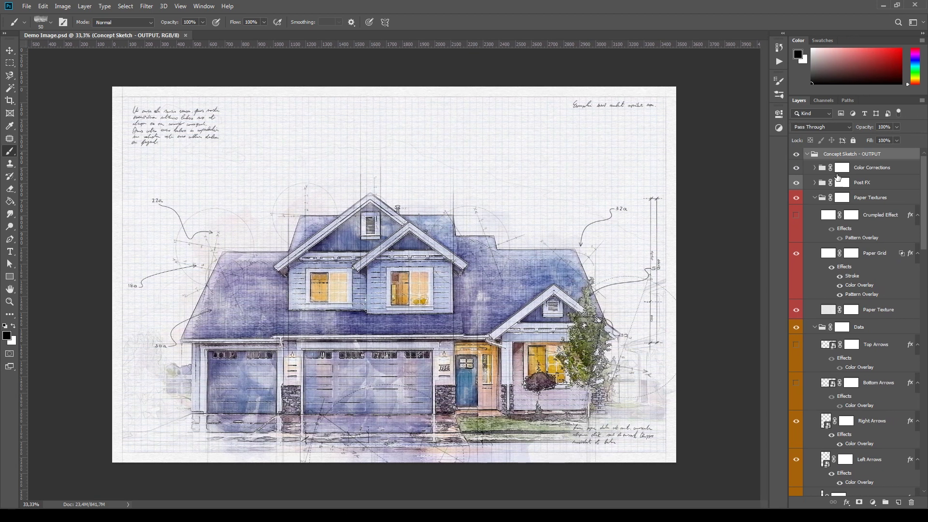
{"action": "left_click", "coordinate": [807, 154]}
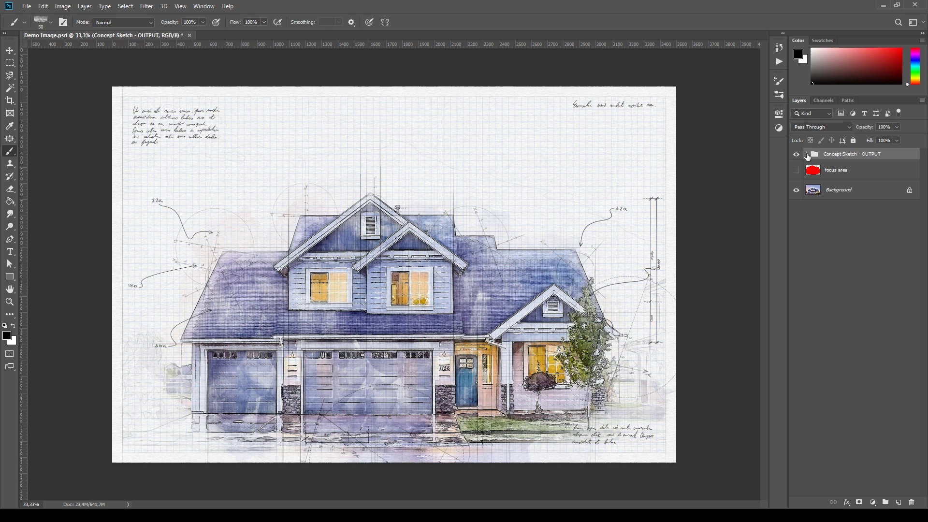
{"action": "left_click", "coordinate": [807, 154]}
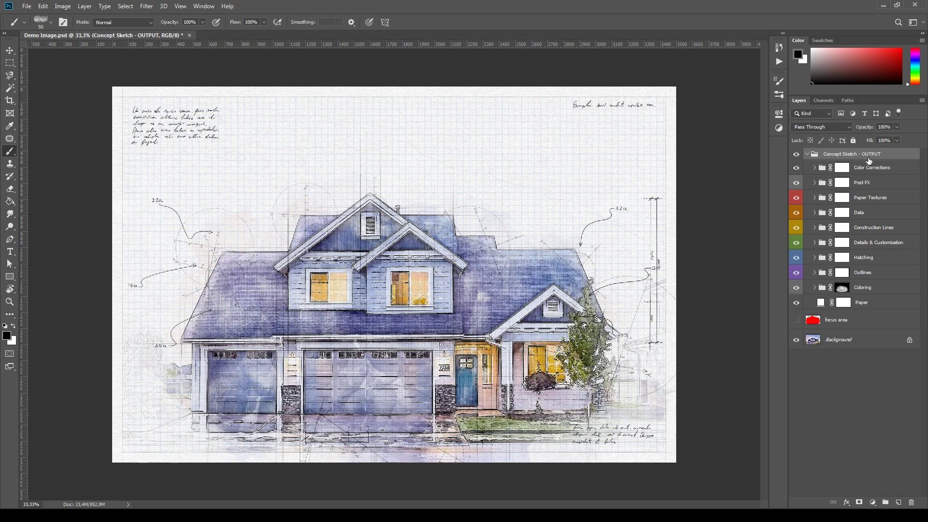
{"action": "key", "text": "ctrl+0"}
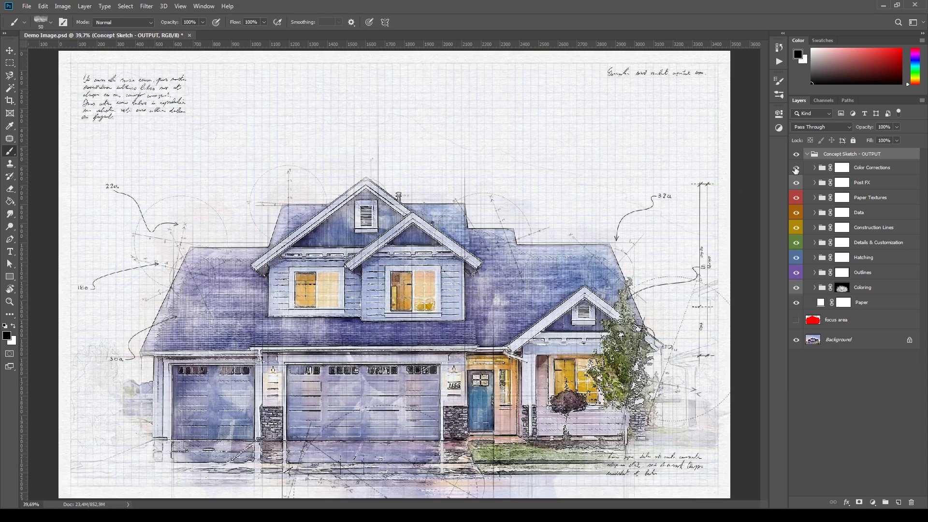
{"action": "left_click", "coordinate": [796, 167]}
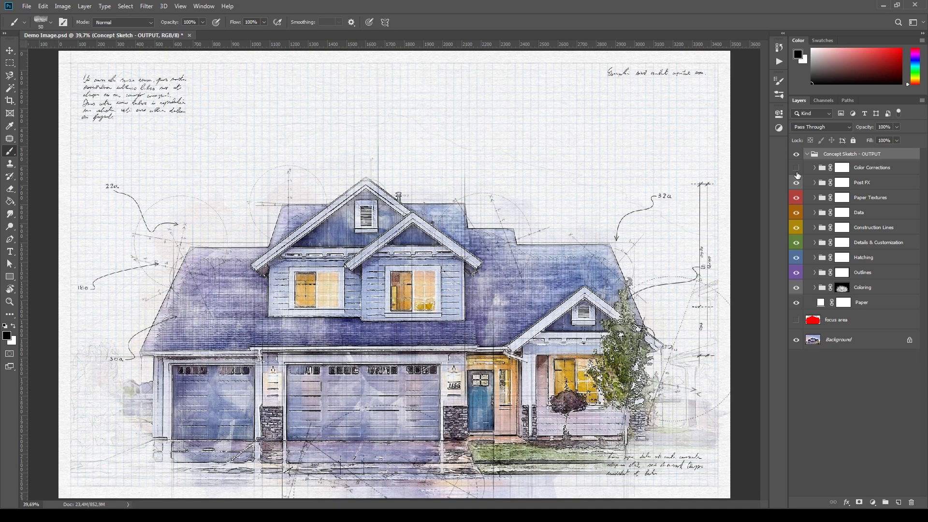
{"action": "left_click", "coordinate": [796, 198]}
{"action": "left_click", "coordinate": [797, 228]}
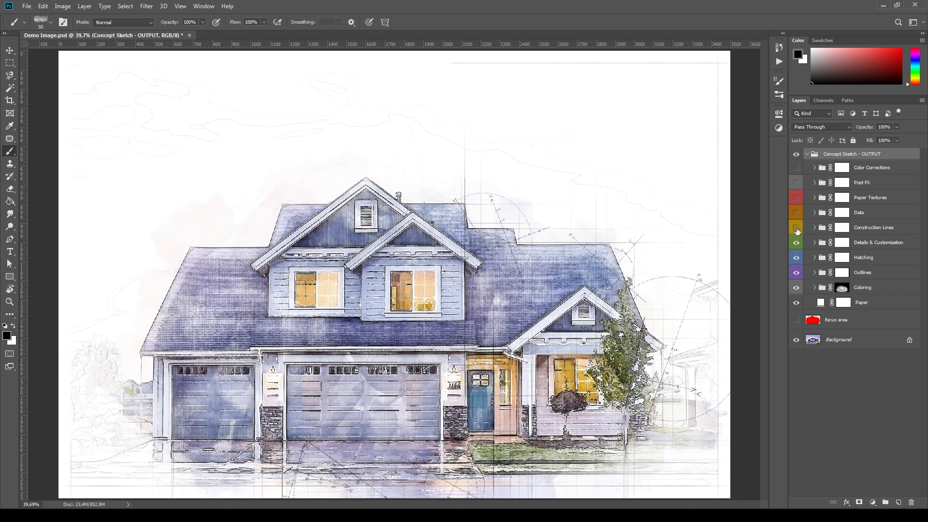
{"action": "left_click", "coordinate": [797, 242]}
{"action": "left_click", "coordinate": [796, 258]}
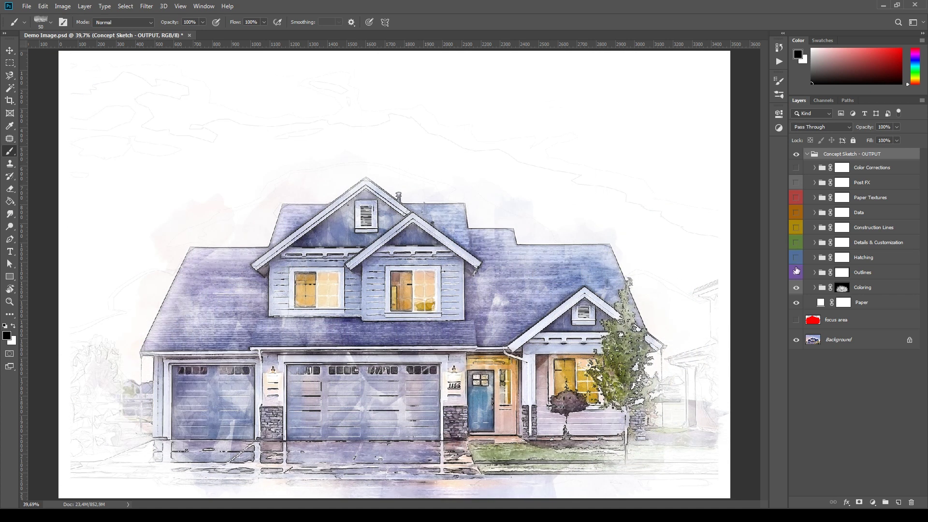
{"action": "left_click", "coordinate": [796, 273]}
{"action": "left_click", "coordinate": [797, 290]}
{"action": "left_click_drag", "start_coordinate": [797, 290], "coordinate": [795, 169]}
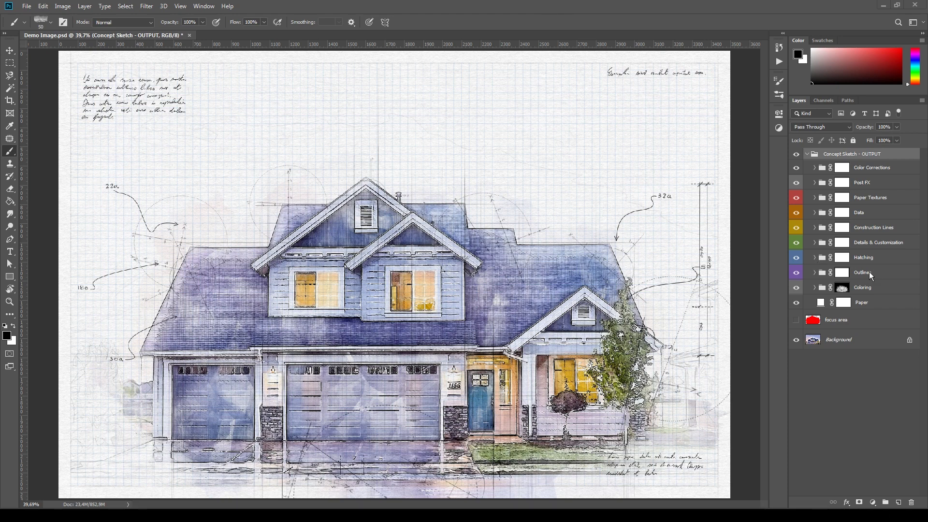
{"action": "left_click", "coordinate": [870, 214]}
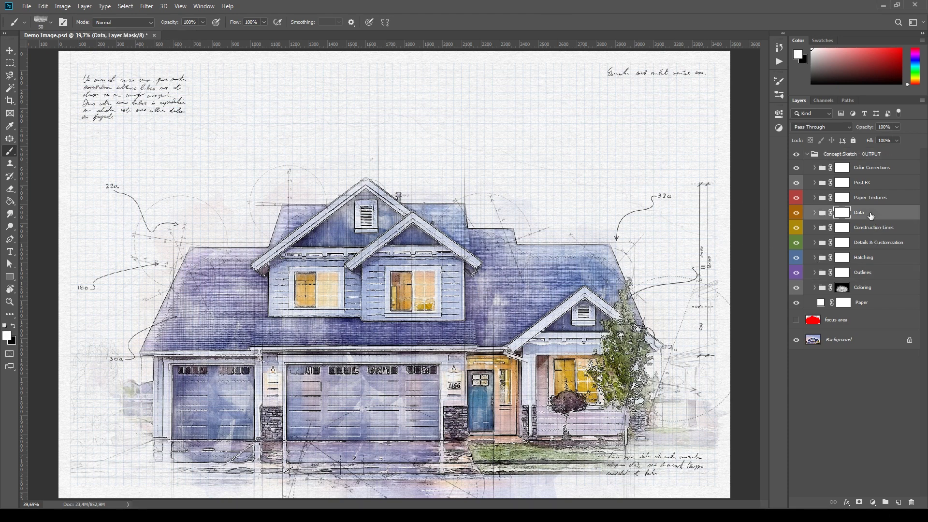
{"action": "left_click", "coordinate": [815, 213]}
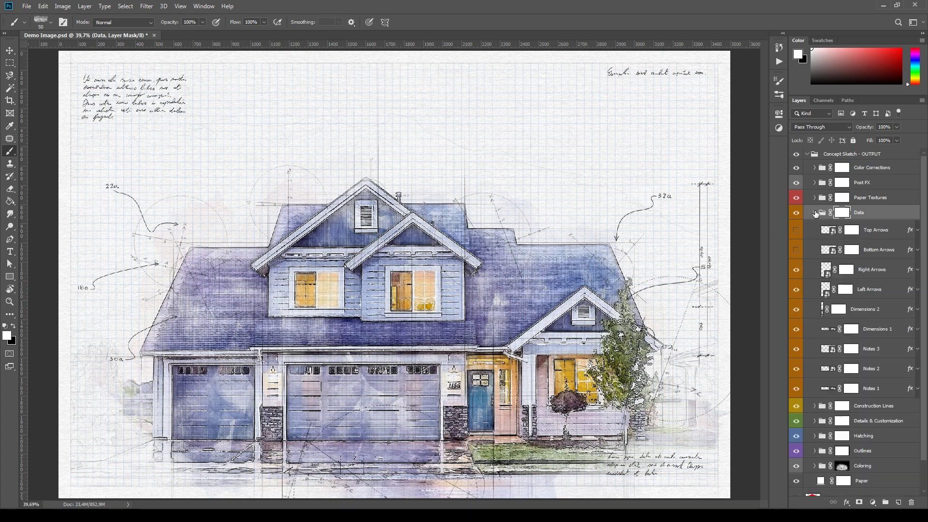
{"action": "left_click", "coordinate": [795, 270]}
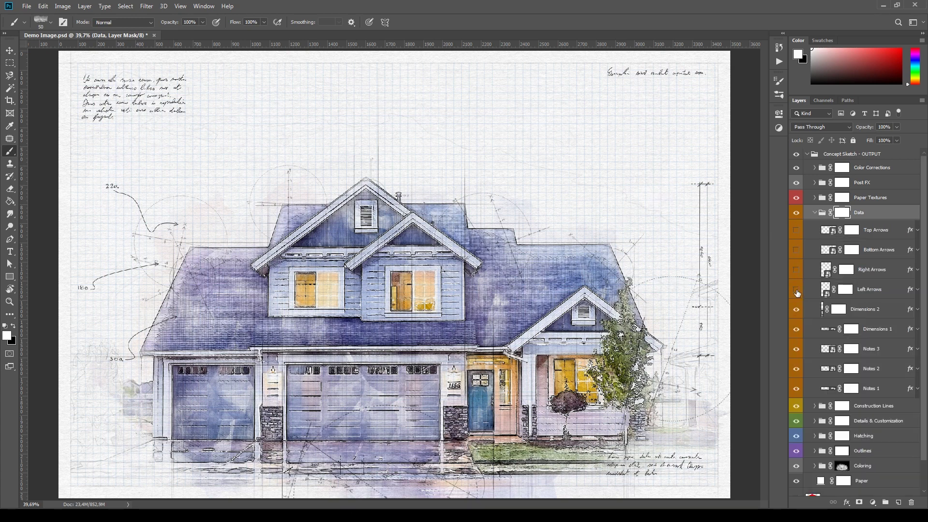
{"action": "left_click", "coordinate": [796, 329]}
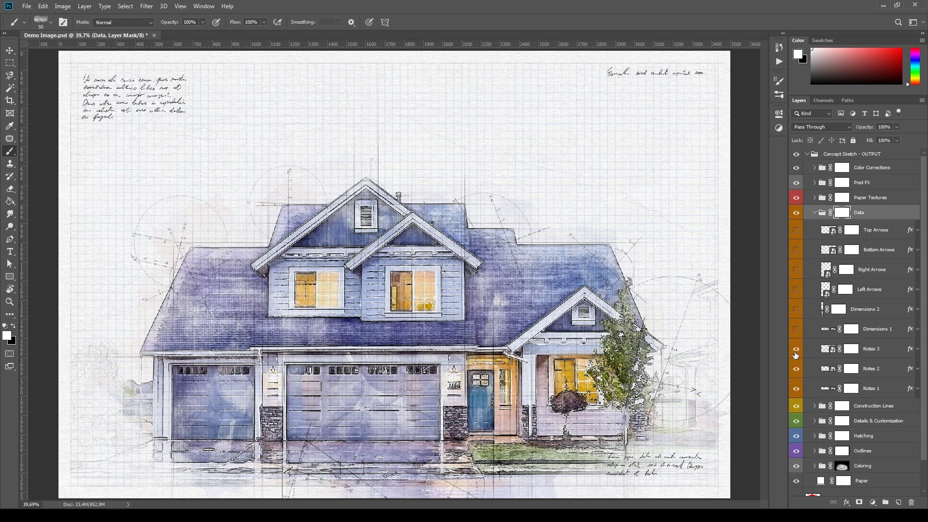
{"action": "left_click", "coordinate": [796, 349]}
{"action": "left_click_drag", "start_coordinate": [797, 372], "coordinate": [796, 266]}
{"action": "left_click", "coordinate": [815, 213]}
{"action": "left_click", "coordinate": [815, 228]}
Step: Expand the Coloring group and target its mask, browsing the Outlines group along the way
{"action": "left_click", "coordinate": [816, 228]}
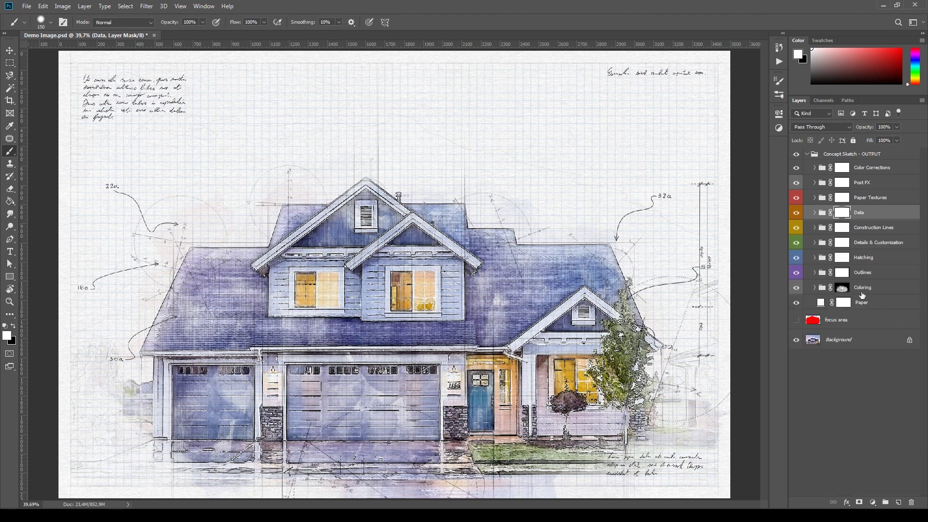
{"action": "left_click", "coordinate": [824, 289]}
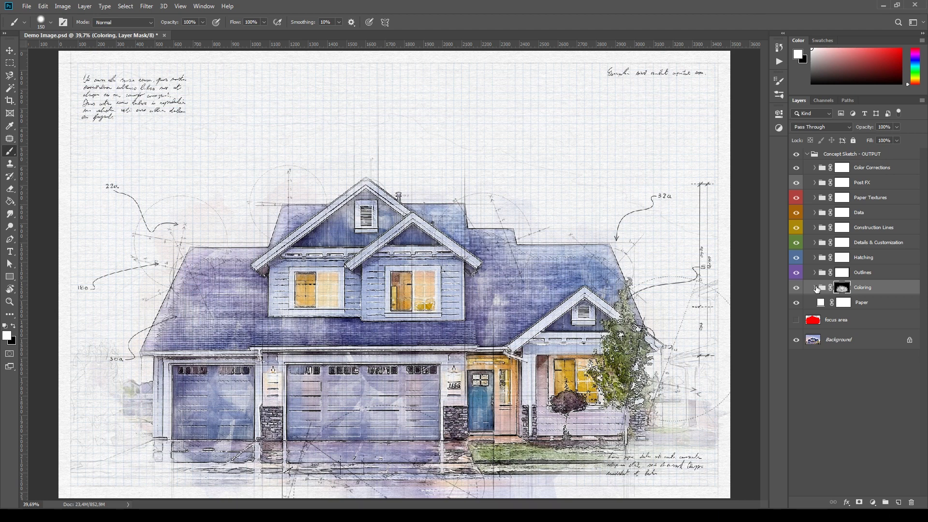
{"action": "left_click", "coordinate": [814, 287]}
{"action": "left_click", "coordinate": [851, 305]}
{"action": "left_click", "coordinate": [851, 327]}
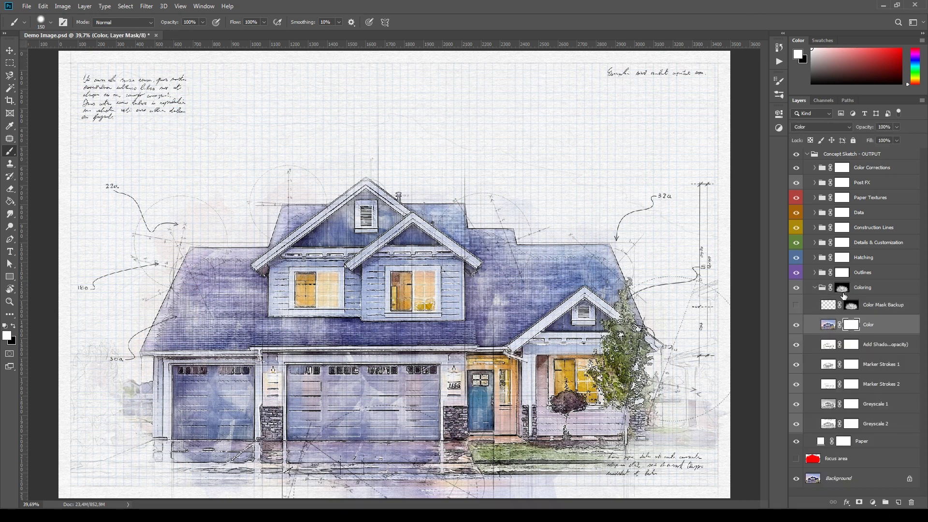
{"action": "left_click", "coordinate": [842, 289]}
{"action": "left_click", "coordinate": [842, 273]}
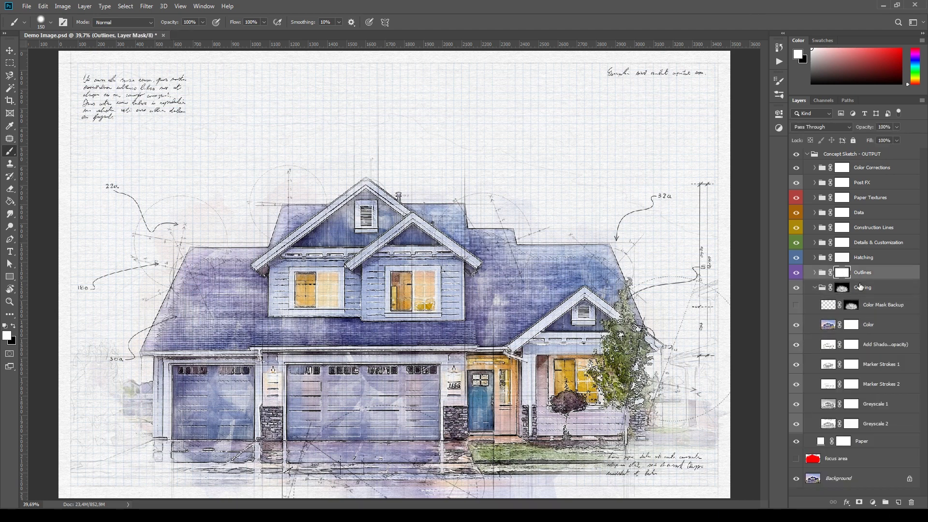
{"action": "left_click", "coordinate": [843, 289]}
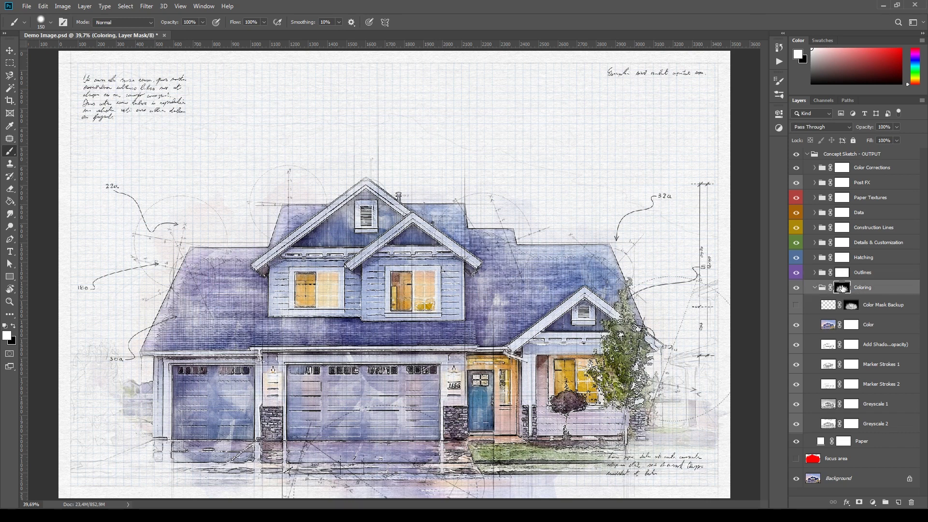
{"action": "left_click", "coordinate": [815, 273]}
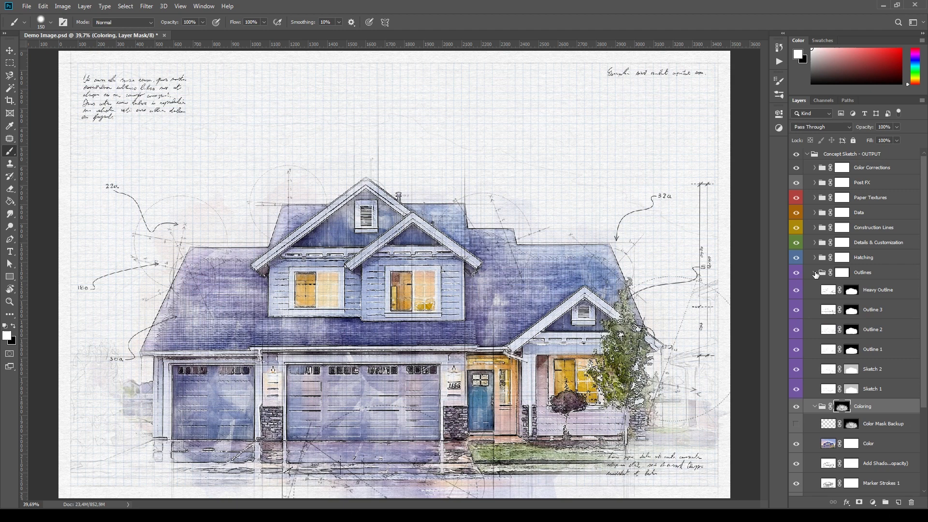
{"action": "left_click", "coordinate": [815, 273]}
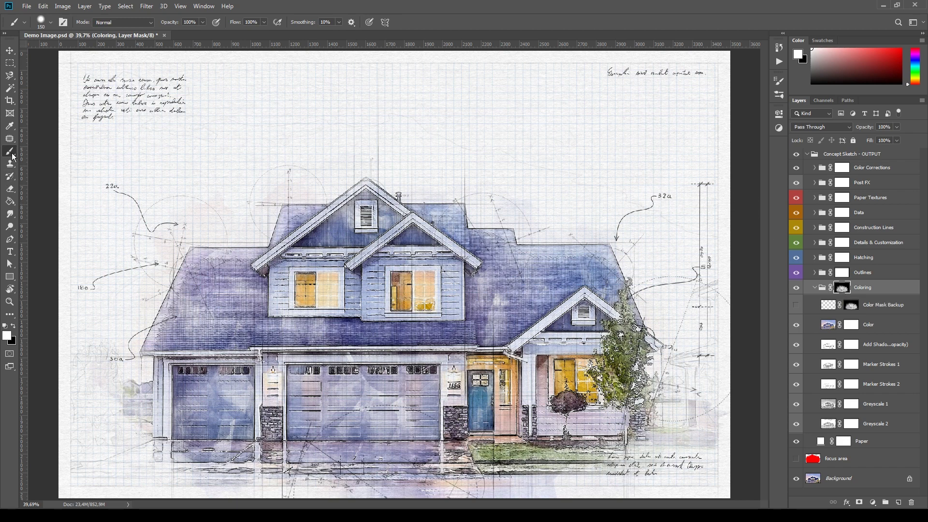
Step: Paint black over the left roof to fade the wash, then white to restore it, undoing the last strokes
{"action": "left_click", "coordinate": [13, 328]}
{"action": "mouse_move", "coordinate": [196, 259]}
{"action": "left_mouse_down"}
{"action": "mouse_move", "coordinate": [188, 276]}
{"action": "mouse_move", "coordinate": [200, 280]}
{"action": "mouse_move", "coordinate": [217, 267]}
{"action": "mouse_move", "coordinate": [219, 279]}
{"action": "mouse_move", "coordinate": [258, 280]}
{"action": "mouse_move", "coordinate": [164, 304]}
{"action": "mouse_move", "coordinate": [193, 302]}
{"action": "left_mouse_up"}
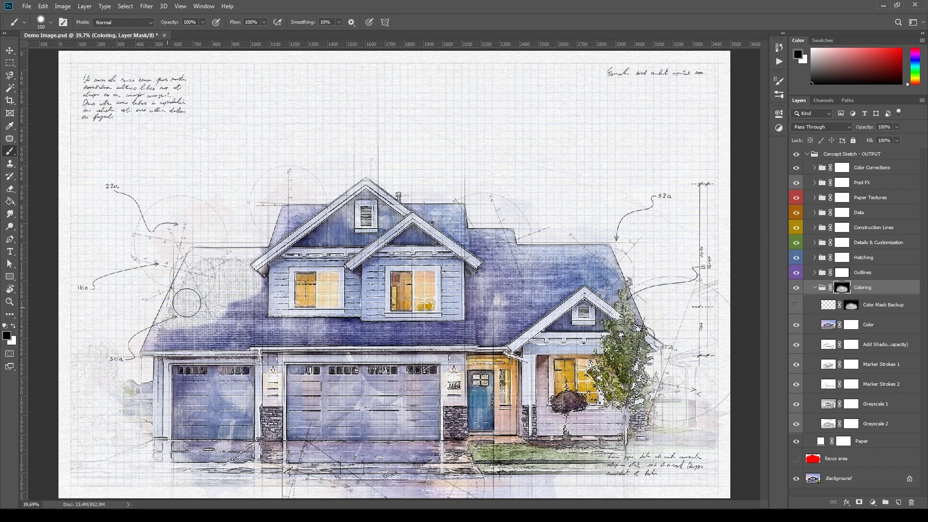
{"action": "left_click", "coordinate": [14, 327]}
{"action": "mouse_move", "coordinate": [174, 333]}
{"action": "left_mouse_down"}
{"action": "mouse_move", "coordinate": [215, 324]}
{"action": "mouse_move", "coordinate": [161, 290]}
{"action": "mouse_move", "coordinate": [232, 269]}
{"action": "mouse_move", "coordinate": [267, 301]}
{"action": "mouse_move", "coordinate": [189, 269]}
{"action": "mouse_move", "coordinate": [193, 256]}
{"action": "mouse_move", "coordinate": [269, 259]}
{"action": "left_mouse_up"}
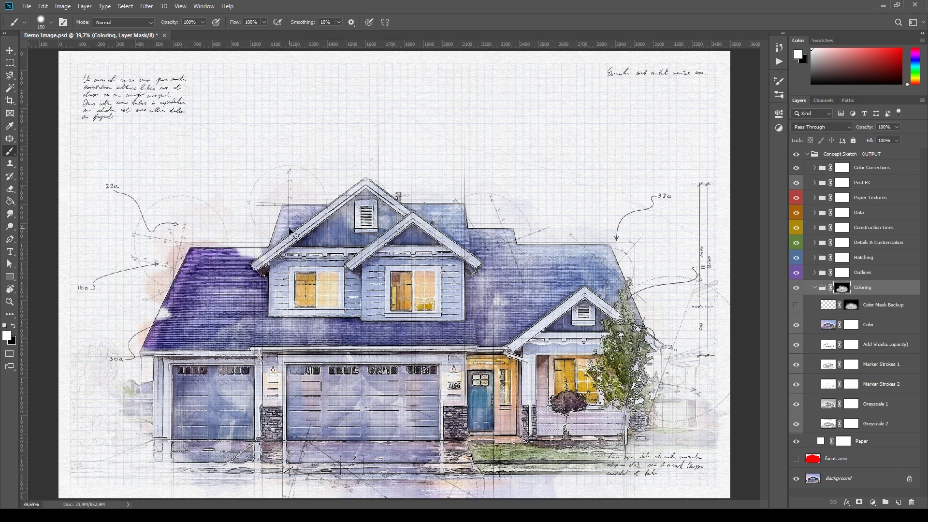
{"action": "key", "text": "ctrl+z"}
{"action": "key", "text": "ctrl+z"}
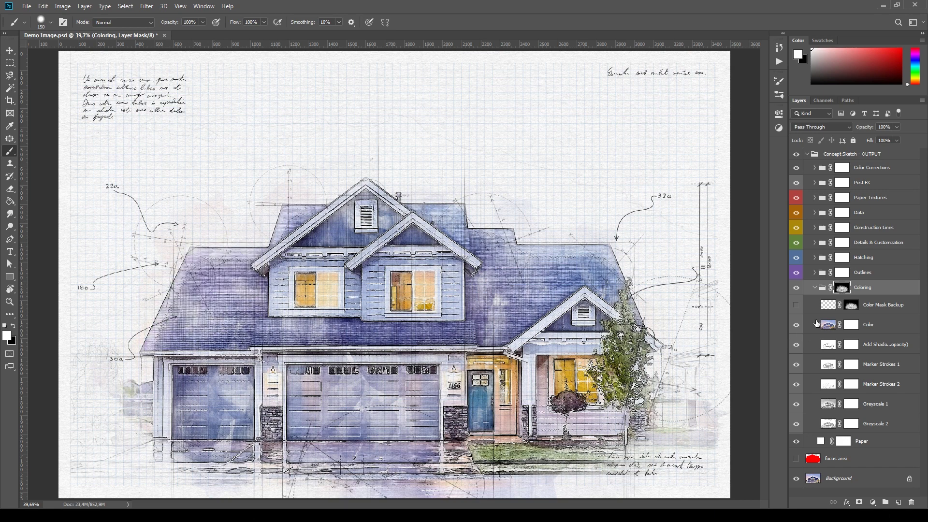
Step: View the Coloring mask alone, then disable and re-enable it twice to compare with the full-colour photo
{"action": "left_click", "coordinate": [841, 289], "text": "alt"}
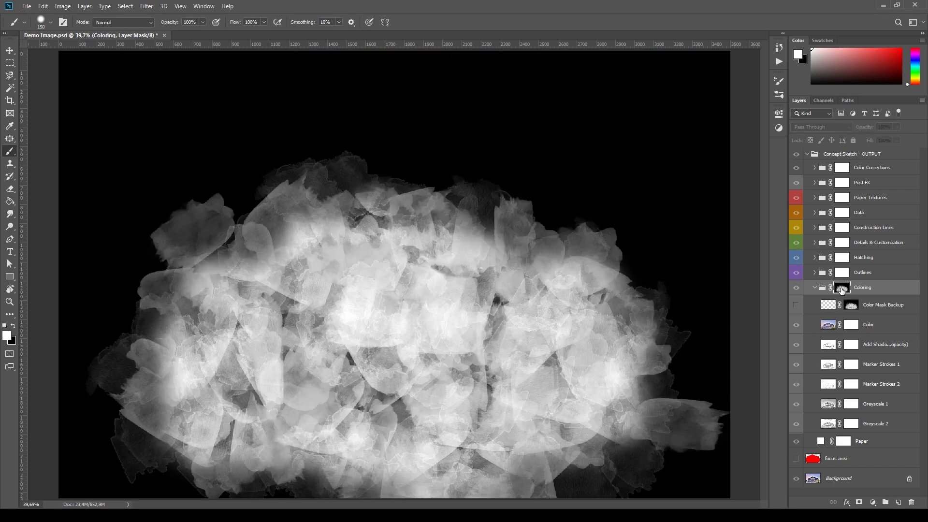
{"action": "left_click", "coordinate": [842, 289], "text": "alt"}
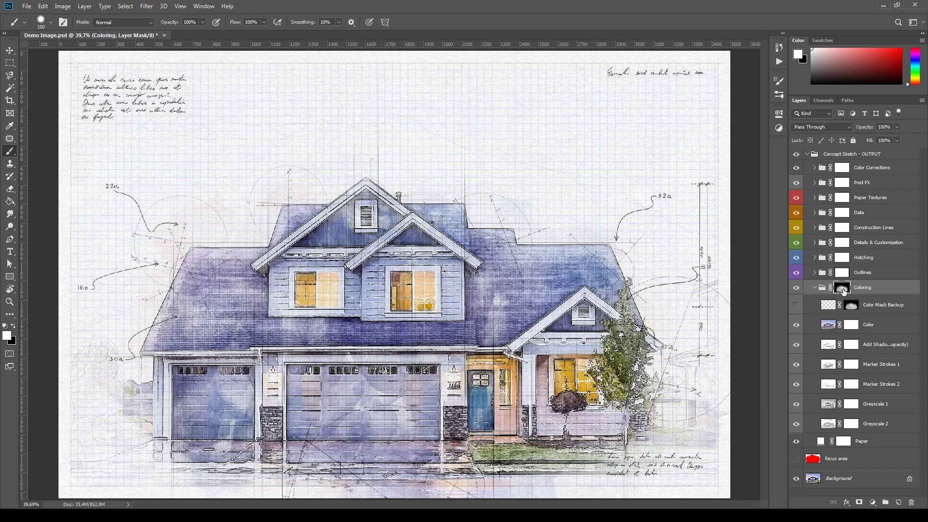
{"action": "left_click", "coordinate": [843, 292], "text": "shift"}
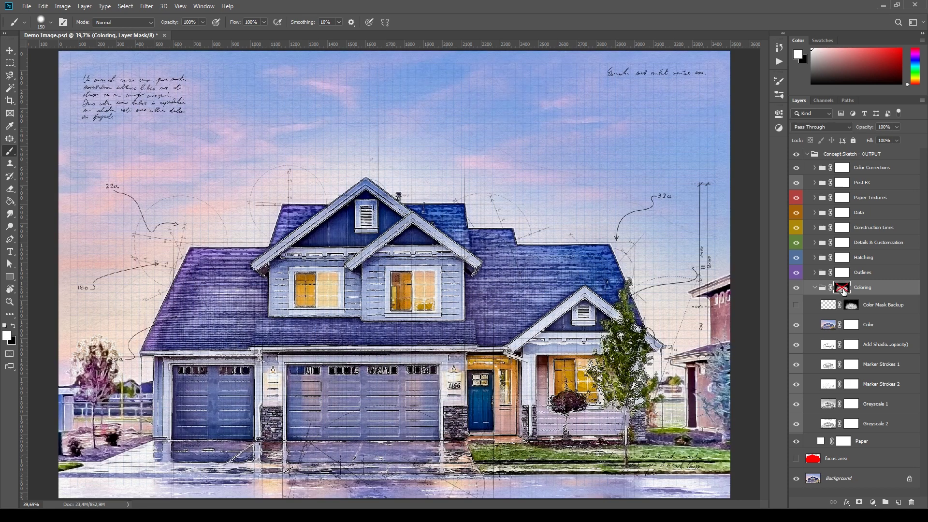
{"action": "left_click", "coordinate": [843, 291], "text": "shift"}
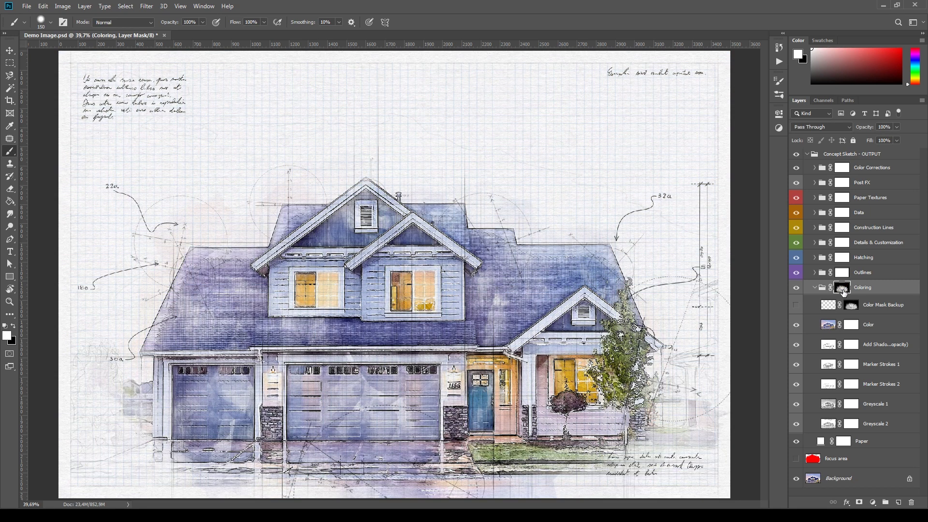
{"action": "left_click", "coordinate": [844, 292], "text": "shift"}
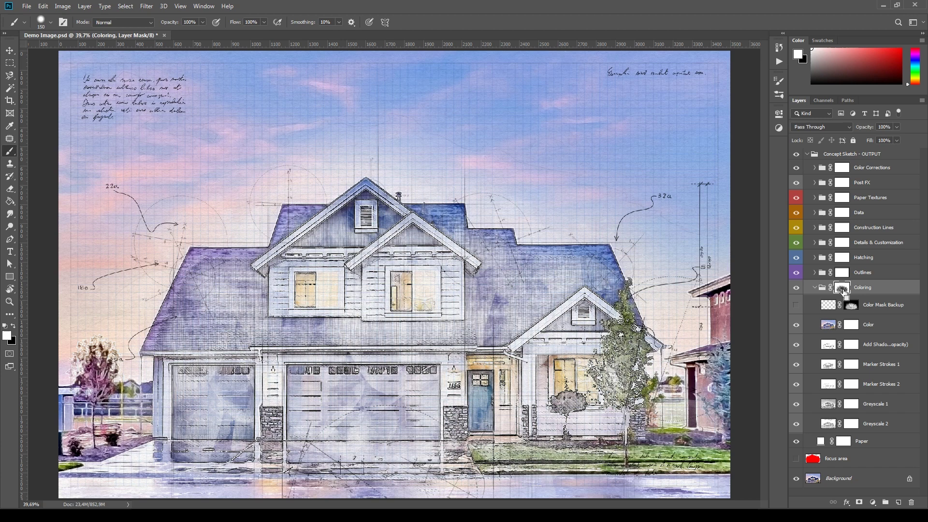
{"action": "left_click", "coordinate": [844, 292], "text": "shift"}
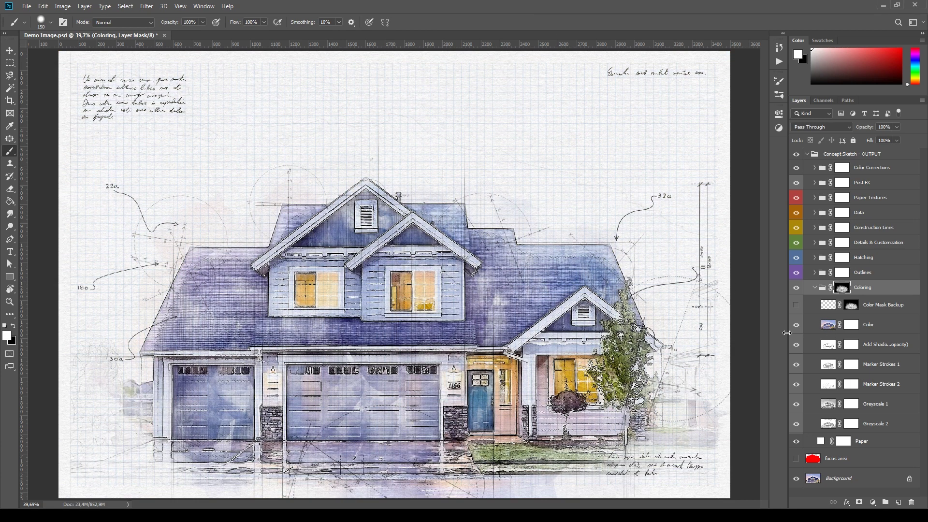
Step: Preview the Coloring mask at 72% density, revert it to 100% and close its Properties
{"action": "double_click", "coordinate": [843, 291]}
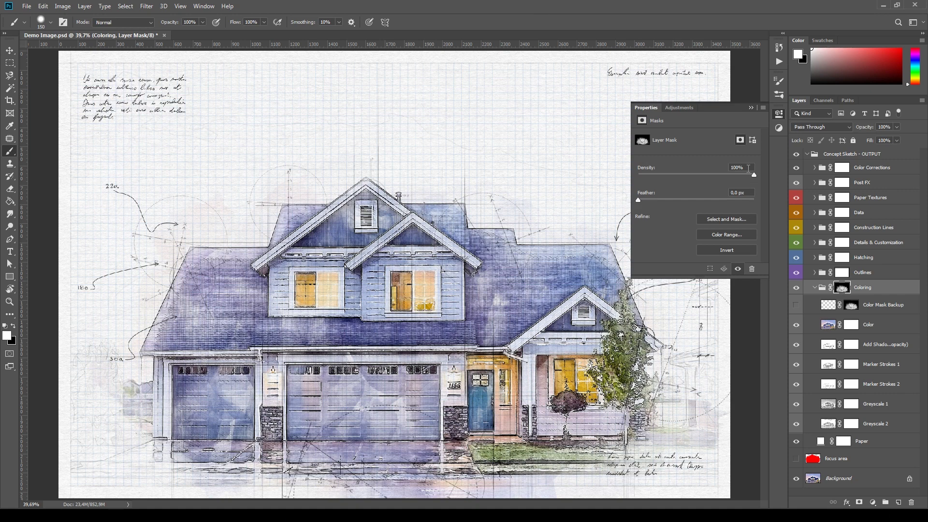
{"action": "left_click_drag", "start_coordinate": [735, 176], "coordinate": [670, 179]}
{"action": "key", "text": "Return"}
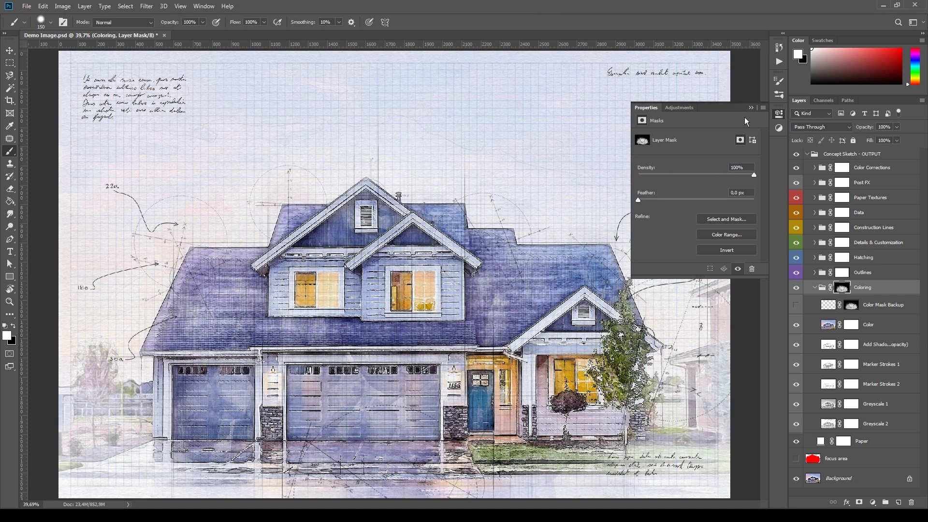
{"action": "left_click", "coordinate": [751, 107]}
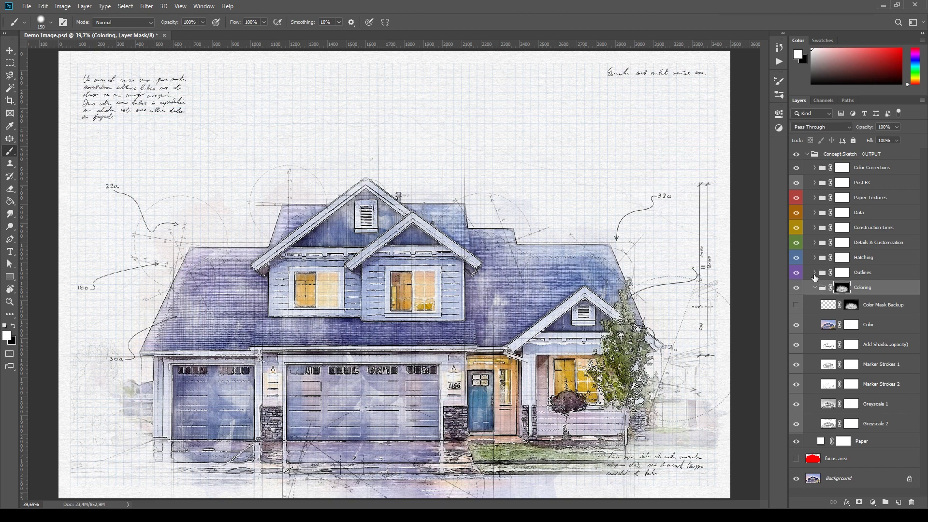
Step: Expand the Outlines group and nudge Outline 1's opacity to the mid-70s
{"action": "left_click", "coordinate": [814, 273]}
{"action": "left_click", "coordinate": [874, 391]}
{"action": "left_click", "coordinate": [873, 350]}
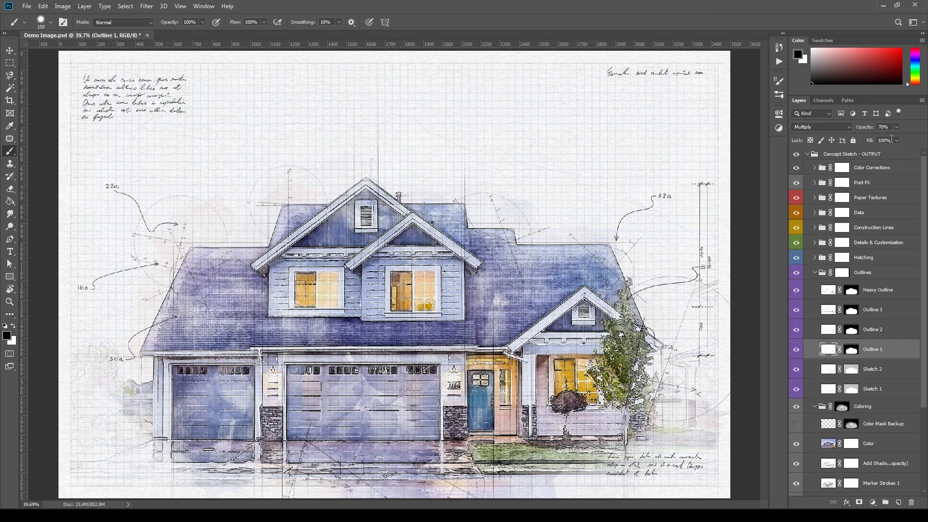
{"action": "left_click", "coordinate": [897, 127]}
{"action": "left_click_drag", "start_coordinate": [899, 139], "coordinate": [896, 139]}
Step: Set Heavy Outline's blend mode to Color Burn, then switch it to Multiply in Layer Style
{"action": "left_click", "coordinate": [873, 290]}
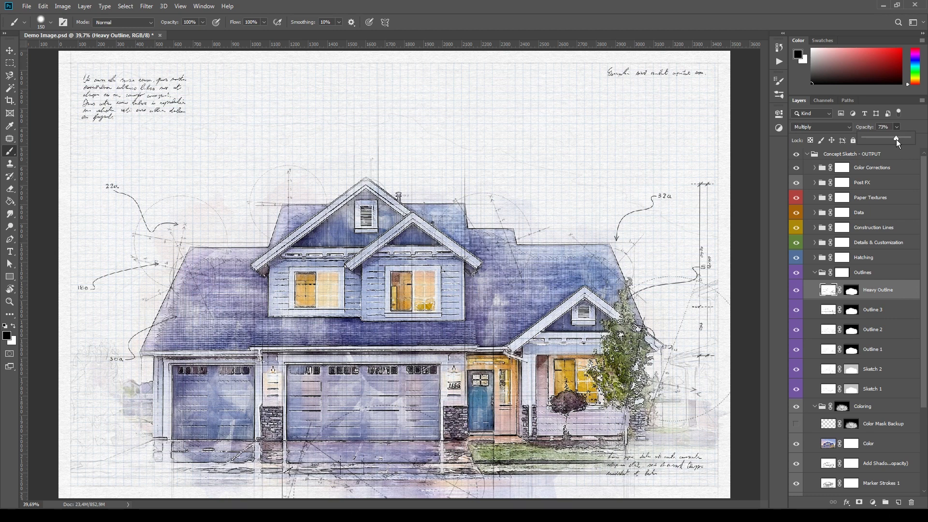
{"action": "left_click", "coordinate": [819, 126]}
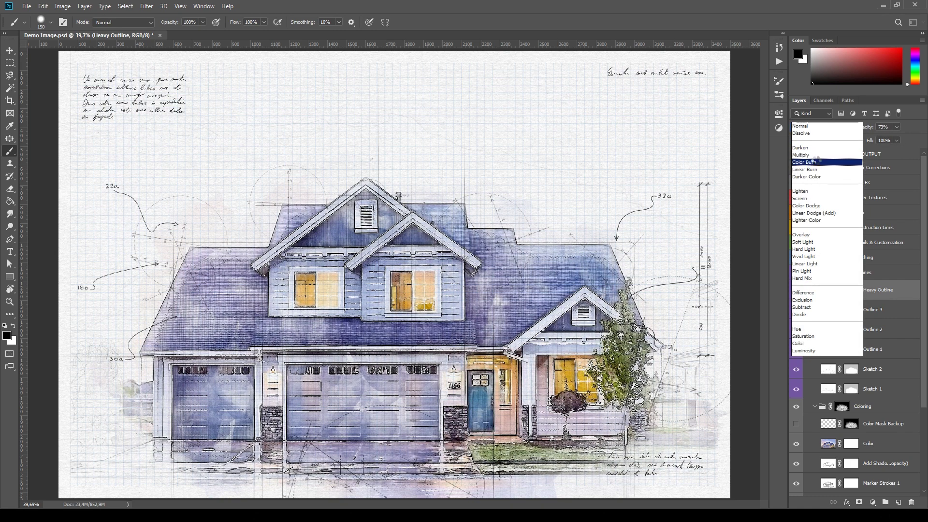
{"action": "left_click", "coordinate": [816, 160]}
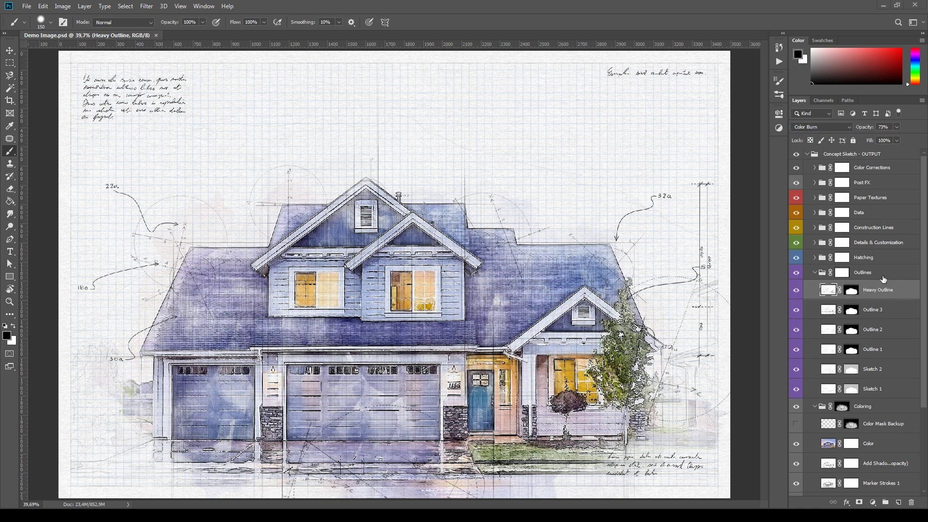
{"action": "double_click", "coordinate": [897, 294]}
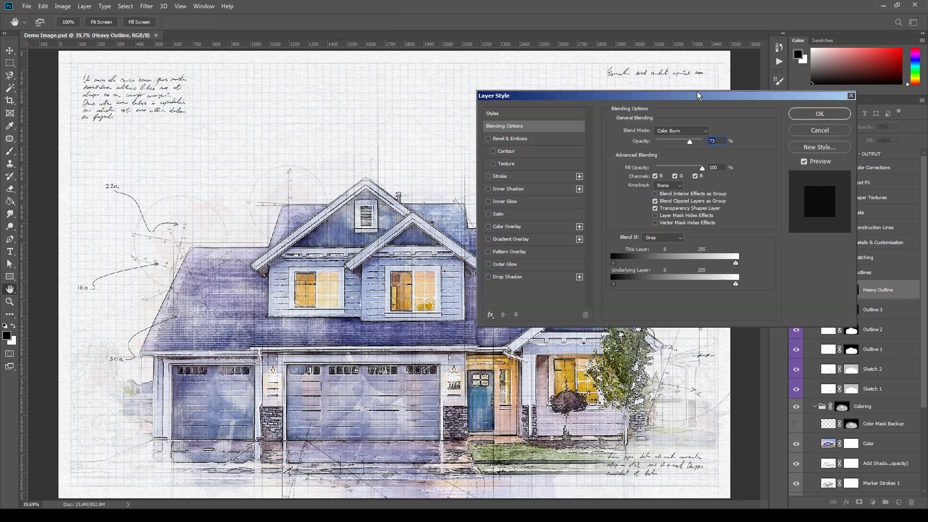
{"action": "left_click", "coordinate": [563, 201]}
{"action": "left_click", "coordinate": [553, 228]}
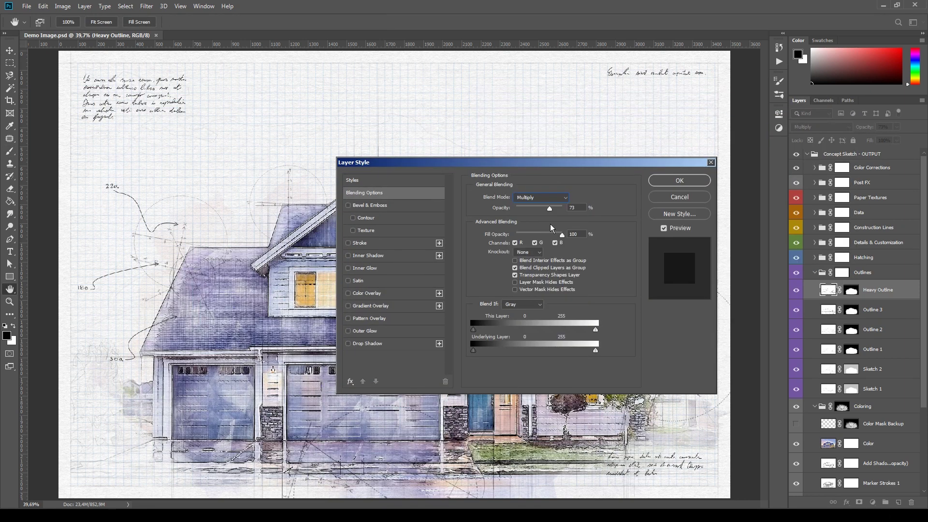
Step: Discard the pending Layer Style changes and select the Left Arrows layer in the Data group
{"action": "left_click", "coordinate": [696, 197]}
{"action": "left_click", "coordinate": [815, 273]}
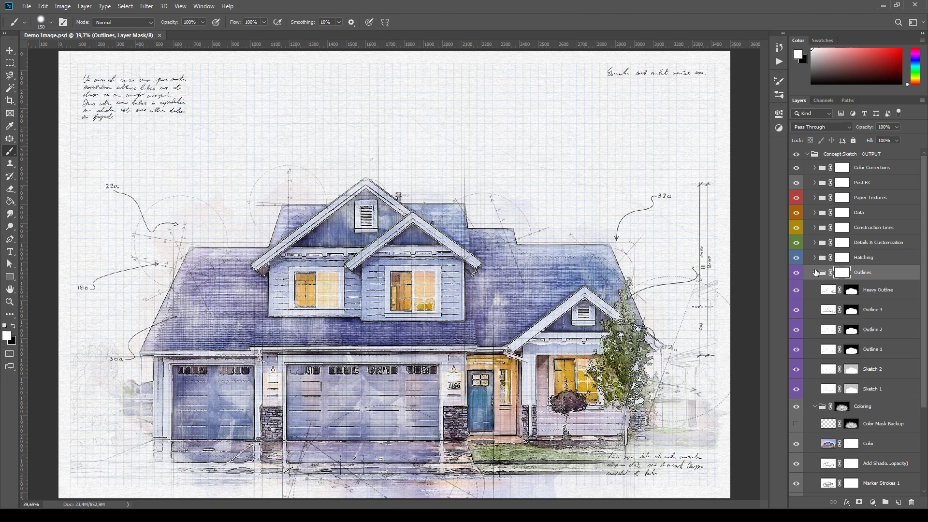
{"action": "left_click", "coordinate": [815, 288]}
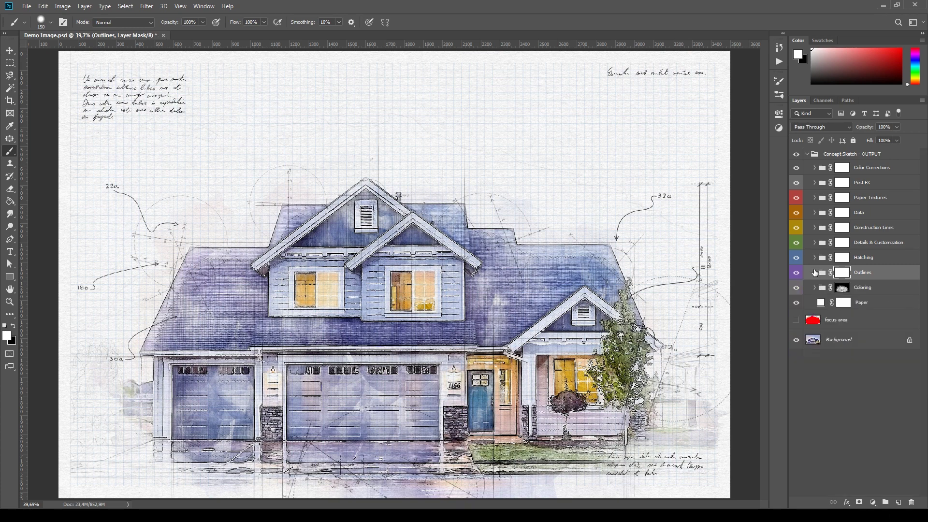
{"action": "left_click", "coordinate": [815, 213]}
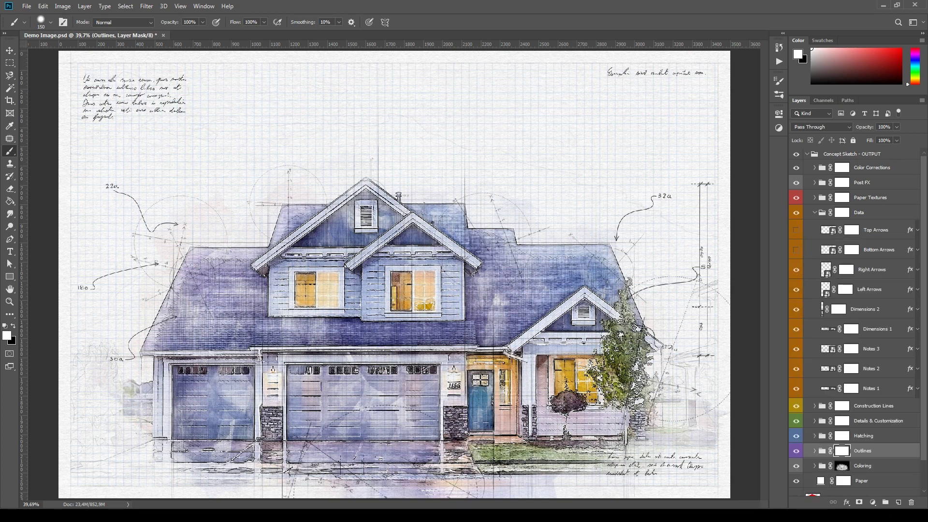
{"action": "left_click", "coordinate": [878, 291]}
Step: Duplicate Left Arrows and place the copy above the roof at top centre, rotated about 62°
{"action": "key", "text": "ctrl+j"}
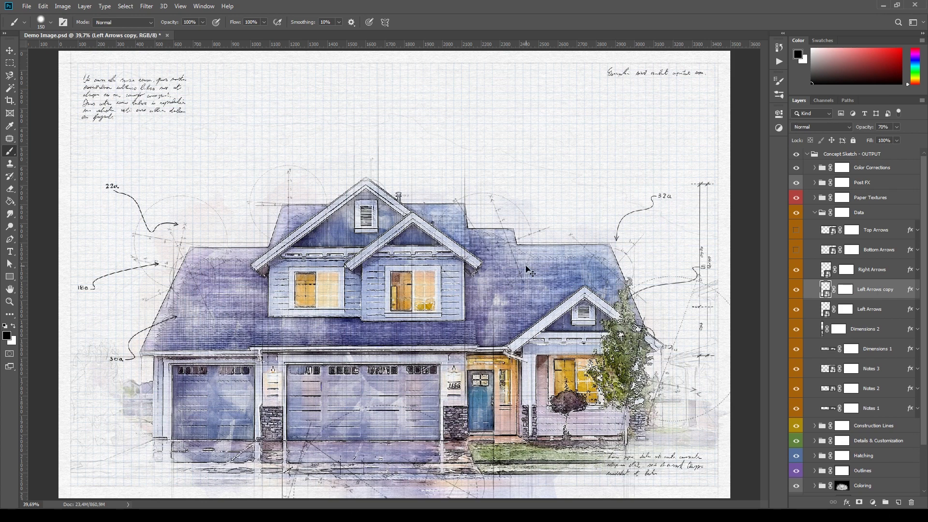
{"action": "key", "text": "ctrl+t"}
{"action": "left_click_drag", "start_coordinate": [149, 251], "coordinate": [382, 151]}
{"action": "left_click_drag", "start_coordinate": [386, 90], "coordinate": [479, 193]}
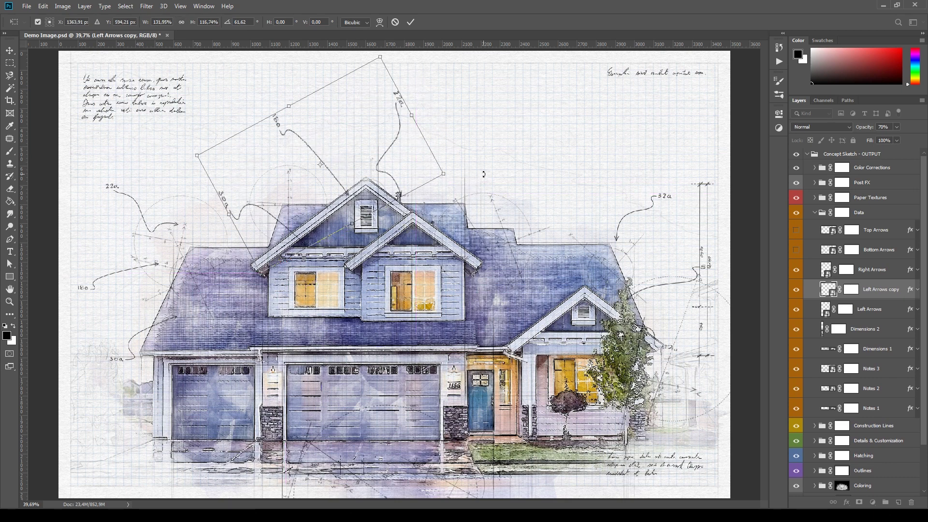
{"action": "key", "text": "Return"}
{"action": "key", "text": "b"}
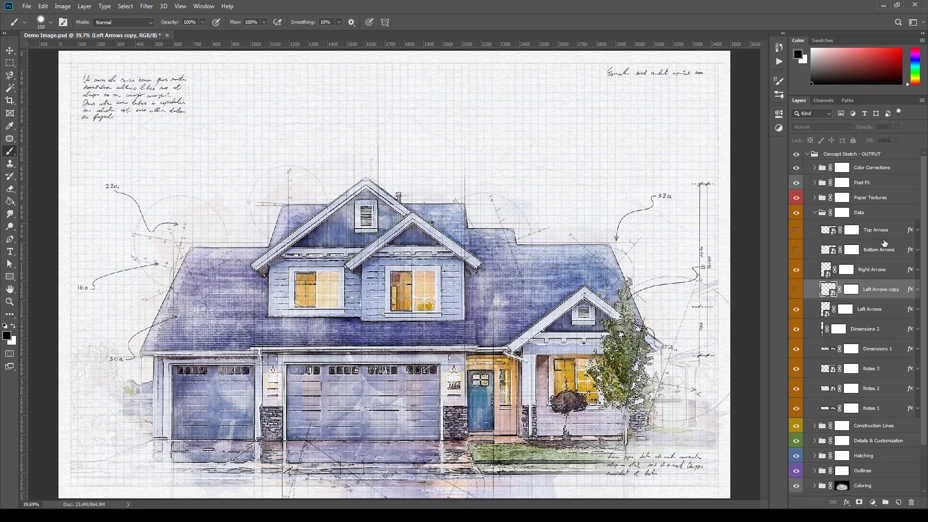
{"action": "left_click", "coordinate": [812, 215]}
{"action": "left_click", "coordinate": [815, 213]}
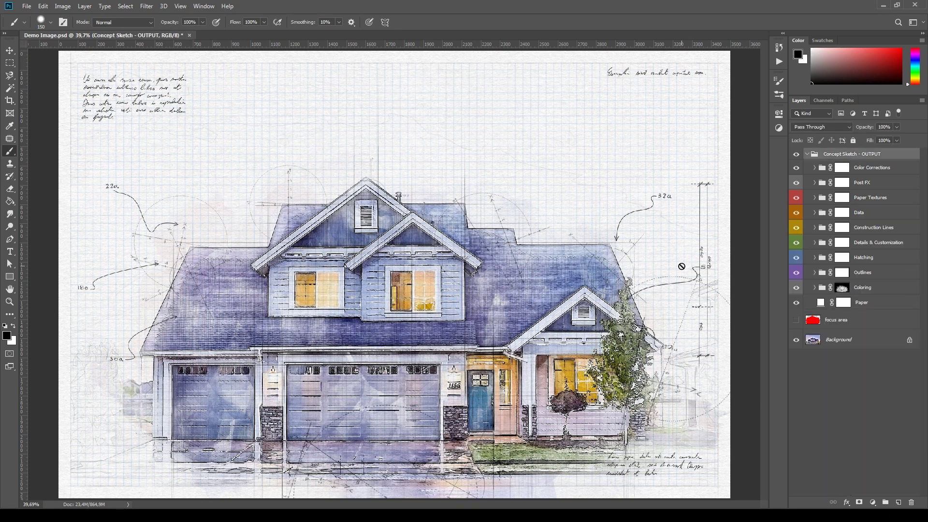
{"action": "left_click", "coordinate": [850, 154]}
{"action": "key", "text": "F12"}
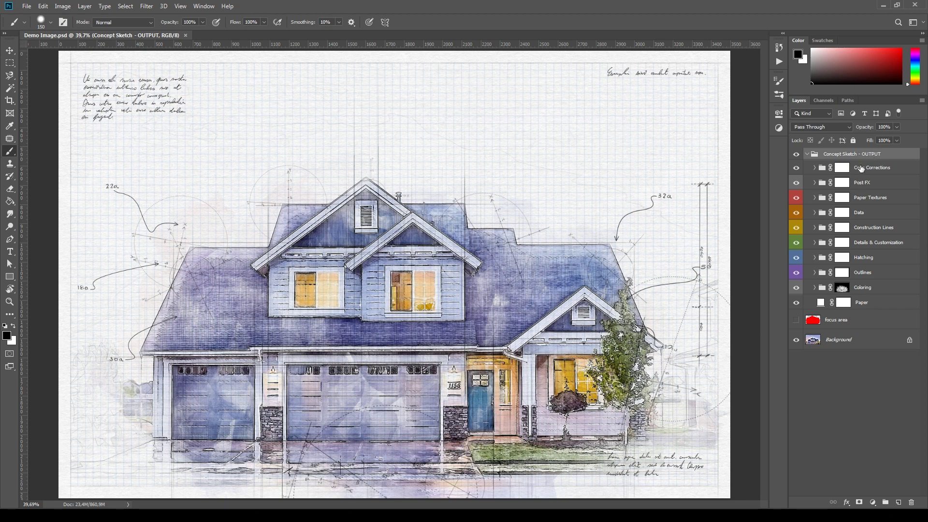
{"action": "left_click", "coordinate": [878, 304]}
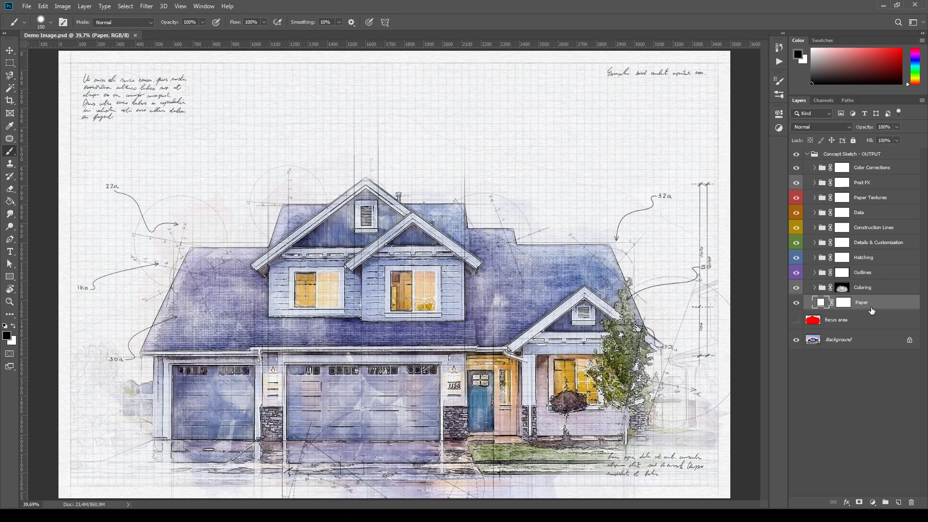
{"action": "double_click", "coordinate": [820, 303]}
{"action": "left_click", "coordinate": [538, 315]}
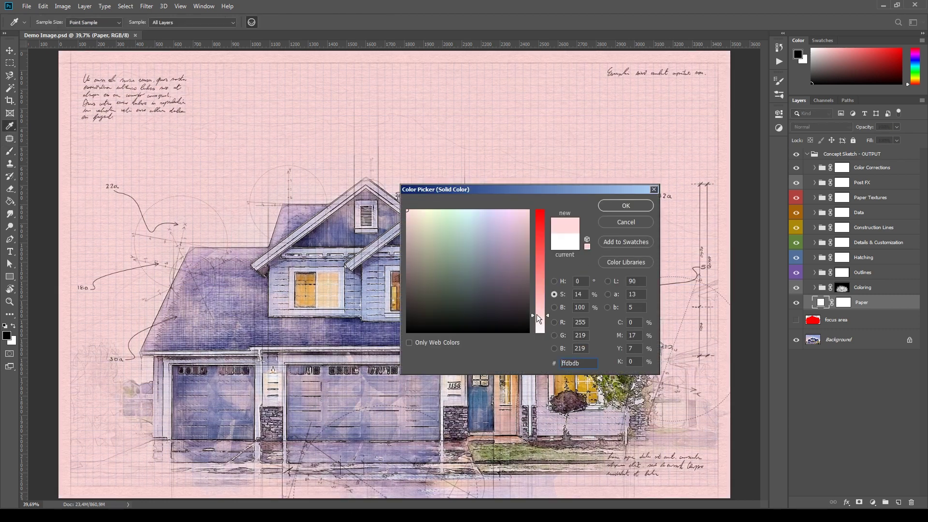
{"action": "left_click", "coordinate": [438, 234]}
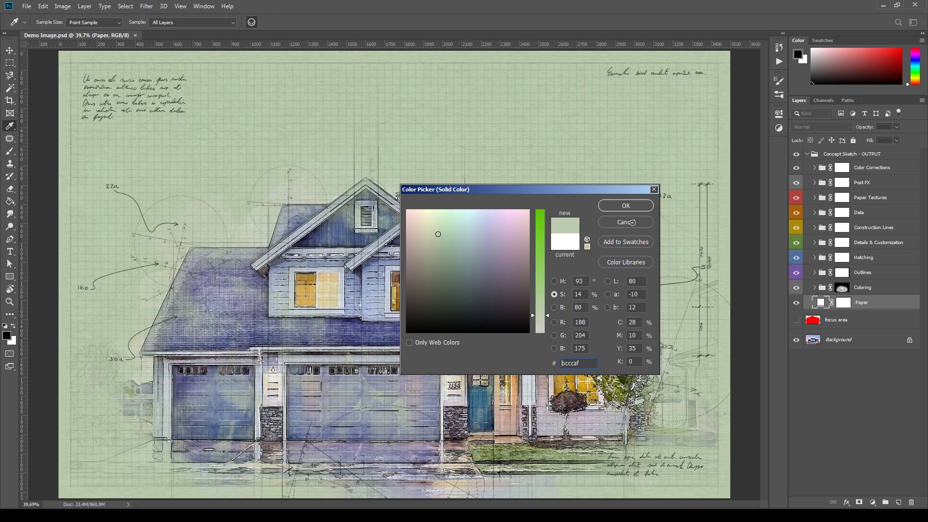
{"action": "left_click", "coordinate": [632, 223]}
Step: Expand the Coloring group and preview the greyscale sketch by temporarily hiding the Color layer
{"action": "left_click", "coordinate": [813, 289]}
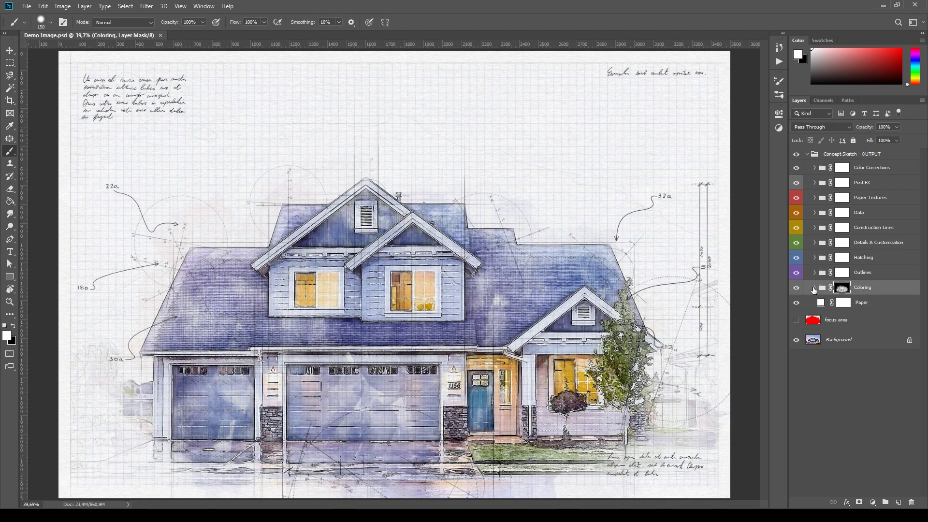
{"action": "left_click", "coordinate": [817, 289]}
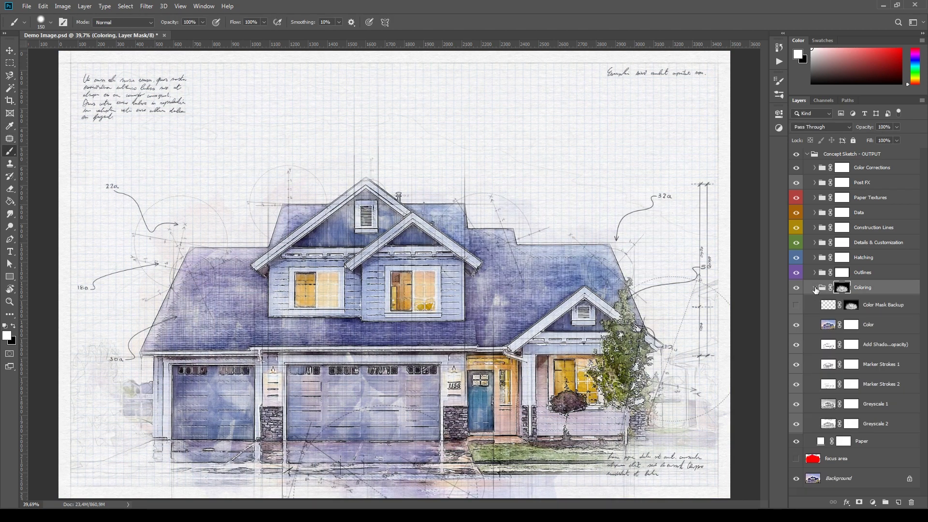
{"action": "left_click", "coordinate": [872, 328]}
{"action": "left_click", "coordinate": [884, 405]}
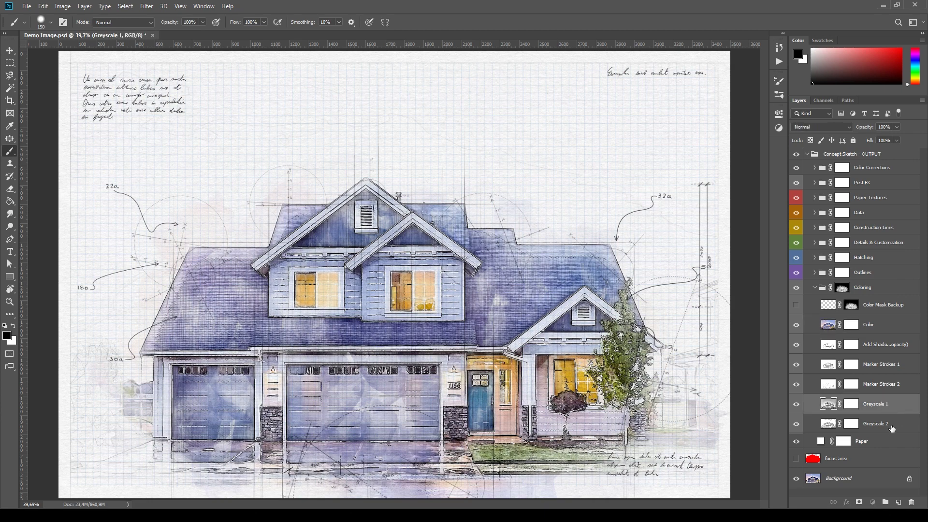
{"action": "left_click", "coordinate": [892, 428]}
{"action": "left_click", "coordinate": [816, 329]}
{"action": "left_click", "coordinate": [796, 325]}
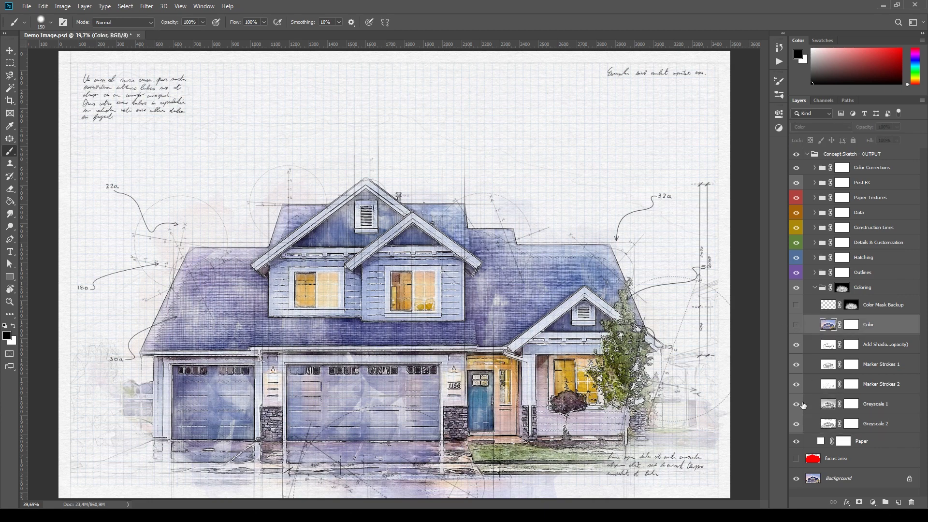
{"action": "left_click", "coordinate": [796, 424]}
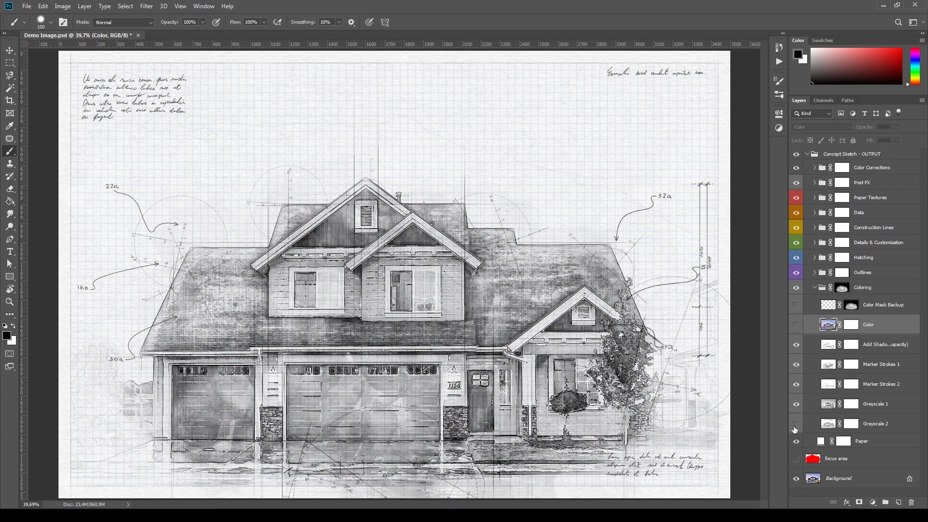
{"action": "left_click", "coordinate": [796, 324]}
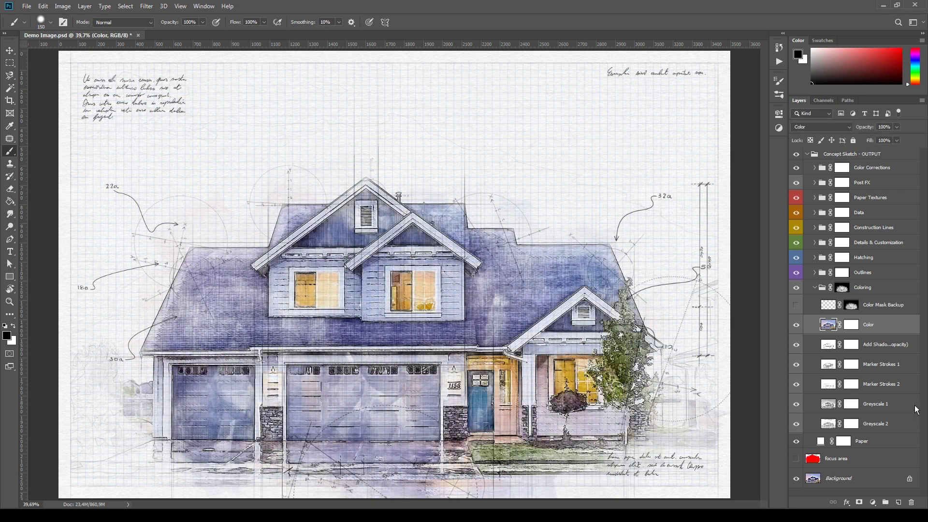
Step: Set opacities to Add Shadows 90%, Marker Strokes 1 100% and Marker Strokes 2 66%
{"action": "left_click", "coordinate": [884, 386]}
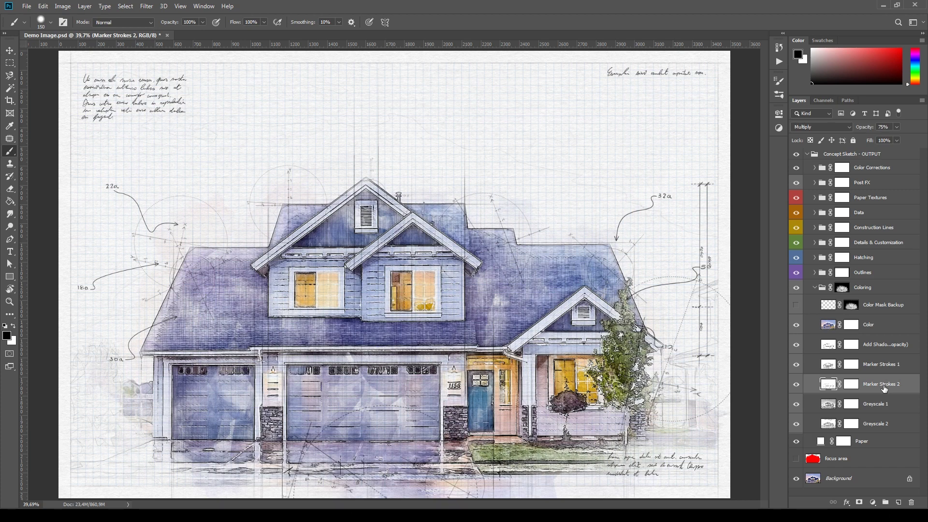
{"action": "left_click", "coordinate": [900, 369]}
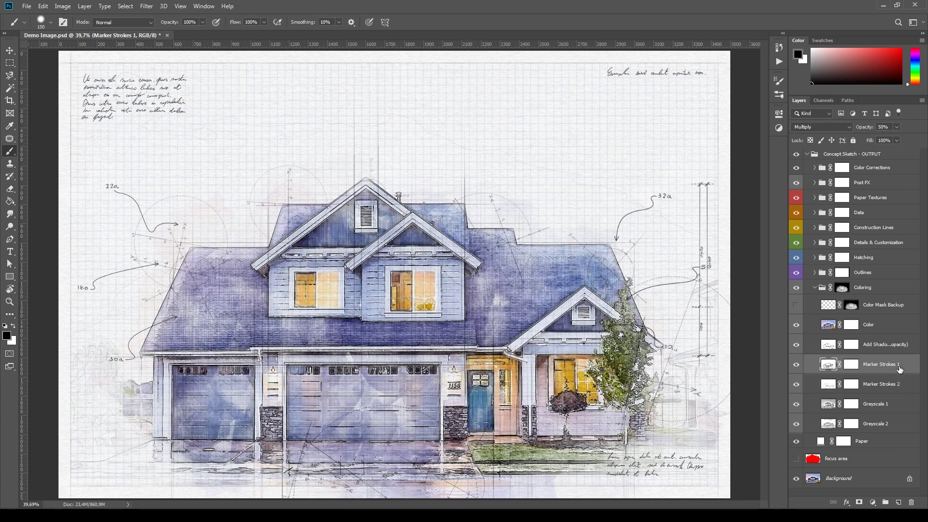
{"action": "left_click", "coordinate": [892, 346]}
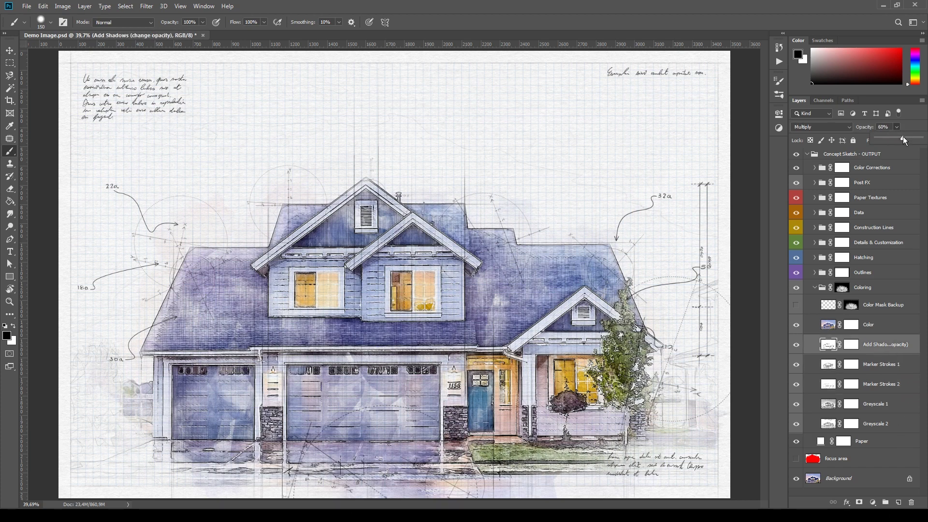
{"action": "left_click_drag", "start_coordinate": [902, 138], "coordinate": [911, 139]}
{"action": "left_click", "coordinate": [891, 364]}
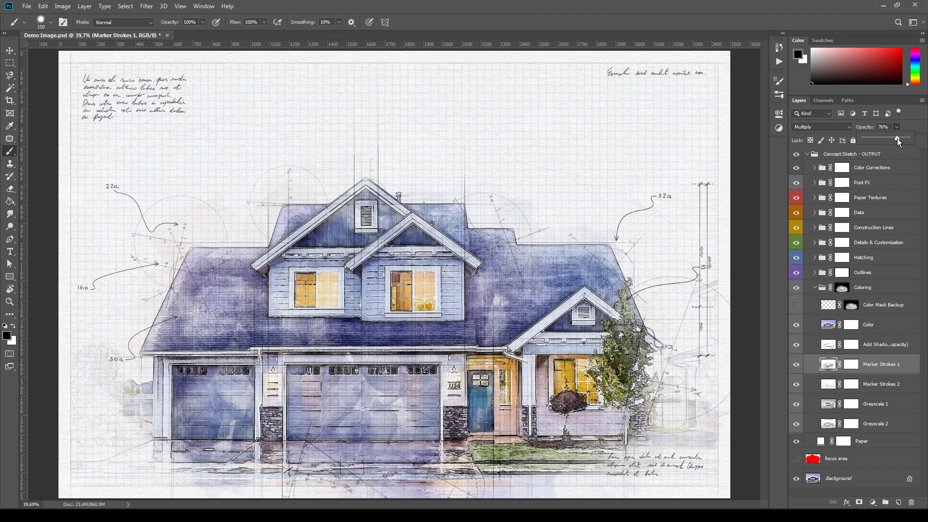
{"action": "mouse_move", "coordinate": [907, 136]}
{"action": "left_mouse_down"}
{"action": "mouse_move", "coordinate": [888, 137]}
{"action": "mouse_move", "coordinate": [905, 137]}
{"action": "left_mouse_up"}
{"action": "key", "text": "alt+bracketleft"}
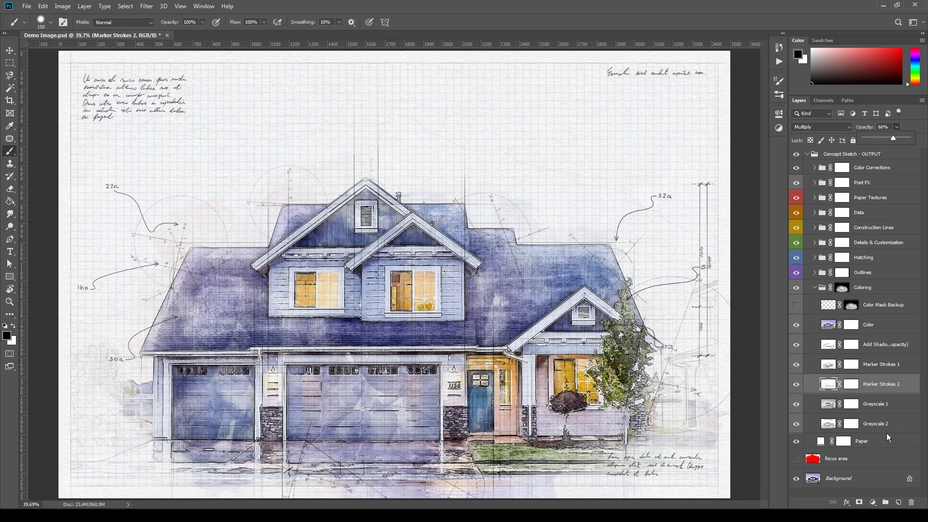
{"action": "left_click", "coordinate": [842, 288]}
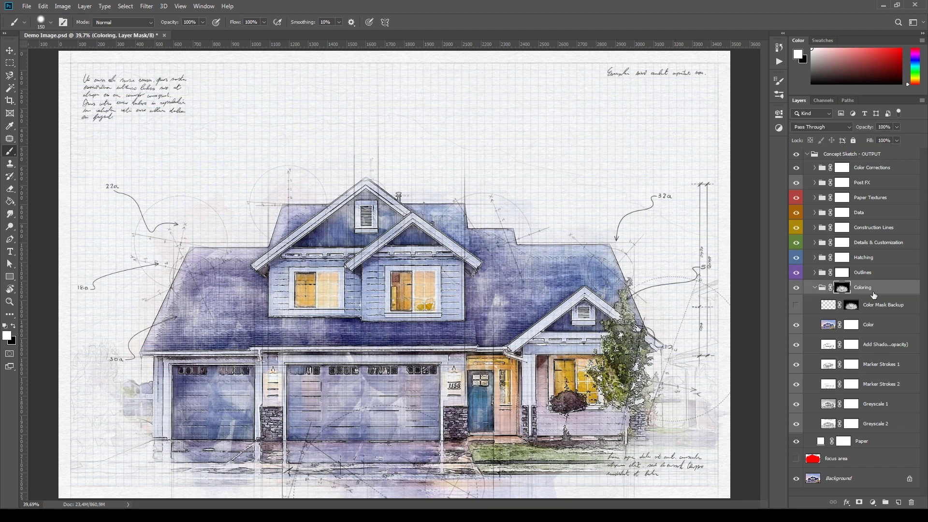
Step: Paint extra colour over the right roof into the Coloring mask with the 50 px Custom Marker brush
{"action": "left_click", "coordinate": [843, 289], "text": "alt"}
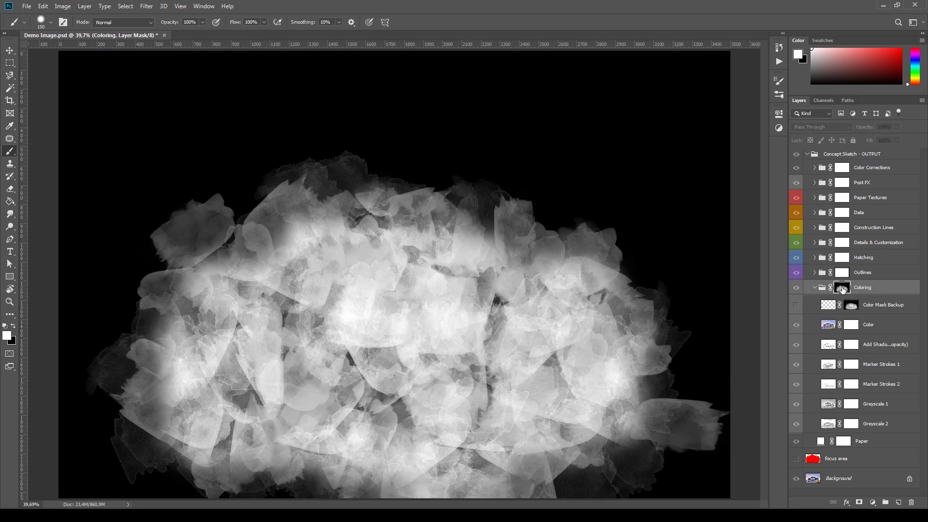
{"action": "left_click", "coordinate": [842, 289], "text": "alt"}
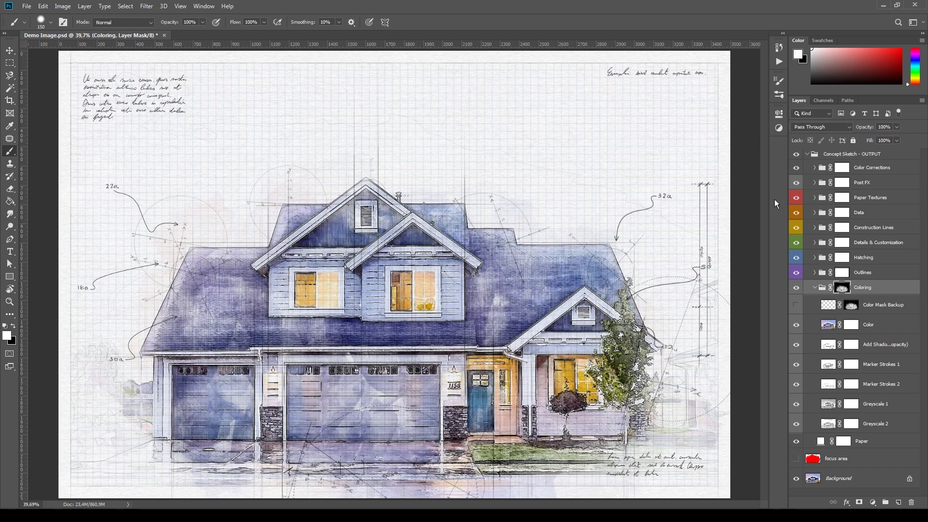
{"action": "key", "text": "F5"}
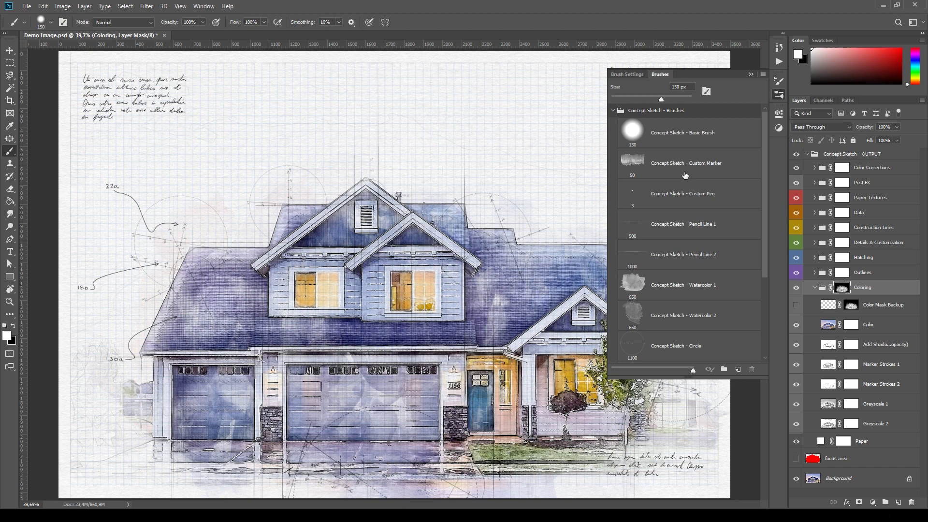
{"action": "left_click", "coordinate": [685, 169]}
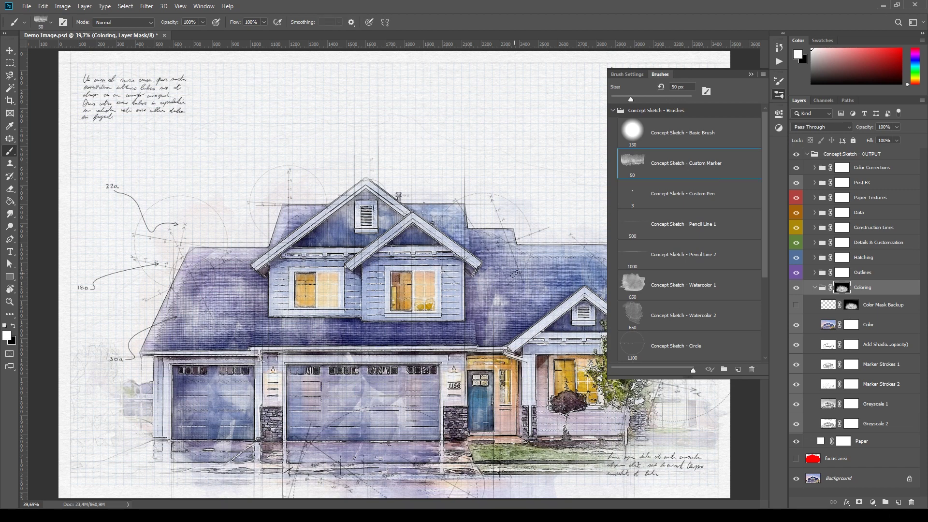
{"action": "mouse_move", "coordinate": [514, 274]}
{"action": "left_mouse_down"}
{"action": "mouse_move", "coordinate": [545, 282]}
{"action": "mouse_move", "coordinate": [518, 249]}
{"action": "mouse_move", "coordinate": [541, 265]}
{"action": "left_mouse_up"}
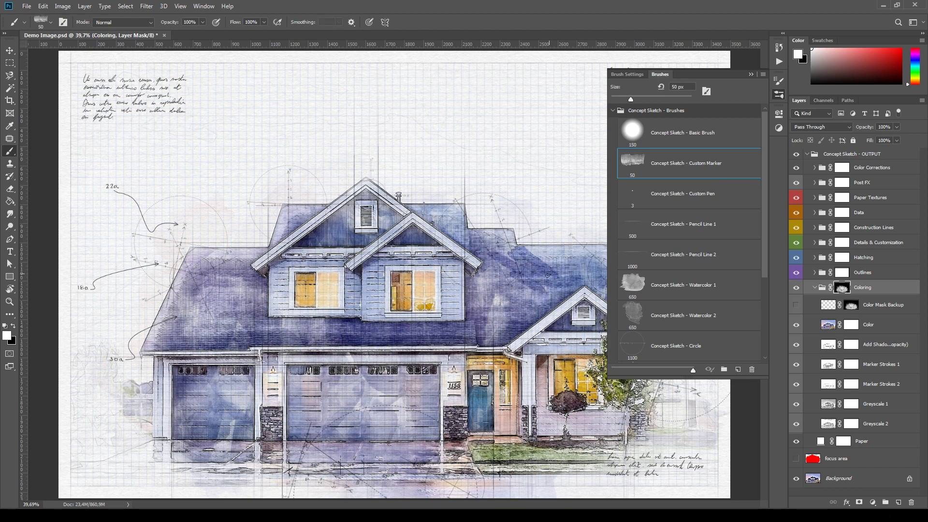
{"action": "left_click", "coordinate": [752, 74]}
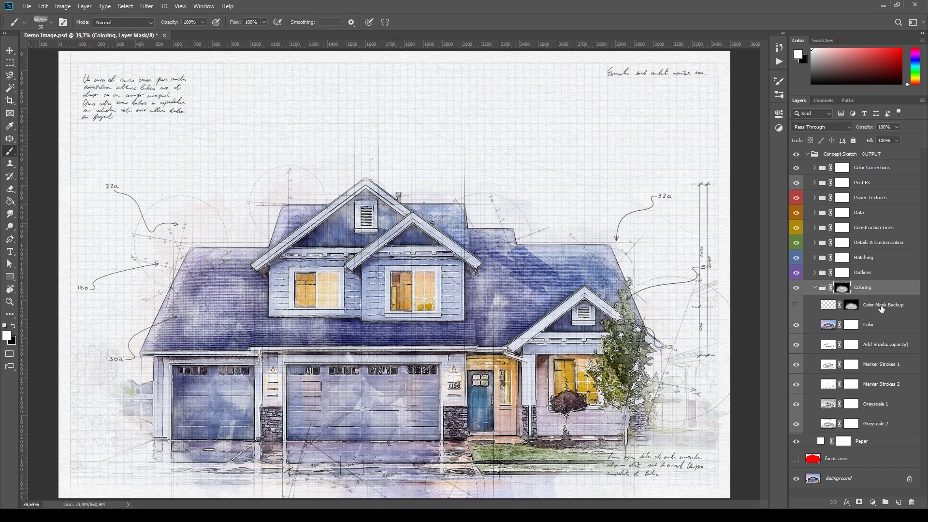
Step: Copy the Color Mask Backup mask onto the Coloring group, then collapse Coloring and expand Outlines
{"action": "left_click", "coordinate": [851, 308]}
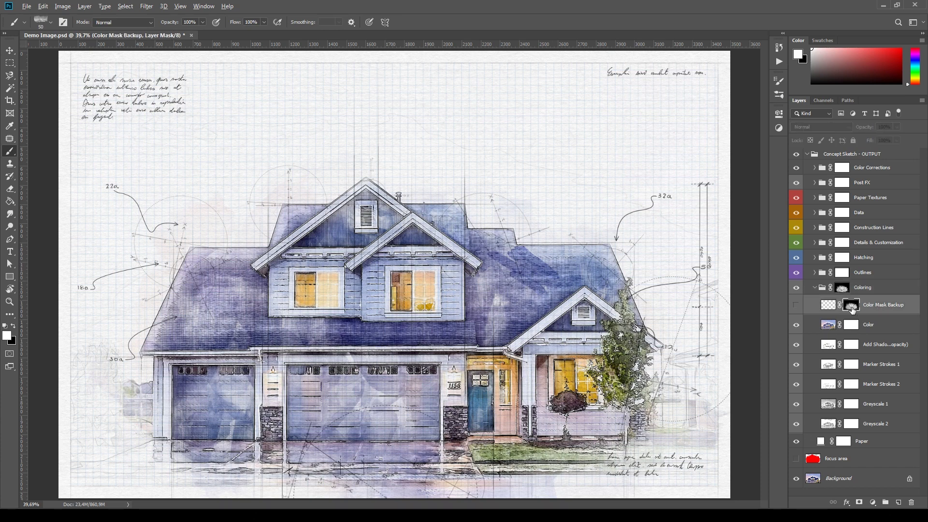
{"action": "left_click_drag", "start_coordinate": [851, 310], "coordinate": [844, 289]}
{"action": "left_click", "coordinate": [843, 289]}
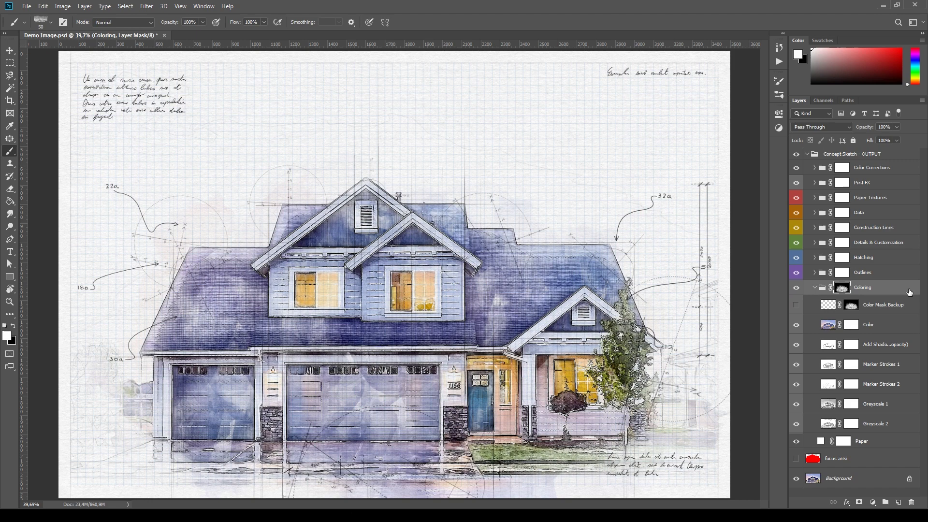
{"action": "left_click", "coordinate": [816, 289]}
{"action": "left_click", "coordinate": [842, 273]}
Step: Drop the Heavy Outline mask density to roughly 5% so fence and edge-building outlines appear
{"action": "left_click", "coordinate": [817, 273]}
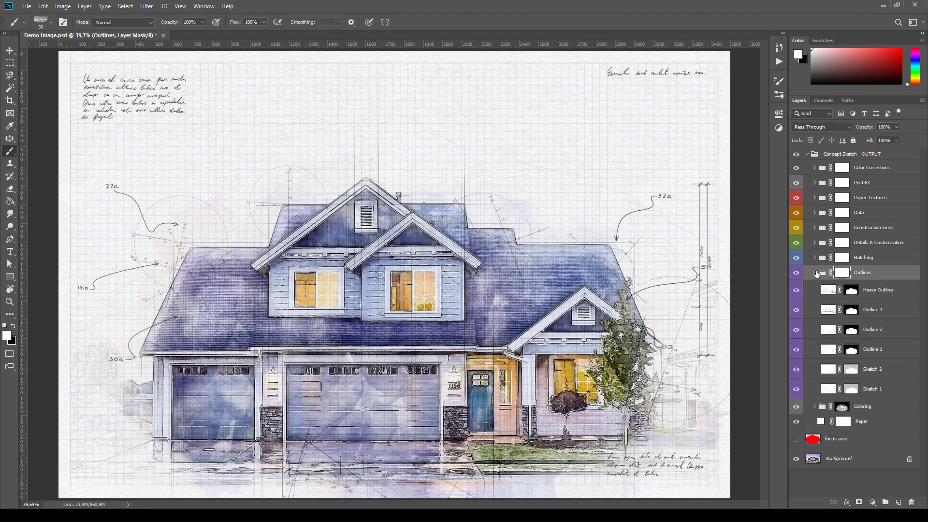
{"action": "left_click", "coordinate": [880, 295]}
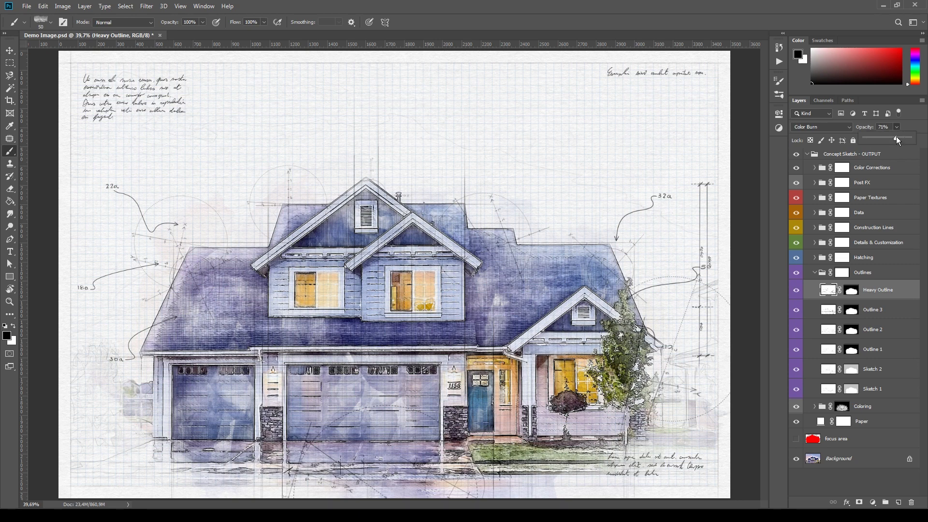
{"action": "left_click", "coordinate": [873, 313]}
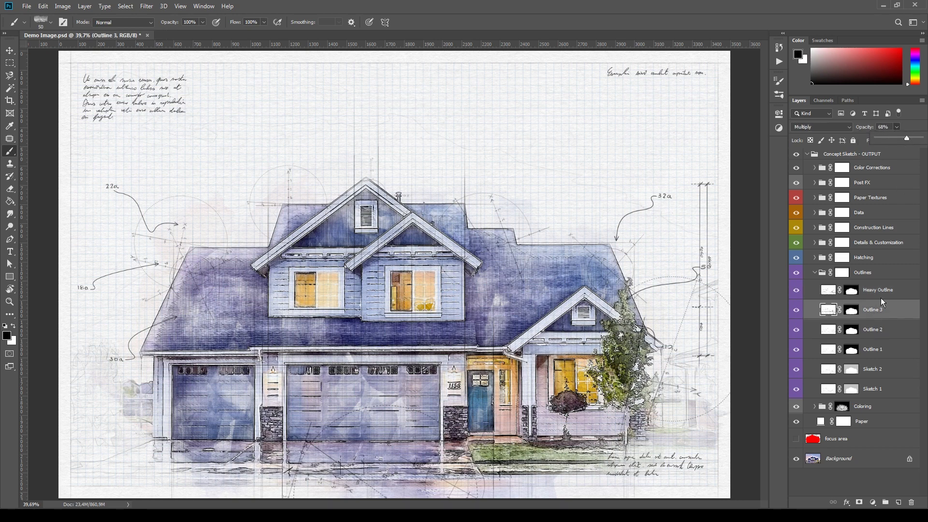
{"action": "left_click", "coordinate": [859, 296]}
{"action": "double_click", "coordinate": [852, 290]}
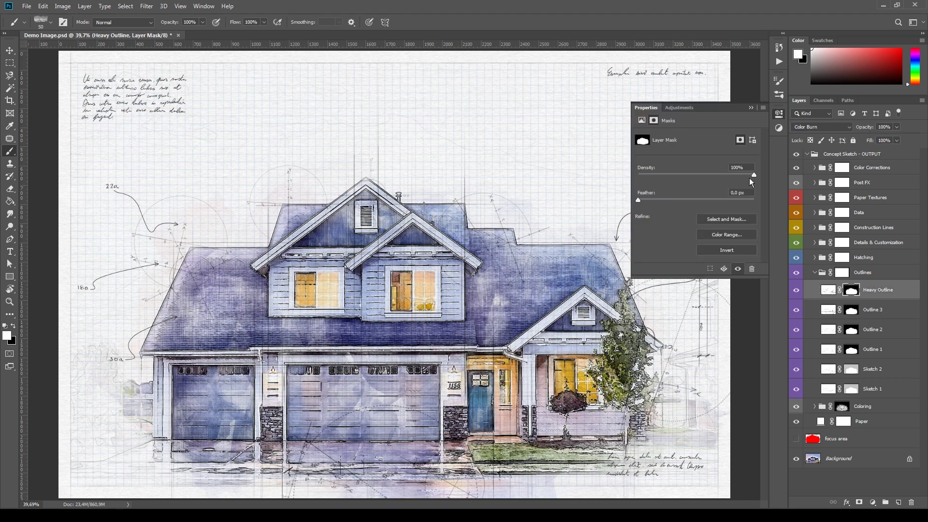
{"action": "left_click_drag", "start_coordinate": [689, 176], "coordinate": [646, 175]}
{"action": "left_click", "coordinate": [750, 107]}
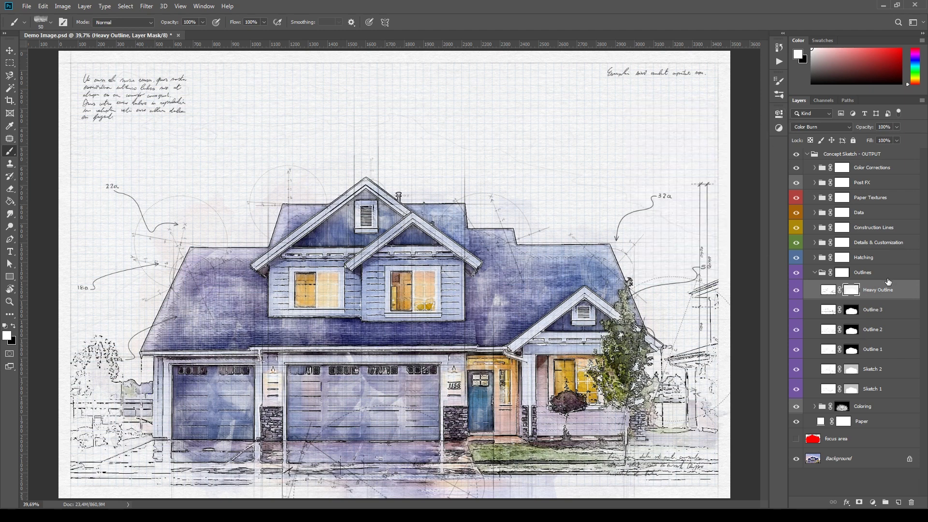
{"action": "left_click", "coordinate": [887, 274]}
Step: Set Hatching 1's Pattern Overlay scale to 149% for coarser hatching strokes on the roof
{"action": "left_click", "coordinate": [815, 272]}
{"action": "left_click", "coordinate": [815, 257]}
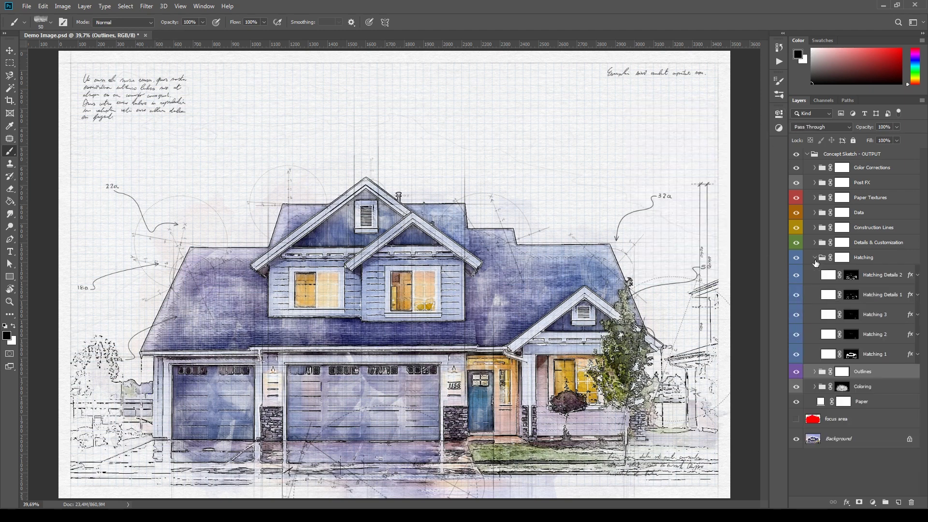
{"action": "left_click", "coordinate": [884, 263]}
{"action": "left_click", "coordinate": [917, 334]}
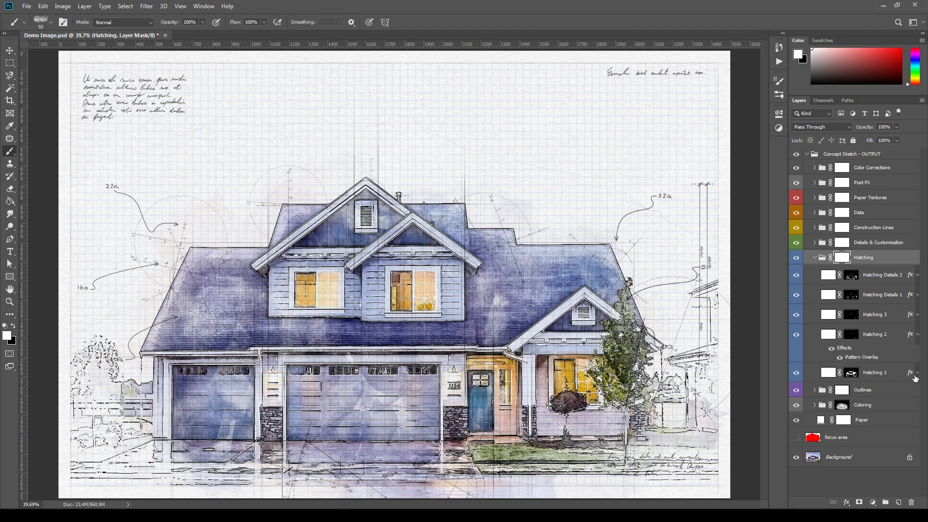
{"action": "left_click", "coordinate": [917, 373]}
{"action": "left_click", "coordinate": [918, 315]}
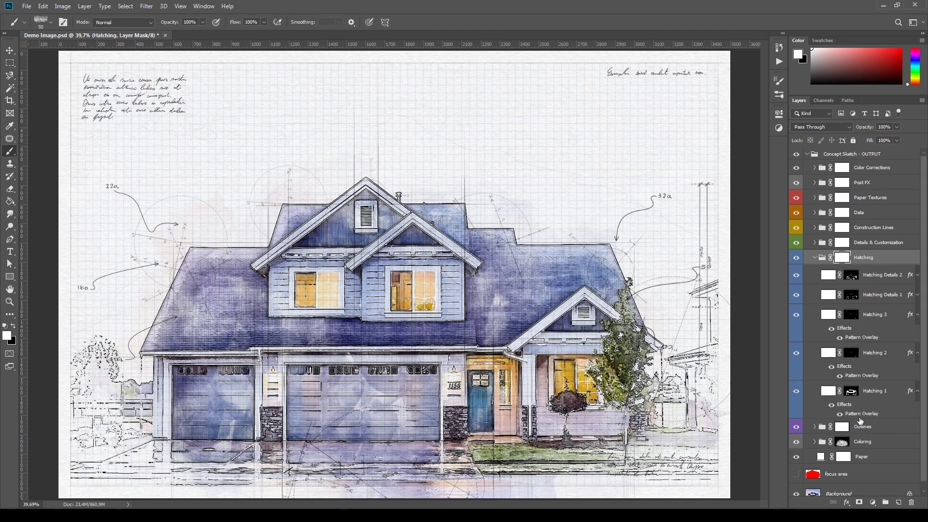
{"action": "left_click", "coordinate": [862, 415]}
{"action": "double_click", "coordinate": [862, 415]}
{"action": "left_click_drag", "start_coordinate": [748, 104], "coordinate": [618, 31]}
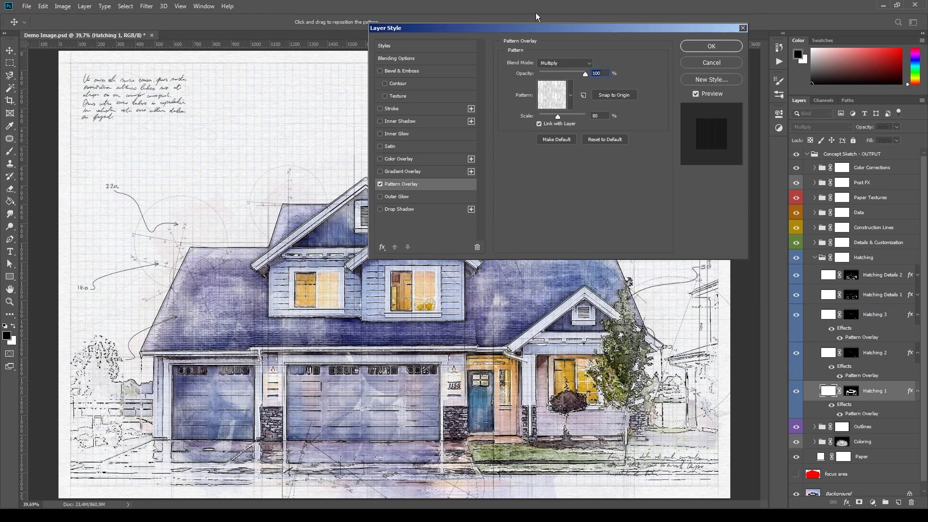
{"action": "left_click_drag", "start_coordinate": [550, 32], "coordinate": [730, 166]}
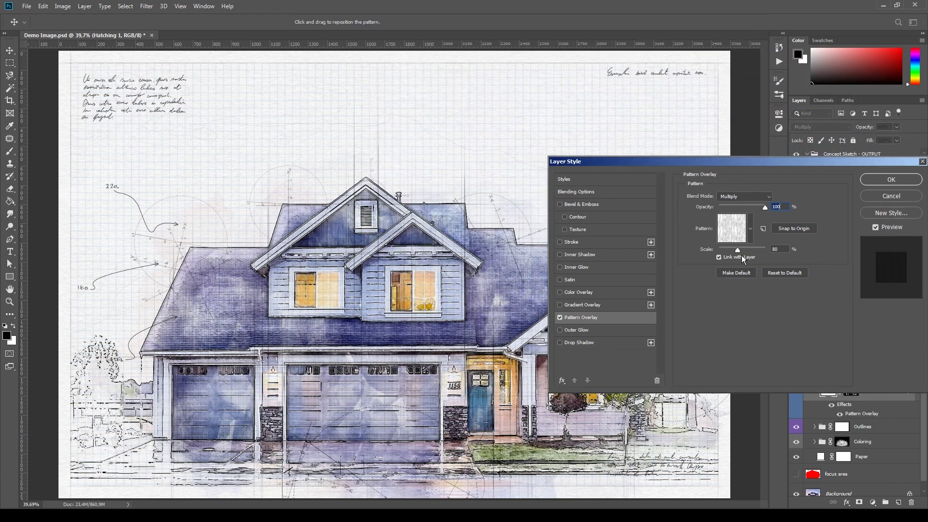
{"action": "mouse_move", "coordinate": [738, 250]}
{"action": "left_mouse_down"}
{"action": "mouse_move", "coordinate": [758, 254]}
{"action": "mouse_move", "coordinate": [745, 248]}
{"action": "left_mouse_up"}
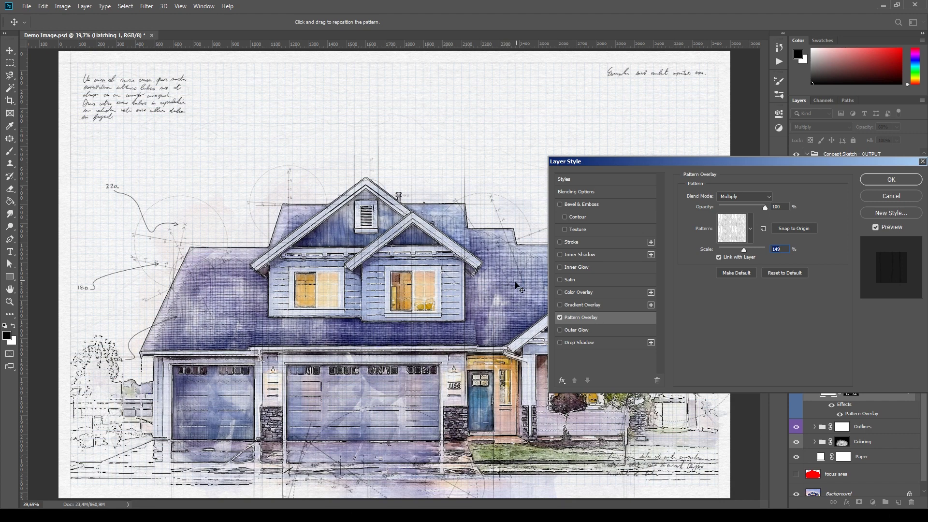
{"action": "left_click", "coordinate": [891, 196]}
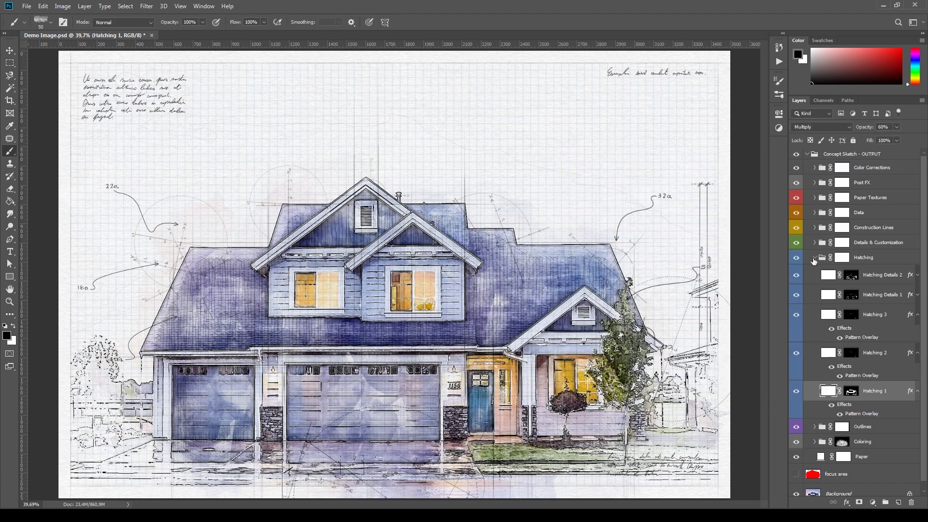
Step: Collapse Hatching, expand Details & Customization, and toggle Details and Highlights 1–2 off and back on
{"action": "left_click", "coordinate": [815, 258]}
{"action": "left_click", "coordinate": [883, 243]}
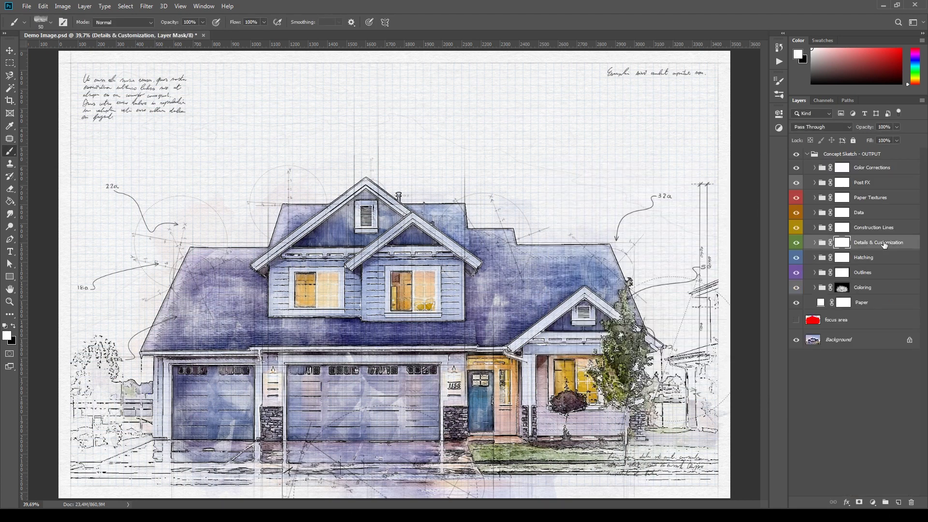
{"action": "left_click", "coordinate": [815, 243]}
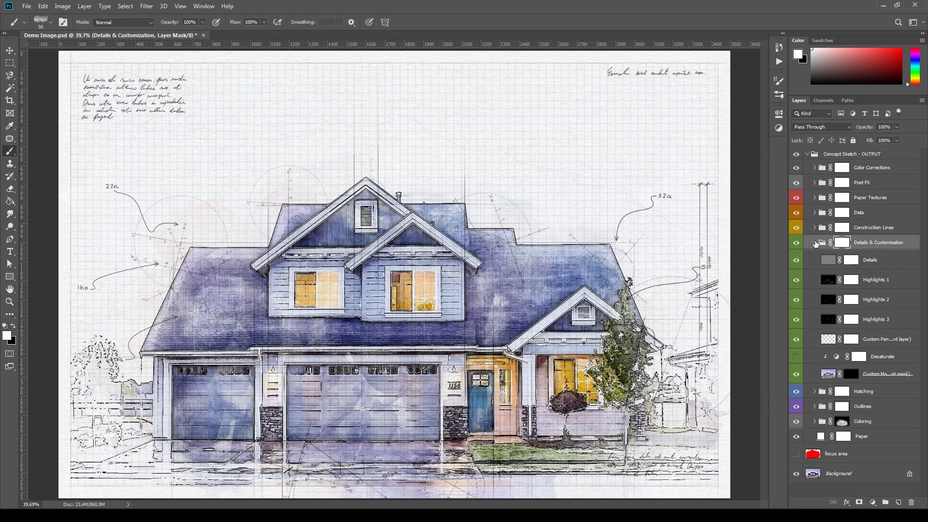
{"action": "left_click", "coordinate": [796, 260]}
{"action": "left_click", "coordinate": [796, 280]}
{"action": "left_click", "coordinate": [796, 300]}
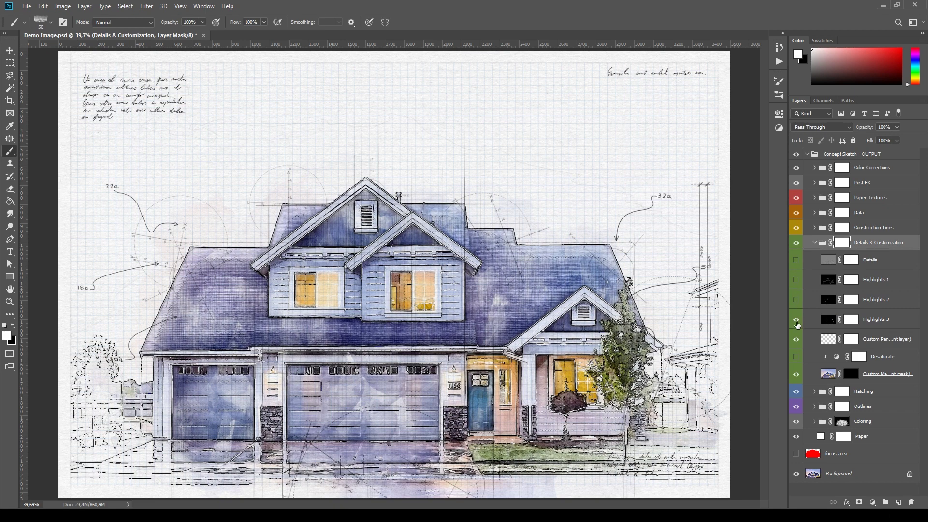
{"action": "left_click", "coordinate": [796, 300]}
{"action": "left_click", "coordinate": [796, 280]}
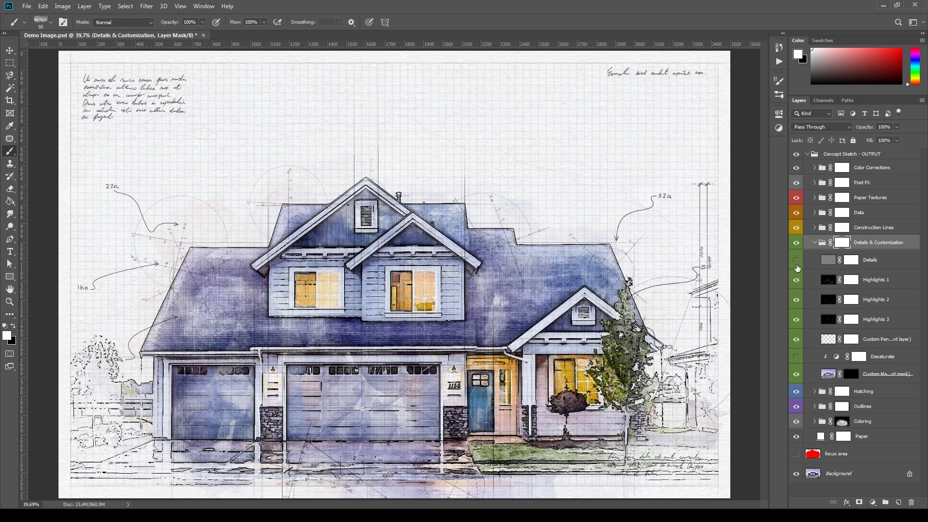
{"action": "left_click", "coordinate": [797, 264]}
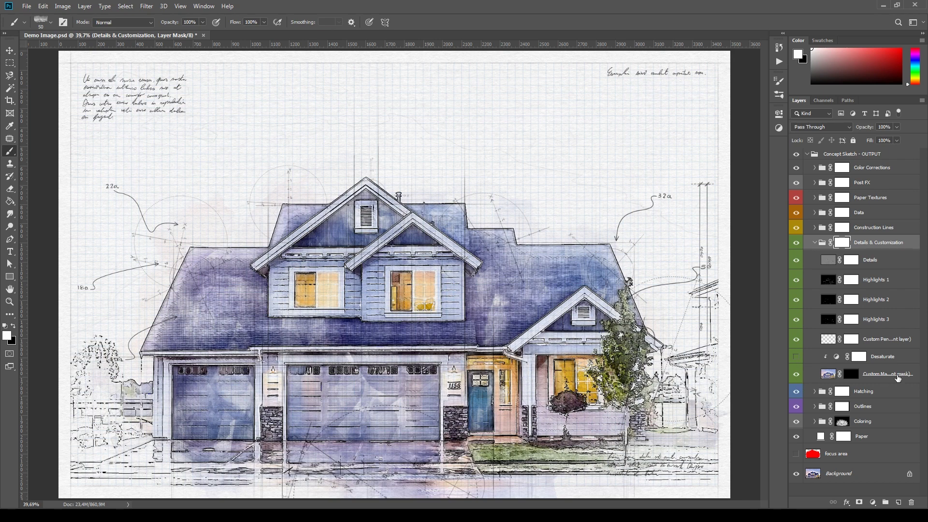
Step: Paint with the Custom Marker brush into the Custom Marker mask to deepen the blue on the right roof
{"action": "left_click", "coordinate": [898, 376]}
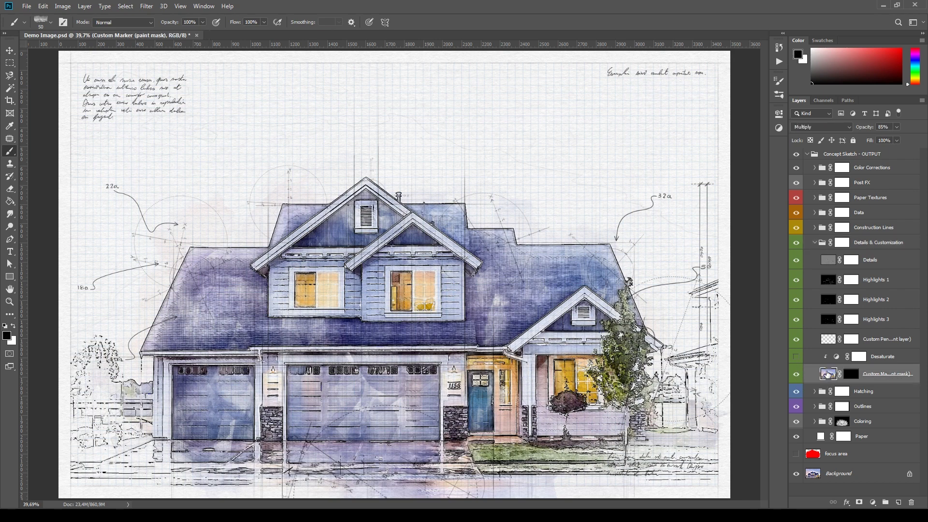
{"action": "left_click", "coordinate": [852, 375]}
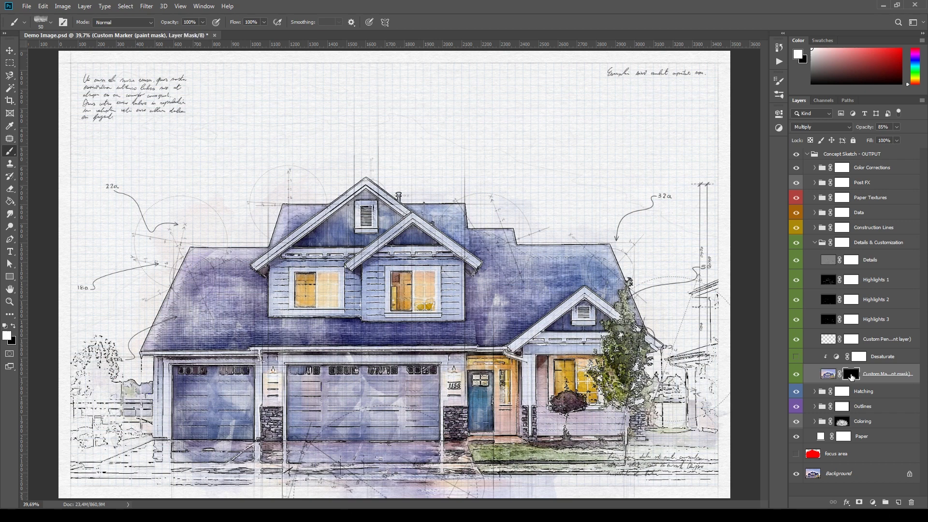
{"action": "key", "text": "F5"}
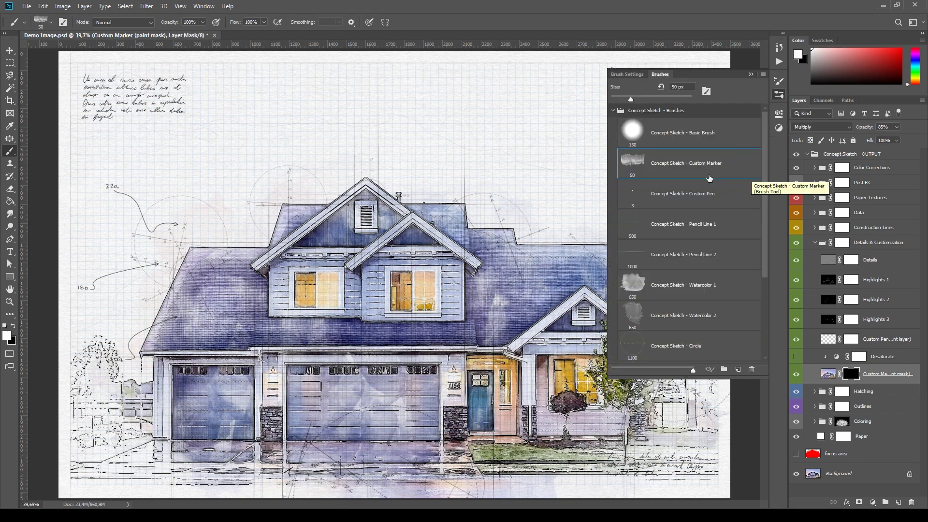
{"action": "left_click", "coordinate": [751, 73]}
{"action": "mouse_move", "coordinate": [598, 248]}
{"action": "left_mouse_down"}
{"action": "mouse_move", "coordinate": [540, 253]}
{"action": "mouse_move", "coordinate": [609, 255]}
{"action": "mouse_move", "coordinate": [512, 277]}
{"action": "mouse_move", "coordinate": [631, 286]}
{"action": "left_mouse_up"}
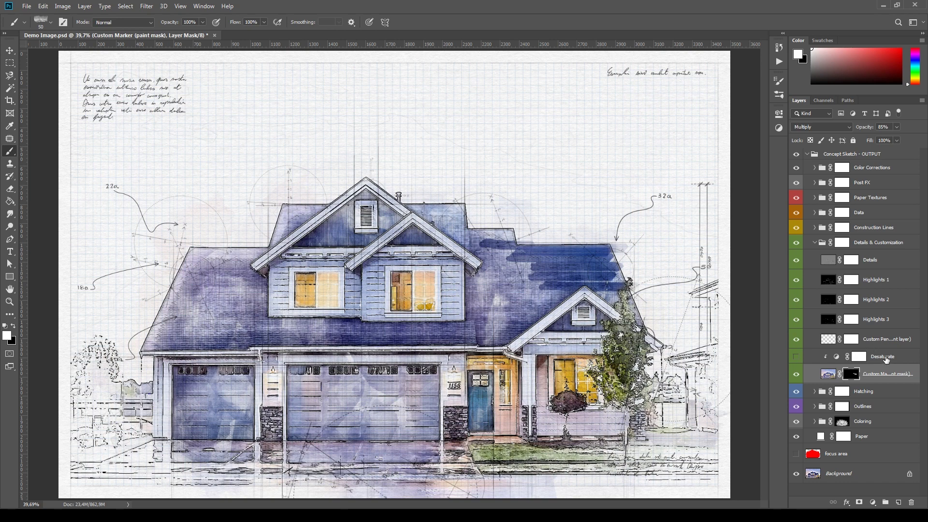
{"action": "left_click", "coordinate": [884, 357]}
Step: Clip the Desaturate adjustment to the Custom Marker layer as a clipping mask
{"action": "left_click", "coordinate": [796, 357]}
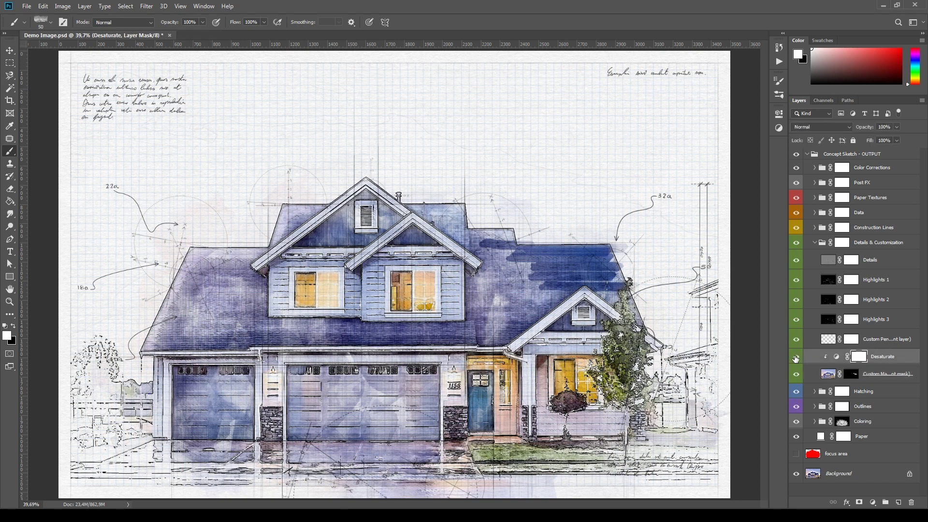
{"action": "left_click", "coordinate": [796, 358]}
{"action": "key", "text": "ctrl+alt+g"}
{"action": "key", "text": "ctrl+alt+g"}
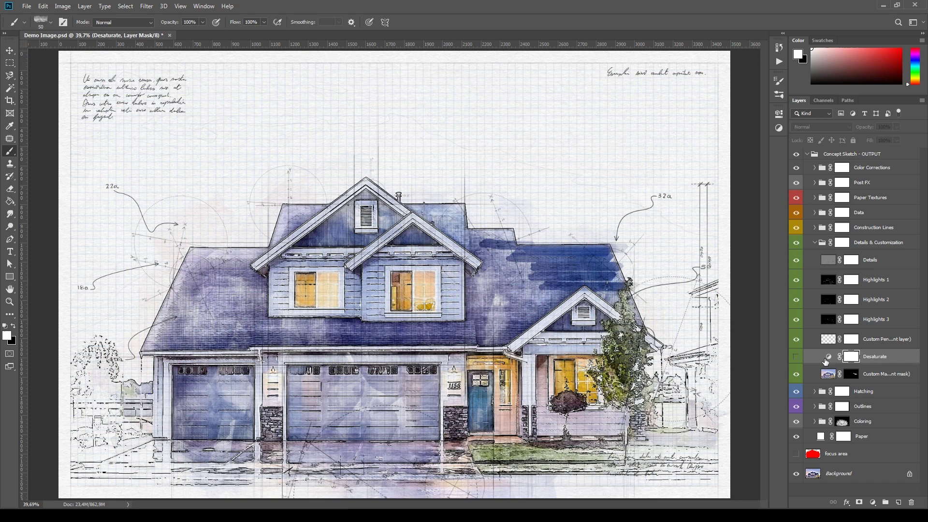
{"action": "right_click", "coordinate": [904, 360]}
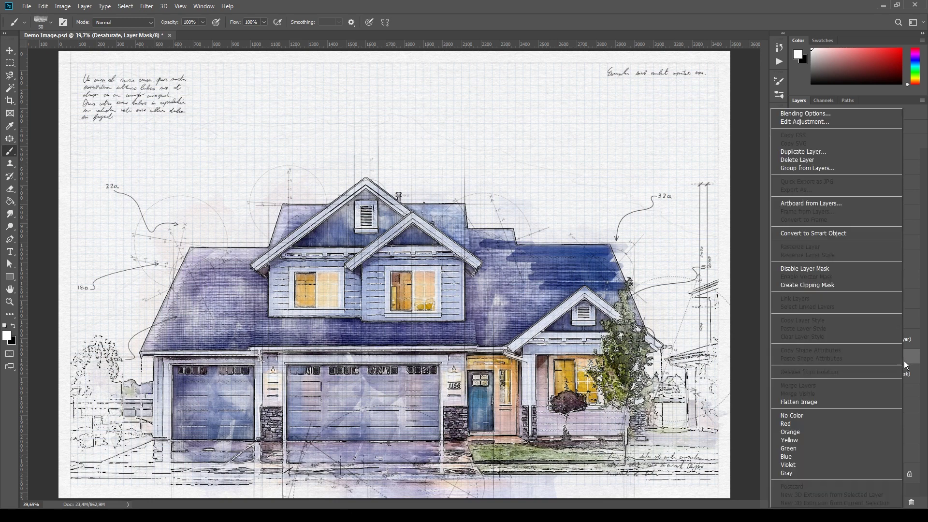
{"action": "left_click", "coordinate": [814, 284]}
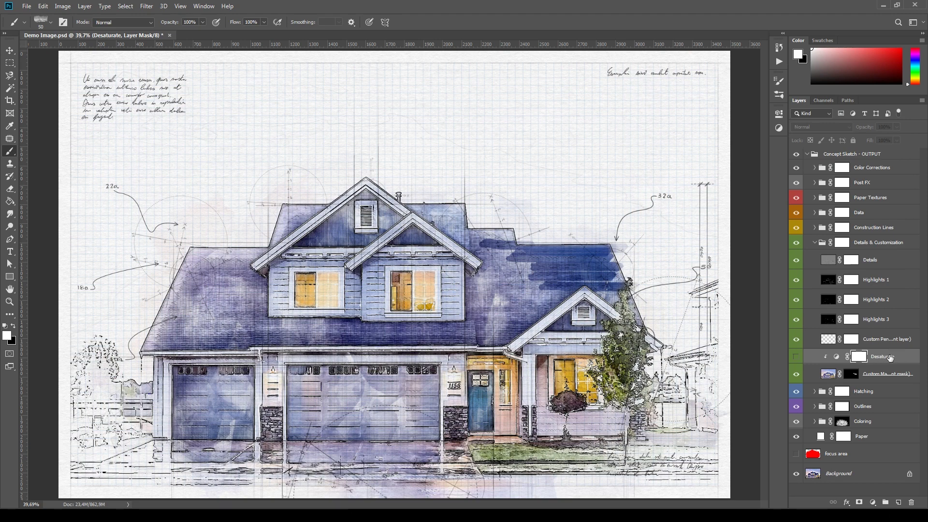
Step: Draw four thin pen strokes above the right roof on Custom Pen with the 3 px Custom Pen brush
{"action": "left_click", "coordinate": [829, 340]}
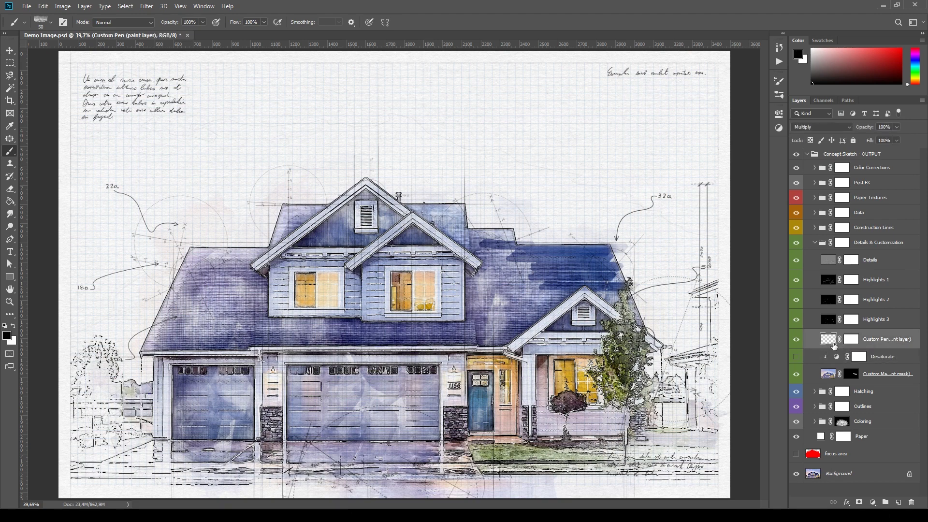
{"action": "key", "text": "F5"}
{"action": "left_click", "coordinate": [720, 199]}
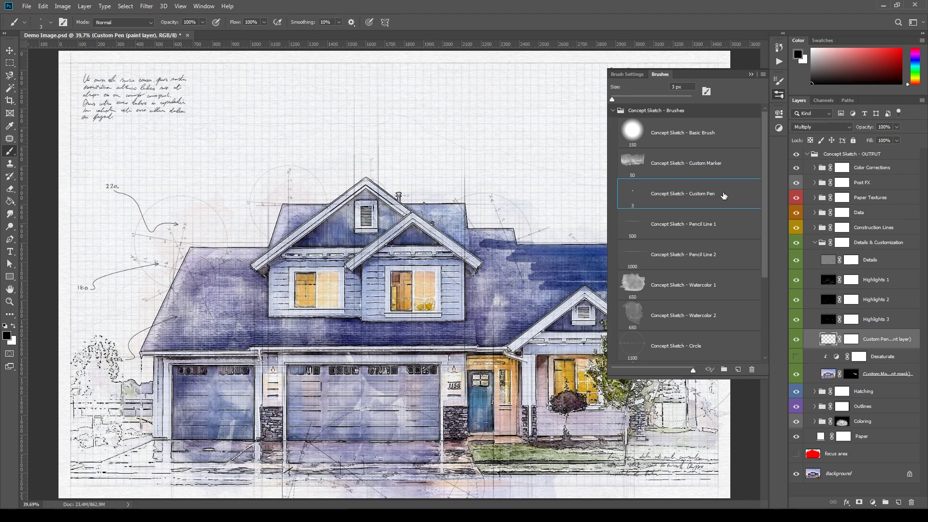
{"action": "left_click_drag", "start_coordinate": [519, 209], "coordinate": [560, 208]}
{"action": "left_click_drag", "start_coordinate": [499, 180], "coordinate": [557, 180]}
{"action": "left_click_drag", "start_coordinate": [461, 182], "coordinate": [493, 209]}
{"action": "left_click_drag", "start_coordinate": [480, 181], "coordinate": [512, 205]}
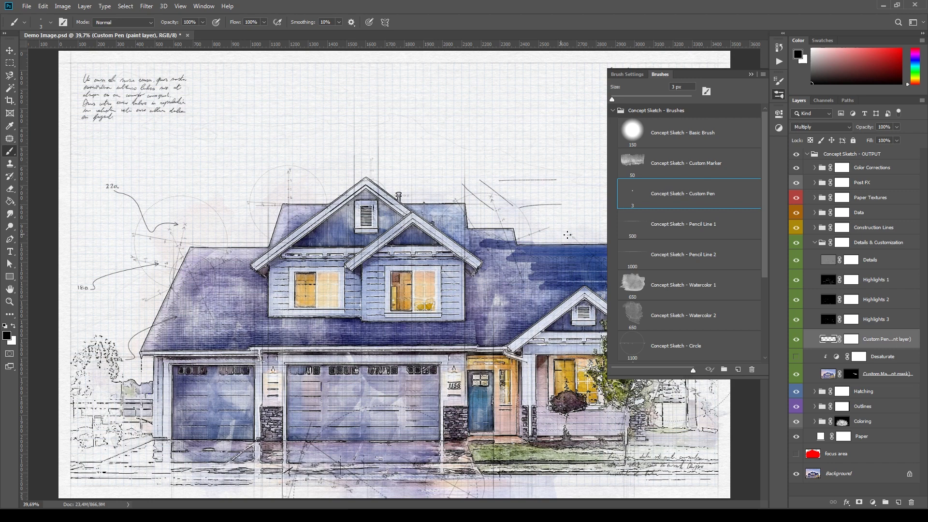
{"action": "left_click", "coordinate": [747, 73]}
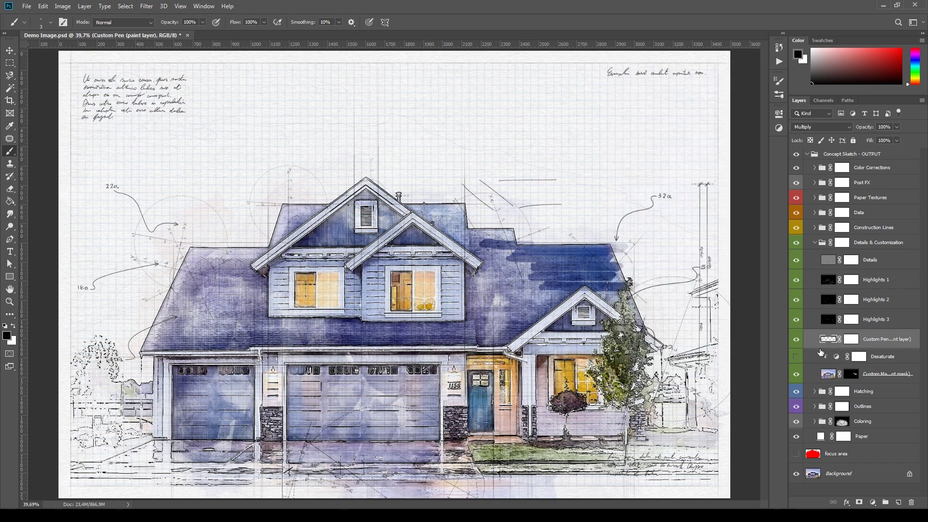
{"action": "left_click", "coordinate": [812, 243]}
Step: In Construction Lines, raise the Border layer's opacity and set the Circles layer to 100%
{"action": "left_click", "coordinate": [897, 230]}
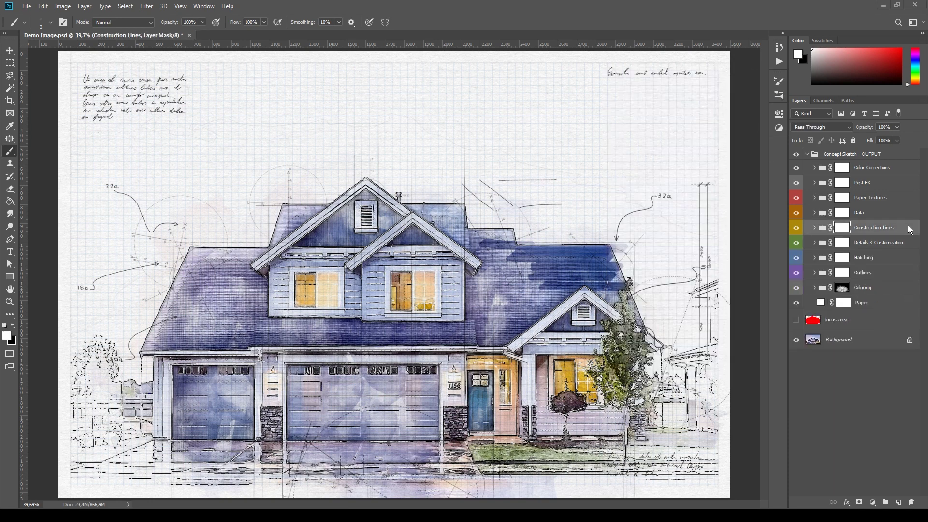
{"action": "left_click", "coordinate": [814, 228]}
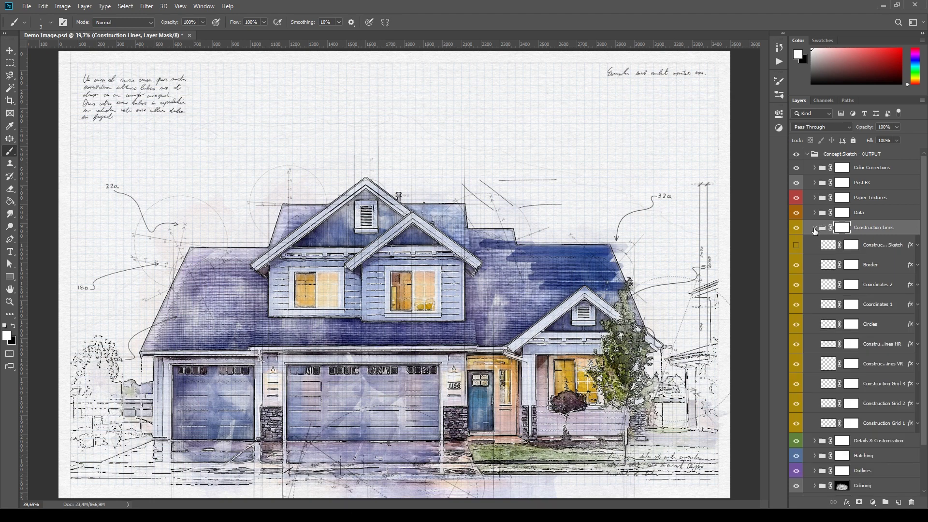
{"action": "left_click", "coordinate": [876, 266]}
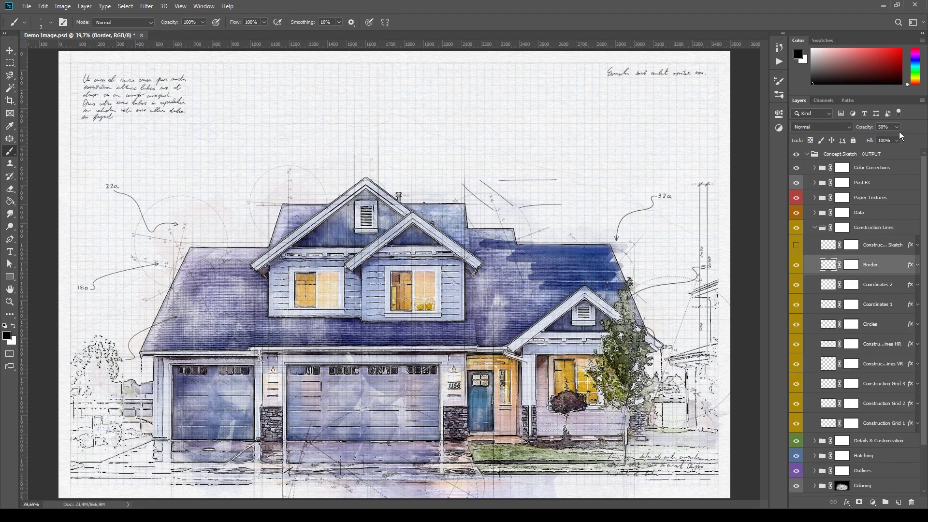
{"action": "left_click_drag", "start_coordinate": [913, 141], "coordinate": [915, 140]}
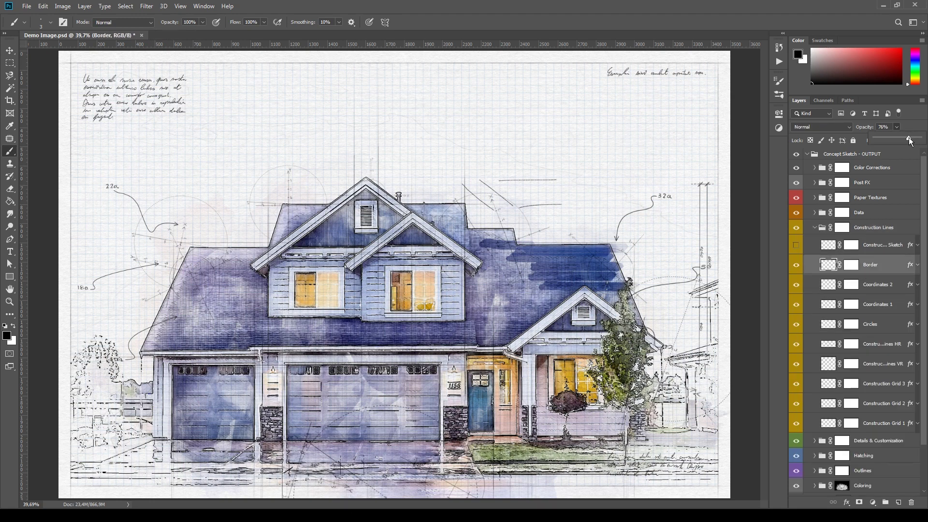
{"action": "left_click", "coordinate": [876, 323]}
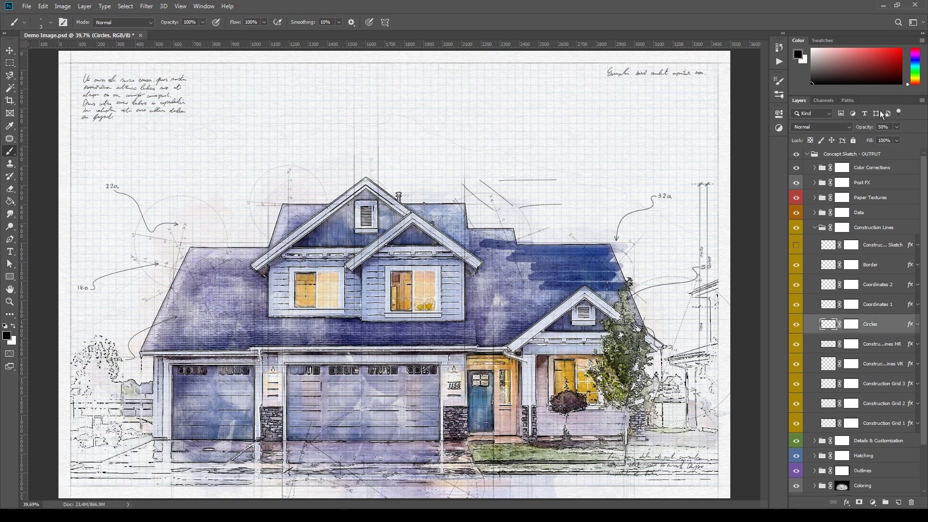
{"action": "left_click_drag", "start_coordinate": [911, 141], "coordinate": [915, 141]}
Step: Change the Circles layer's Color Overlay to red #ff3939
{"action": "left_click", "coordinate": [918, 323]}
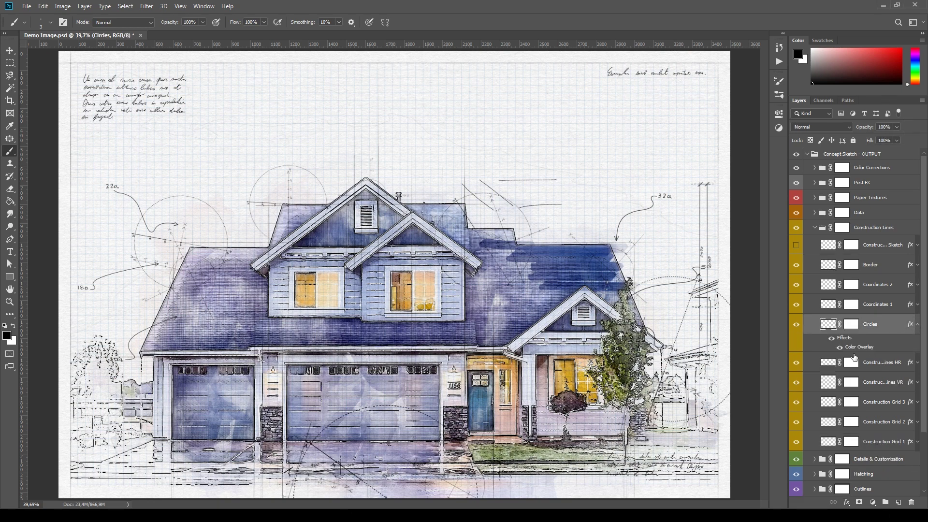
{"action": "double_click", "coordinate": [858, 348]}
{"action": "left_click", "coordinate": [782, 198]}
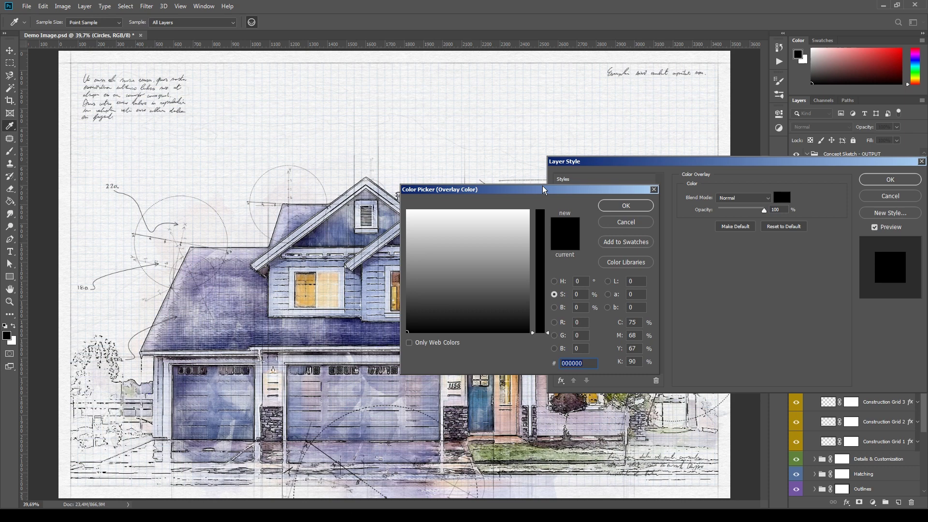
{"action": "left_click_drag", "start_coordinate": [543, 189], "coordinate": [621, 197]}
{"action": "left_click", "coordinate": [541, 219]}
{"action": "left_click", "coordinate": [621, 245]}
{"action": "left_click", "coordinate": [560, 223]}
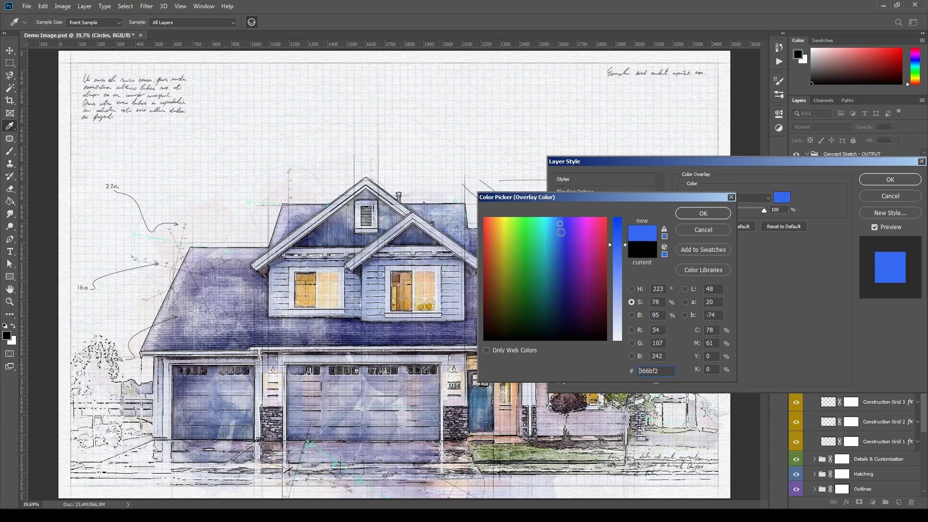
{"action": "left_click", "coordinate": [557, 234]}
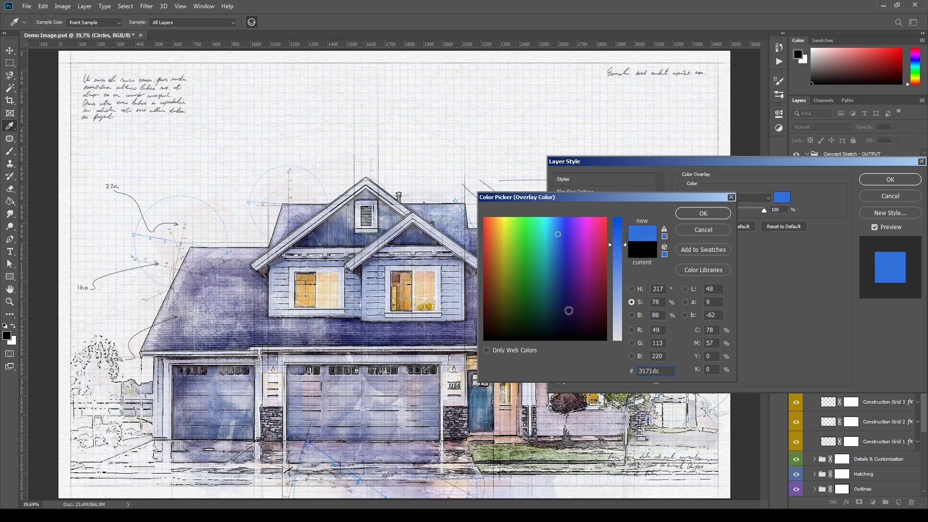
{"action": "mouse_move", "coordinate": [569, 310]}
{"action": "left_mouse_down"}
{"action": "mouse_move", "coordinate": [563, 267]}
{"action": "mouse_move", "coordinate": [630, 214]}
{"action": "left_mouse_up"}
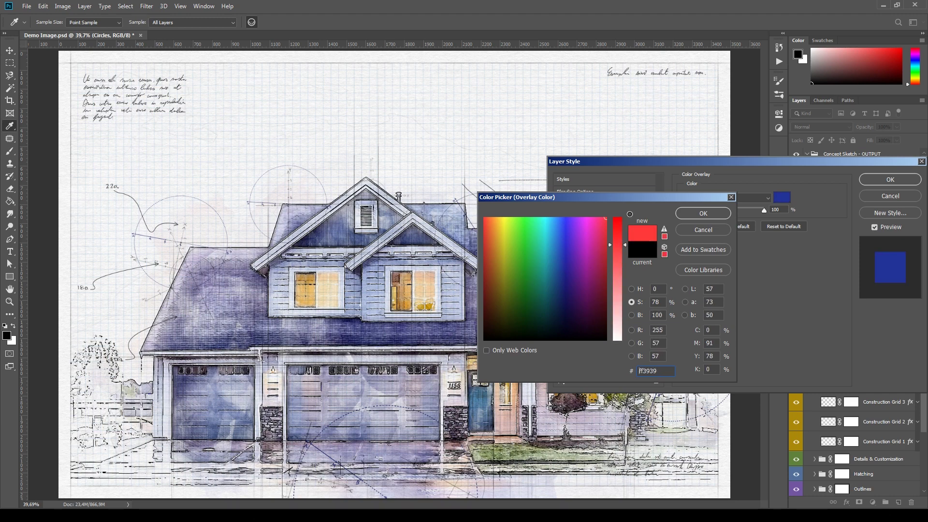
{"action": "left_click", "coordinate": [694, 213]}
{"action": "left_click", "coordinate": [876, 180]}
{"action": "left_click", "coordinate": [820, 286]}
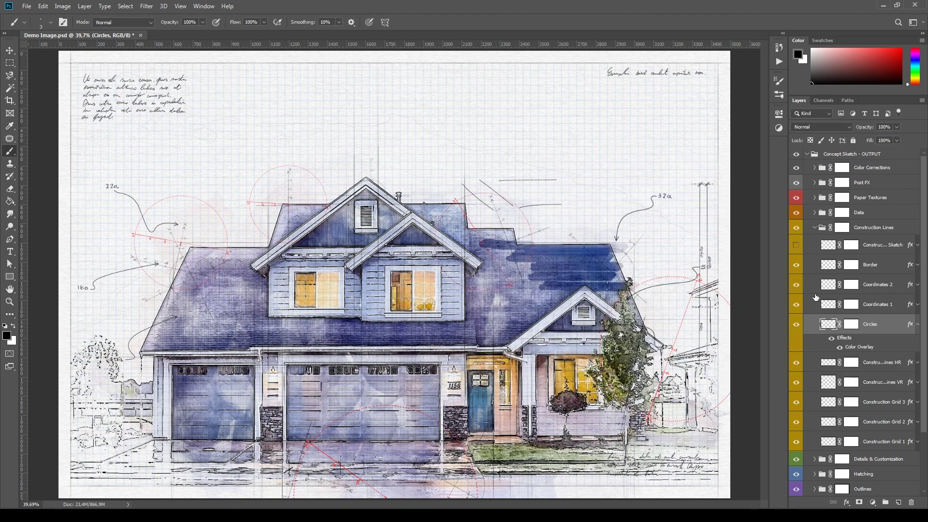
Step: Move the top-left Notes 3 handwriting to the right and down
{"action": "left_click", "coordinate": [815, 228]}
{"action": "left_click", "coordinate": [842, 213]}
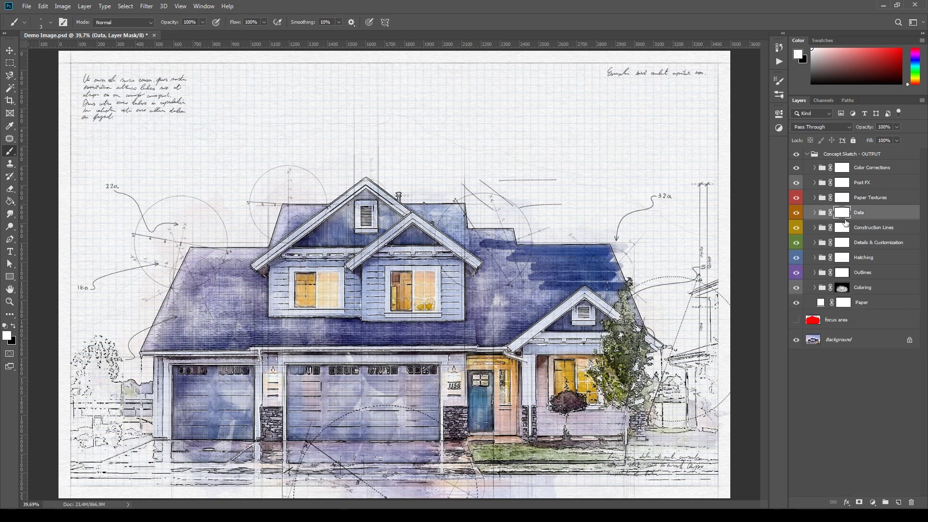
{"action": "left_click", "coordinate": [814, 213]}
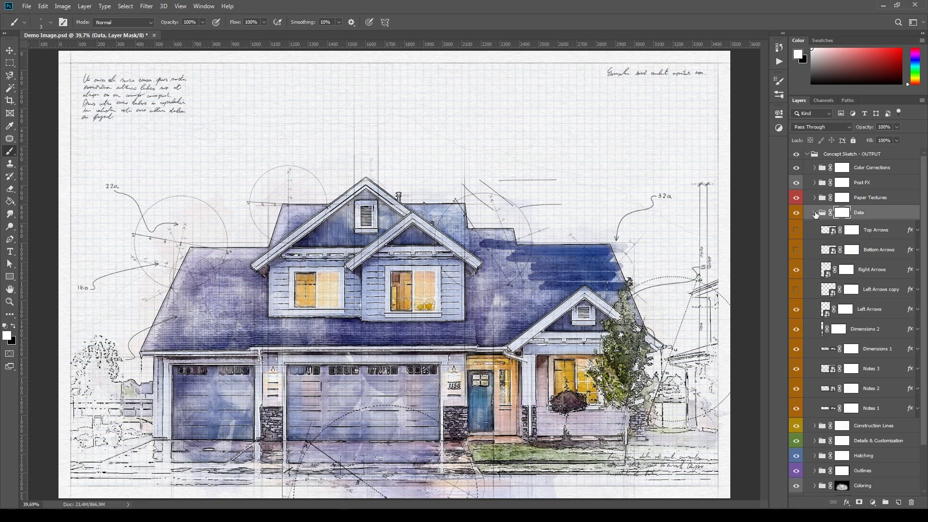
{"action": "left_click", "coordinate": [888, 375]}
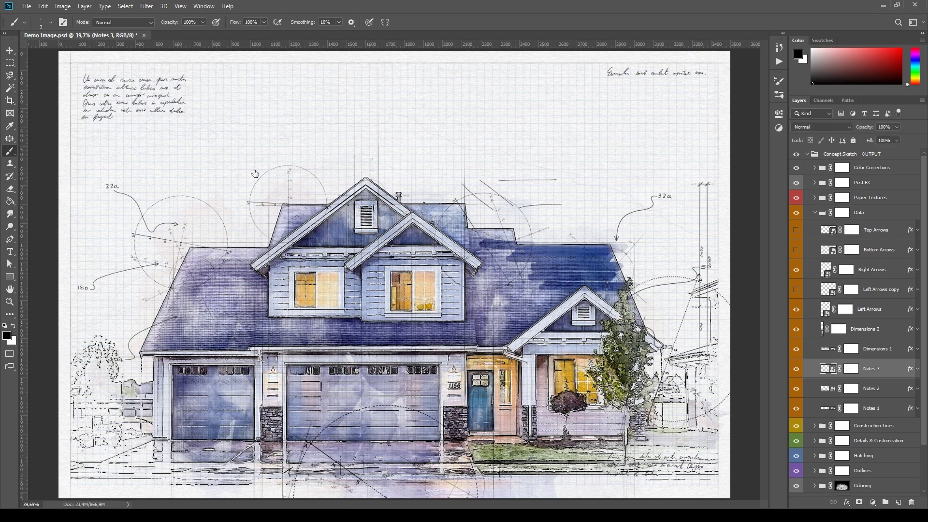
{"action": "key", "text": "ctrl+t"}
{"action": "left_click_drag", "start_coordinate": [188, 99], "coordinate": [310, 119]}
{"action": "key", "text": "Return"}
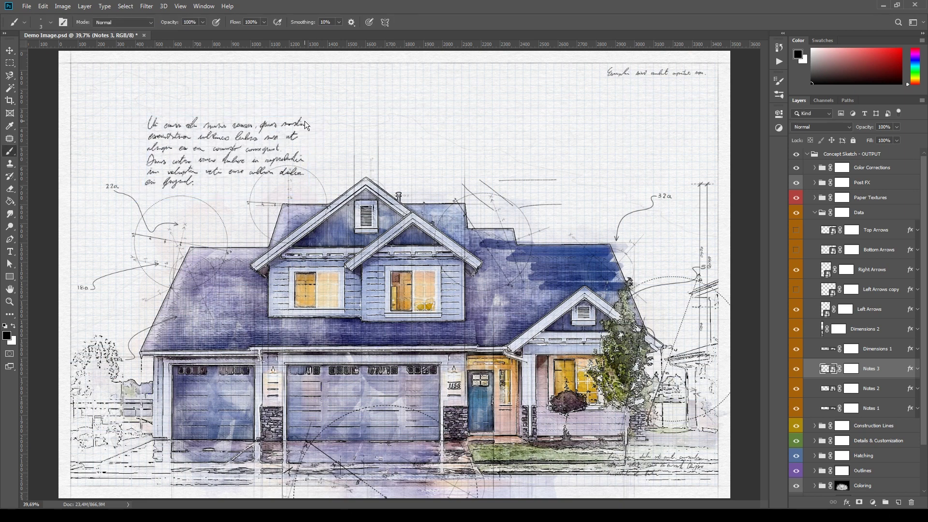
Step: Tint Notes 3 blue by setting its Color Overlay to #3b3bb4
{"action": "left_click", "coordinate": [916, 370]}
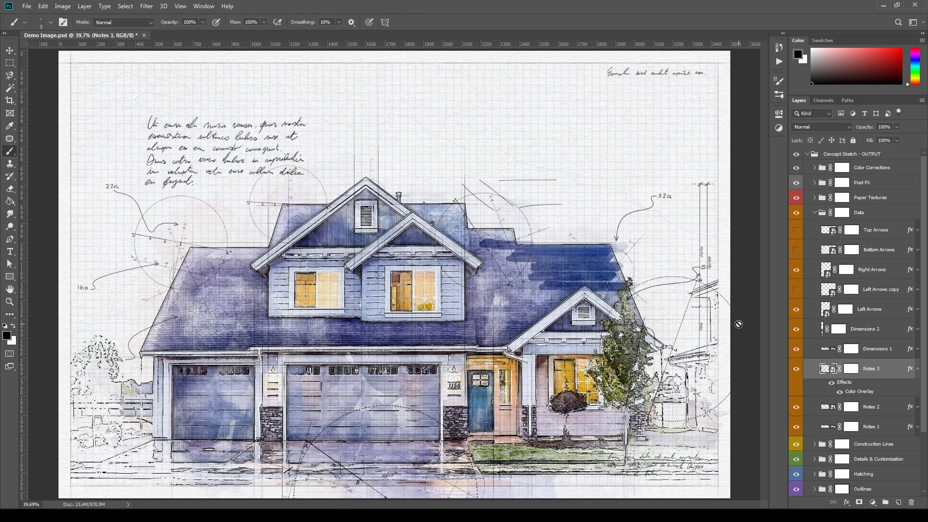
{"action": "double_click", "coordinate": [859, 391]}
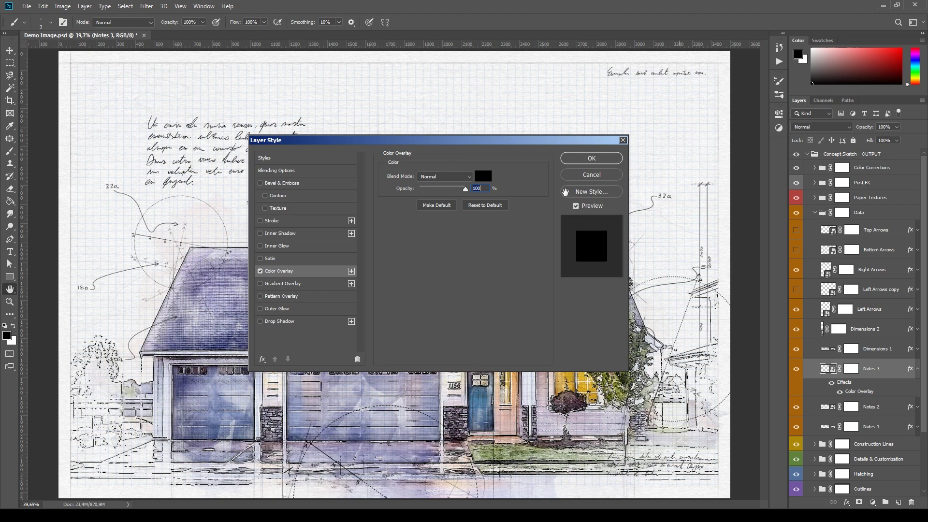
{"action": "left_click_drag", "start_coordinate": [545, 141], "coordinate": [637, 141]}
{"action": "left_click", "coordinate": [574, 175]}
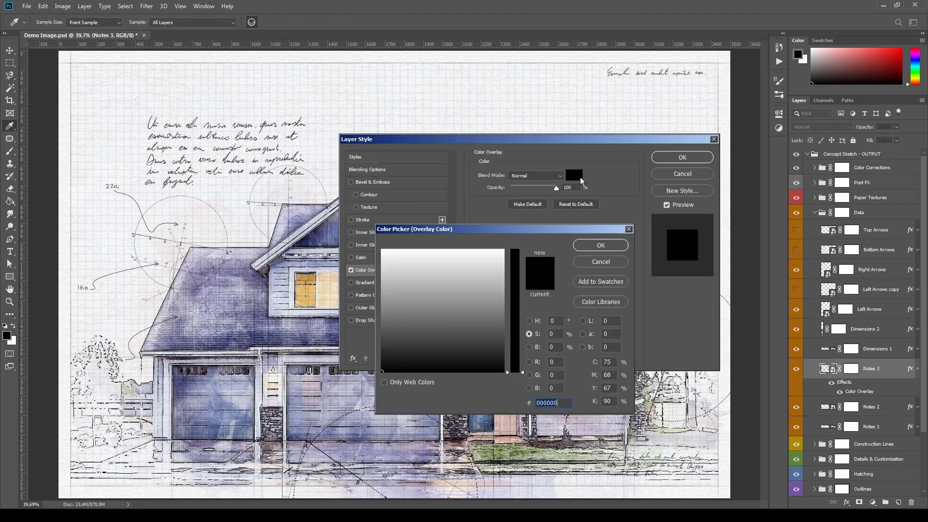
{"action": "left_click", "coordinate": [515, 289]}
{"action": "left_click", "coordinate": [463, 285]}
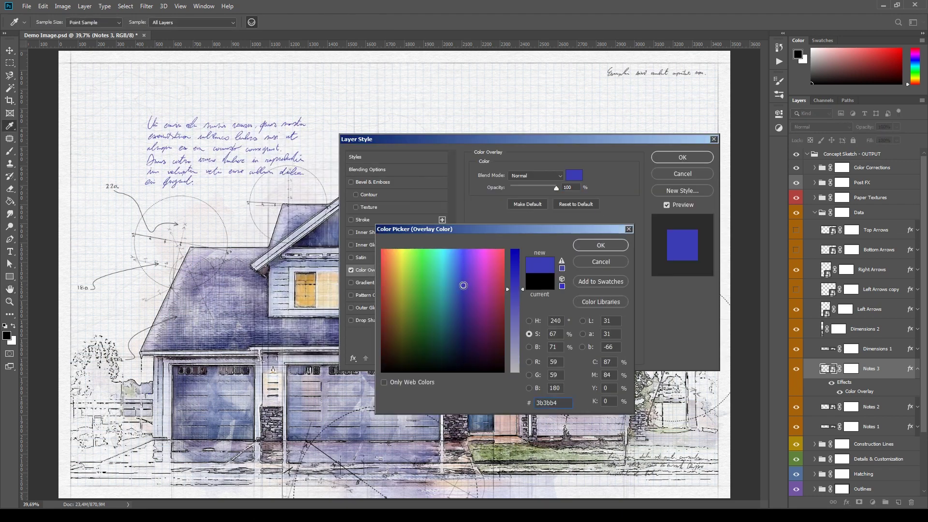
{"action": "left_click", "coordinate": [603, 243]}
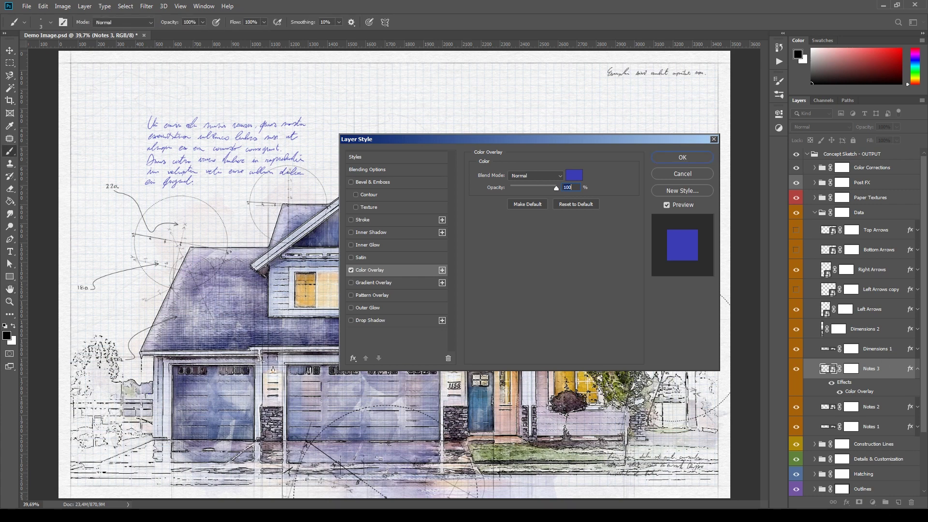
{"action": "left_click", "coordinate": [682, 157]}
{"action": "left_click", "coordinate": [917, 368]}
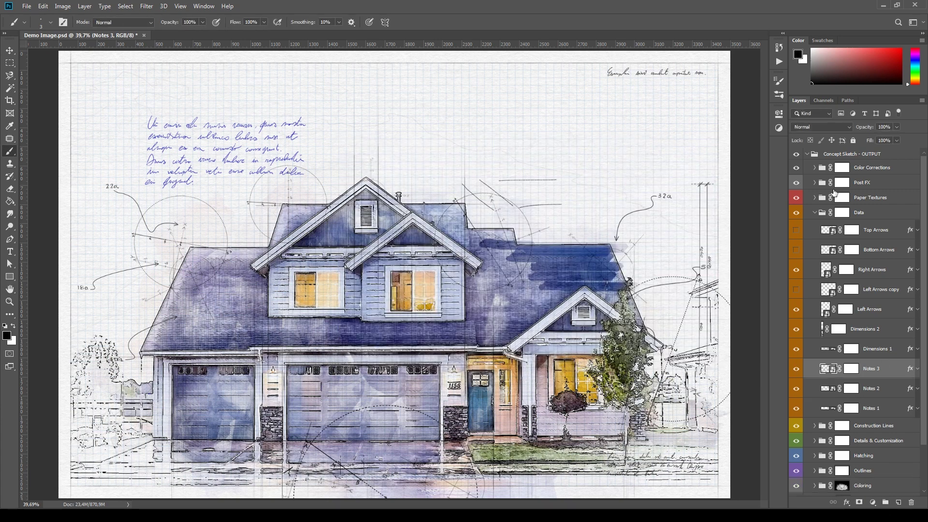
Step: Move the lower-right Notes 2 handwriting up above the right roof
{"action": "left_click", "coordinate": [875, 389]}
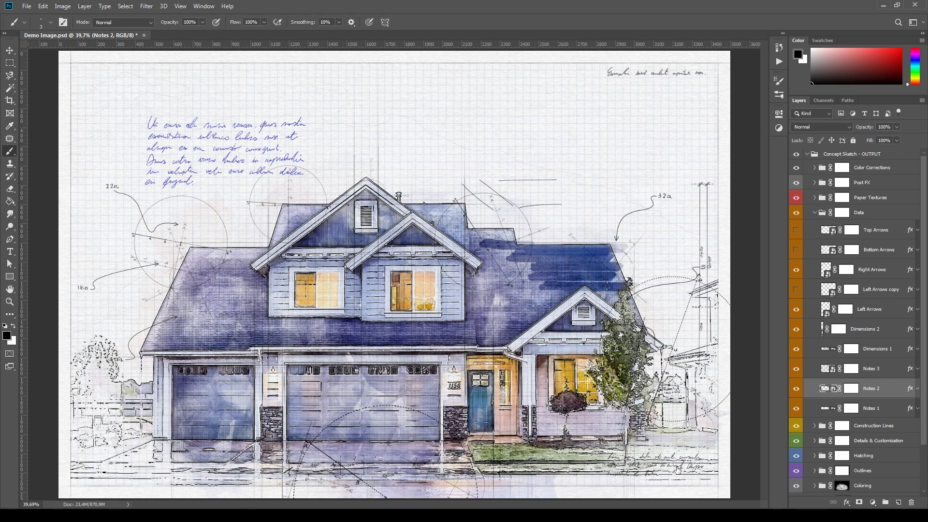
{"action": "key", "text": "ctrl+t"}
{"action": "left_click_drag", "start_coordinate": [673, 470], "coordinate": [585, 183]}
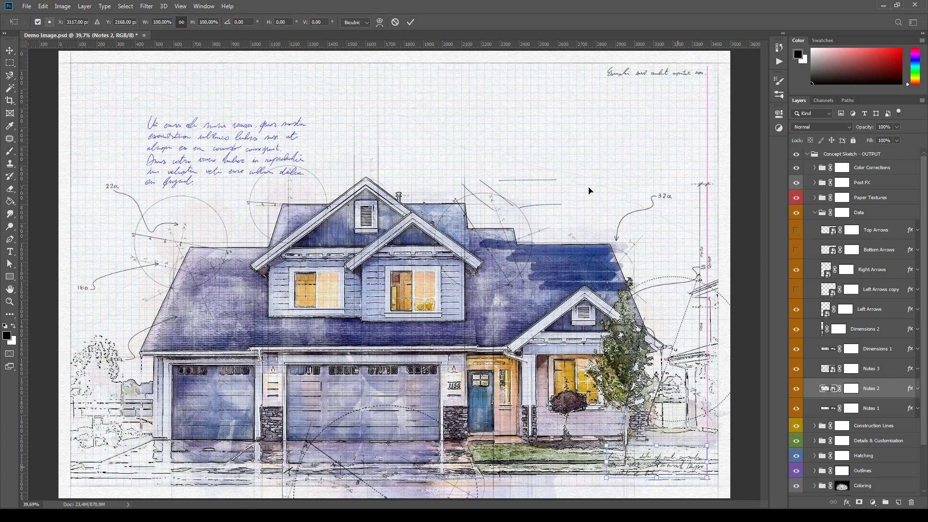
{"action": "key", "text": "Return"}
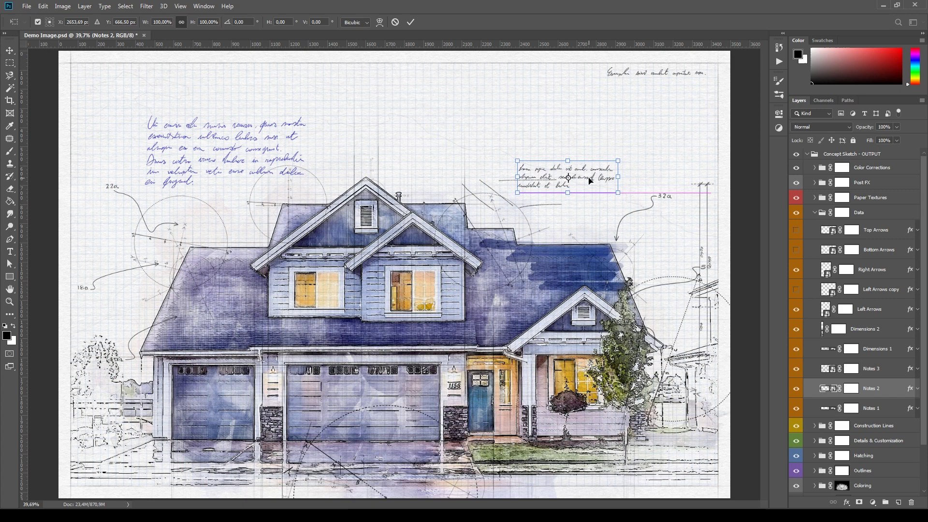
{"action": "key", "text": "b"}
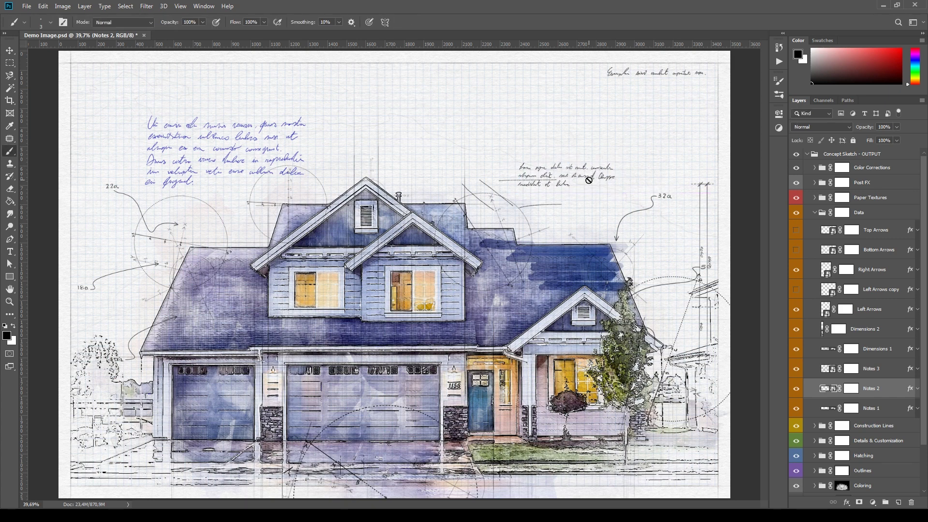
Step: Collapse Data, expand the Paper Textures group and make the Paper Texture layer visible
{"action": "left_click", "coordinate": [814, 215]}
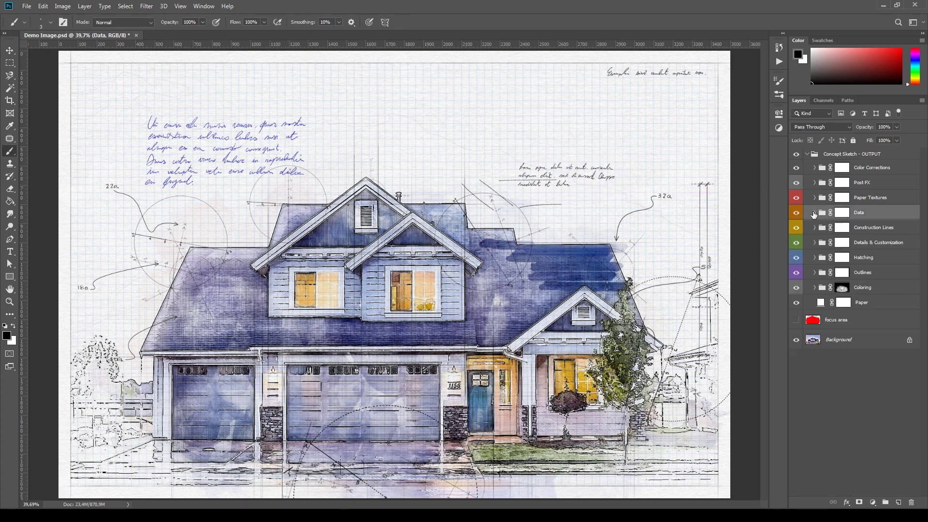
{"action": "left_click", "coordinate": [865, 199]}
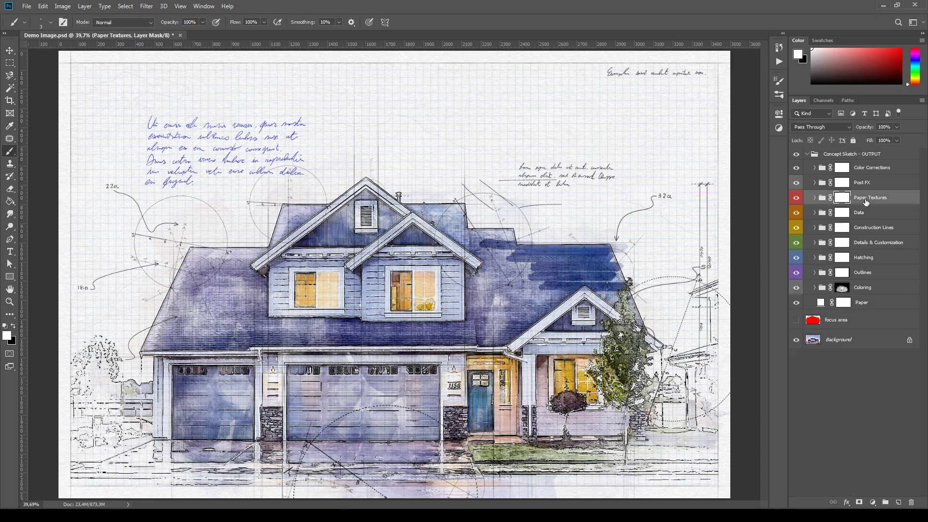
{"action": "left_click", "coordinate": [814, 197]}
{"action": "left_click", "coordinate": [800, 256]}
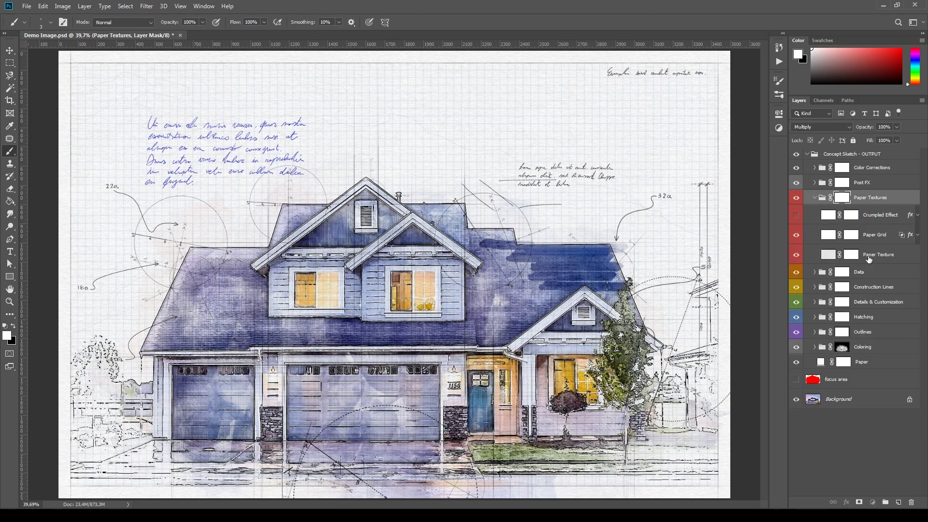
{"action": "left_click", "coordinate": [796, 254]}
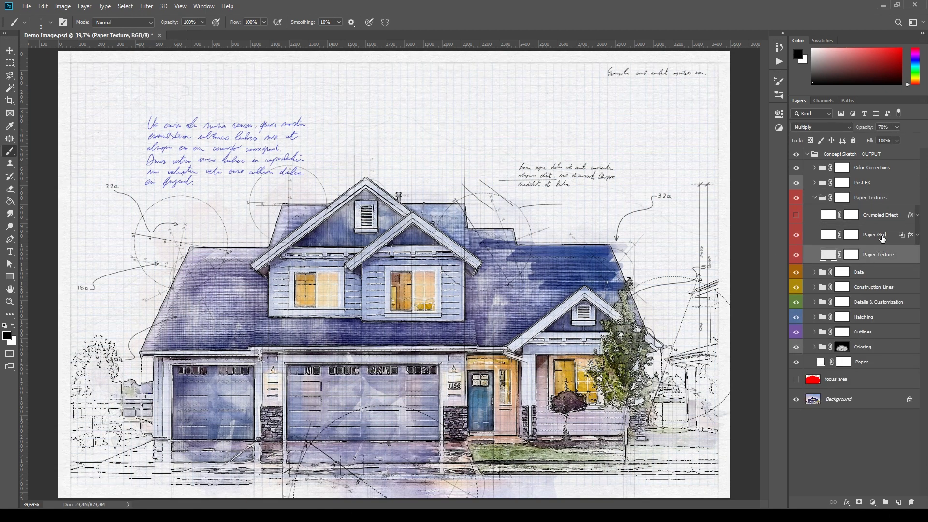
Step: Enlarge Paper Grid's pattern overlay scale to 69 and set its colour overlay to vivid magenta
{"action": "left_click", "coordinate": [919, 237]}
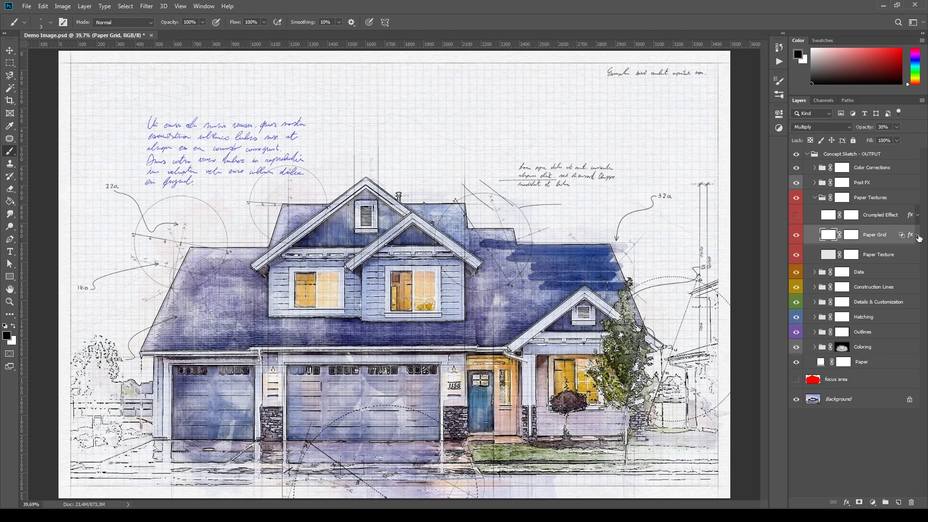
{"action": "left_click", "coordinate": [918, 237]}
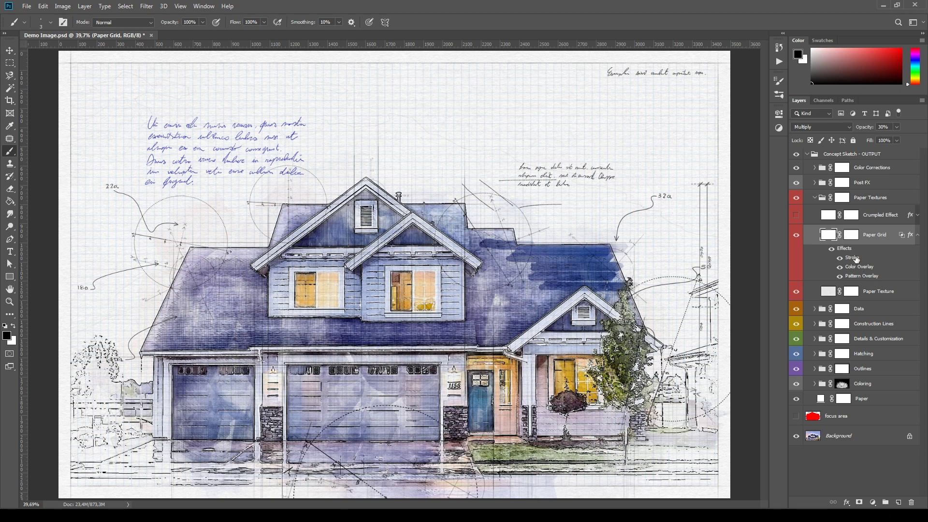
{"action": "double_click", "coordinate": [853, 277]}
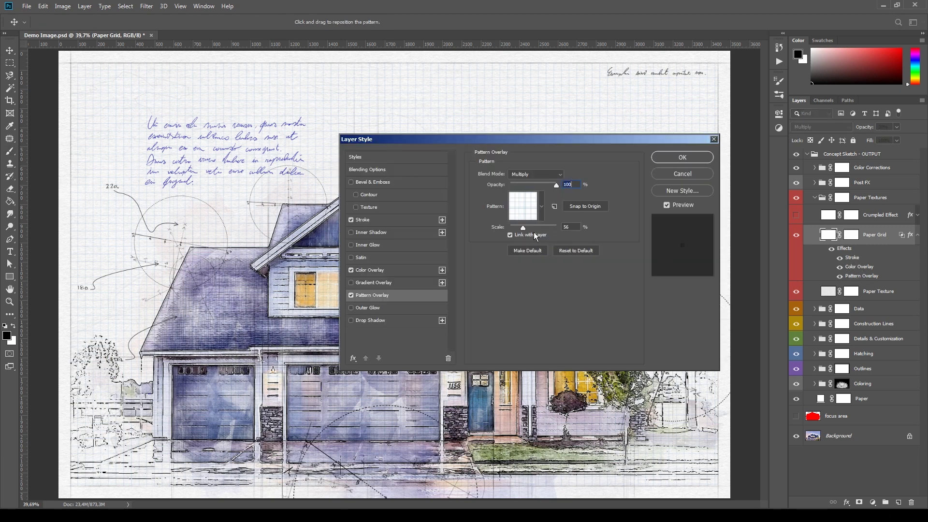
{"action": "left_click_drag", "start_coordinate": [523, 228], "coordinate": [526, 226]}
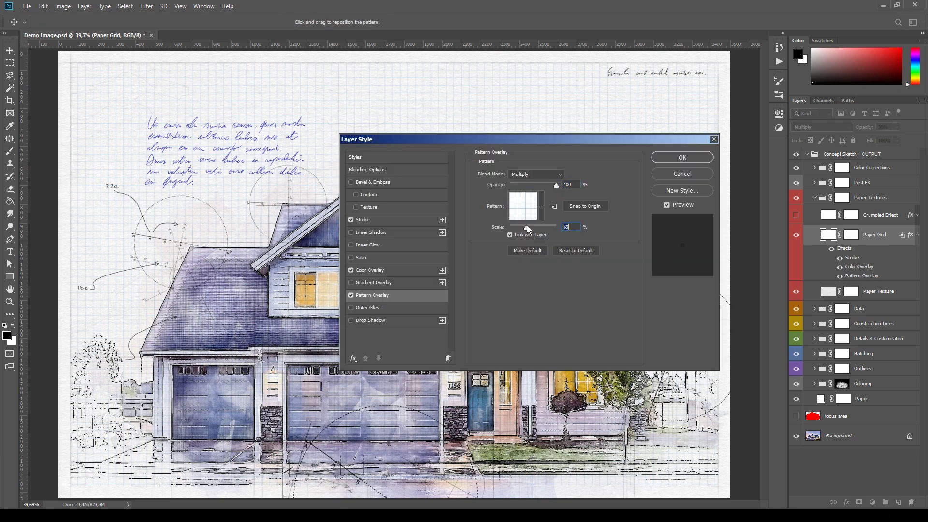
{"action": "left_click", "coordinate": [379, 270]}
{"action": "left_click", "coordinate": [573, 175]}
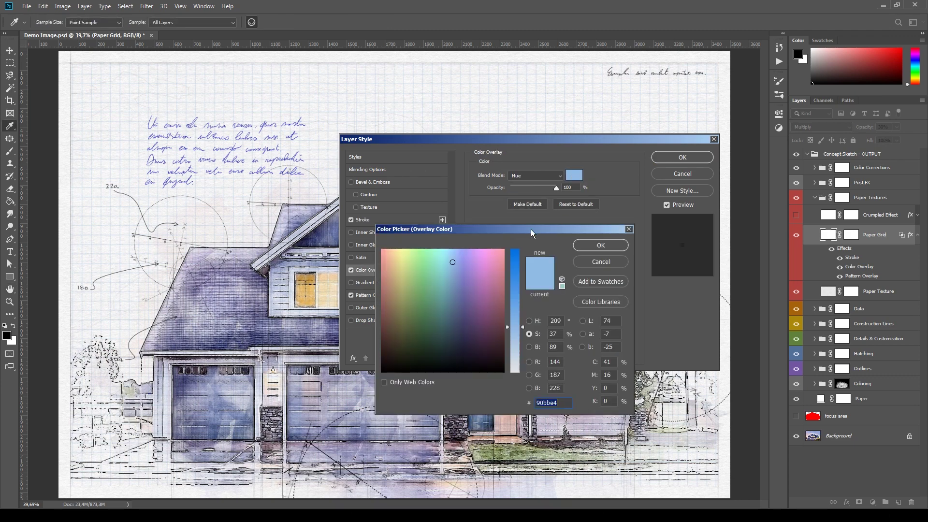
{"action": "left_click_drag", "start_coordinate": [531, 229], "coordinate": [668, 226]}
{"action": "left_click", "coordinate": [632, 271]}
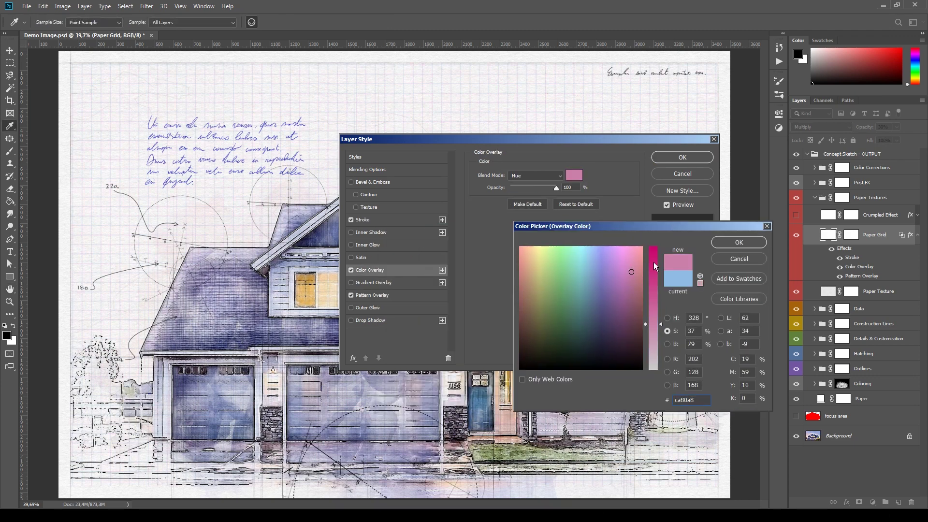
{"action": "left_click", "coordinate": [653, 262]}
{"action": "left_click", "coordinate": [728, 243]}
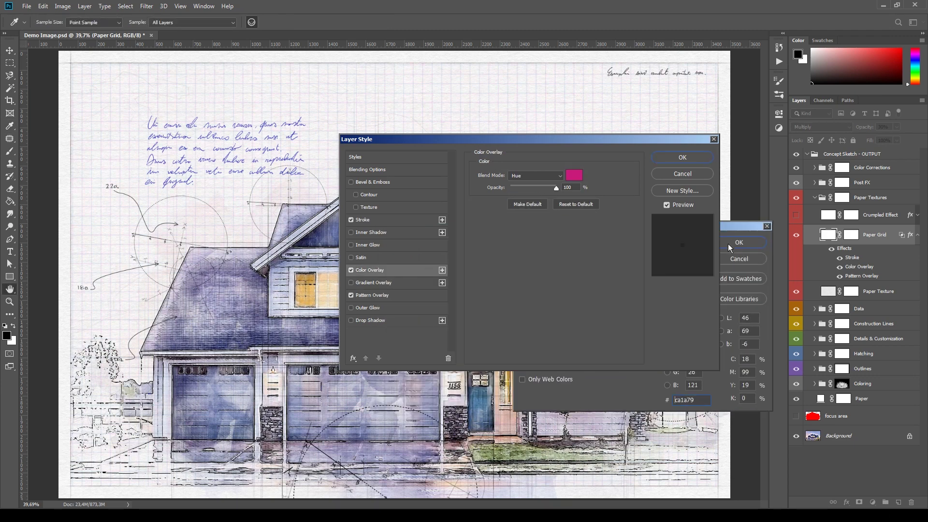
Step: Raise the Paper Grid stroke size to 125 and apply the layer style
{"action": "left_click", "coordinate": [387, 221]}
{"action": "left_click", "coordinate": [535, 173]}
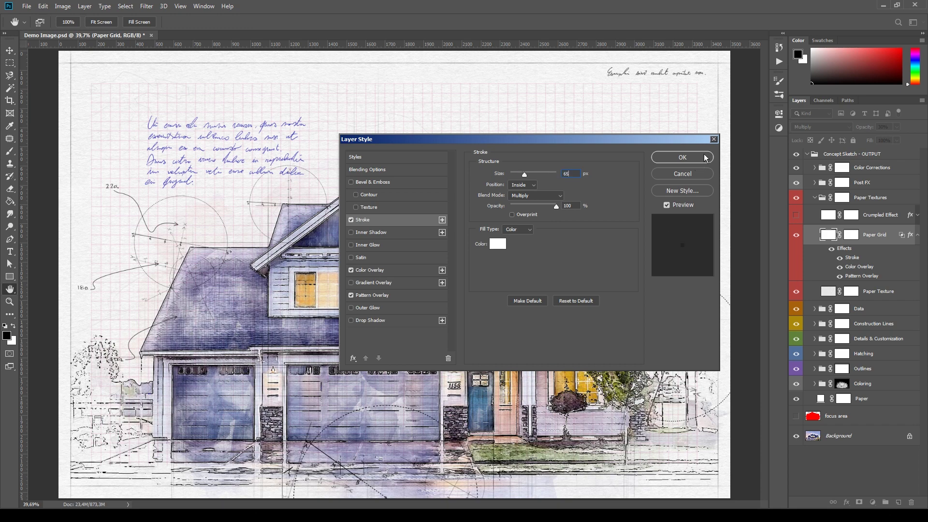
{"action": "left_click", "coordinate": [681, 157]}
Step: Preview the Crumpled Effect pattern scale at 65, cancel it, and collapse Paper Textures
{"action": "left_click", "coordinate": [917, 235]}
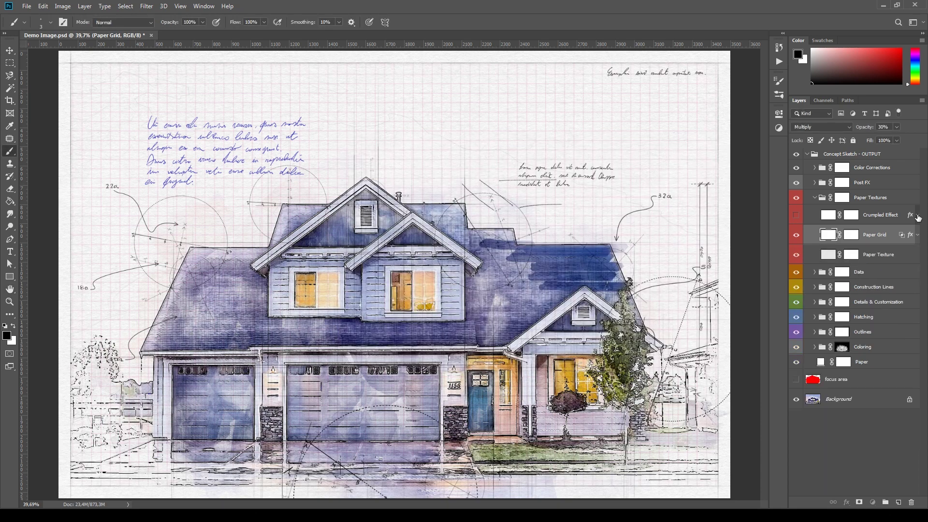
{"action": "left_click", "coordinate": [918, 214]}
{"action": "left_click", "coordinate": [796, 214]}
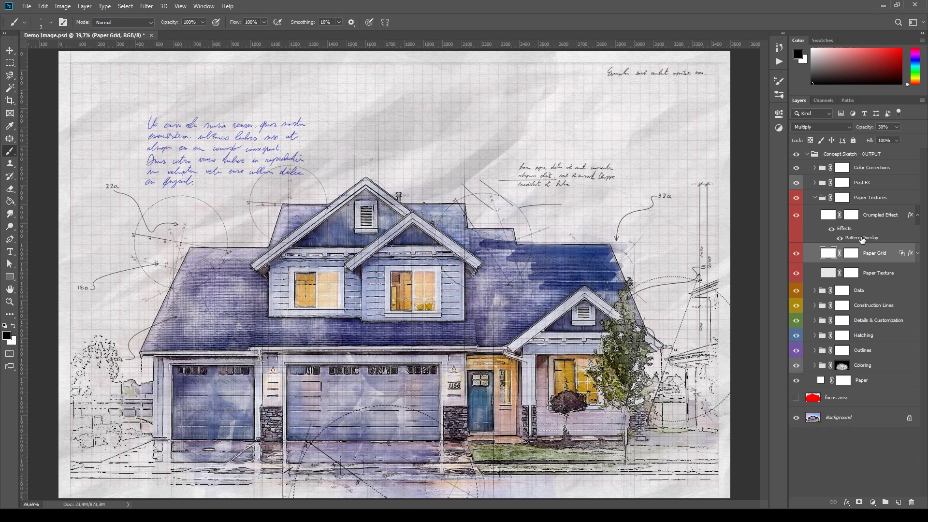
{"action": "double_click", "coordinate": [850, 237]}
{"action": "left_click_drag", "start_coordinate": [558, 140], "coordinate": [708, 170]}
{"action": "left_click_drag", "start_coordinate": [682, 255], "coordinate": [674, 253]}
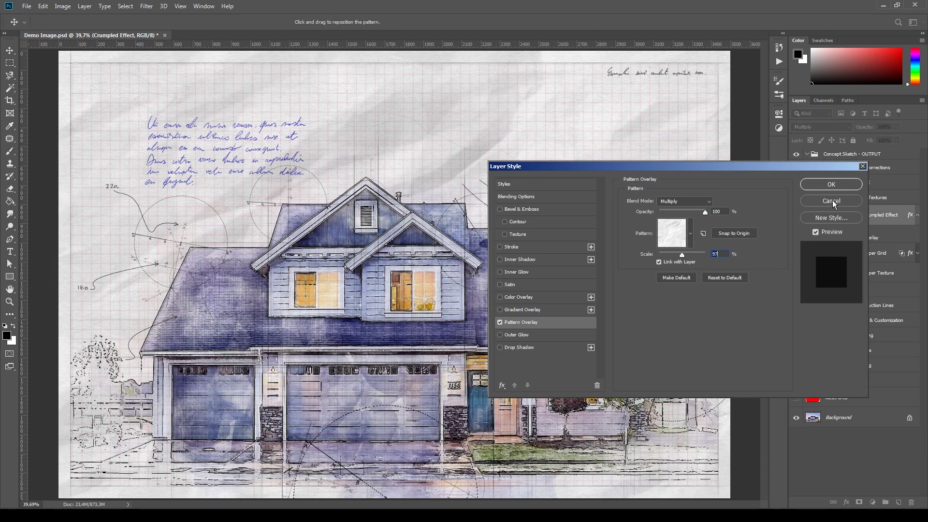
{"action": "left_click", "coordinate": [831, 201]}
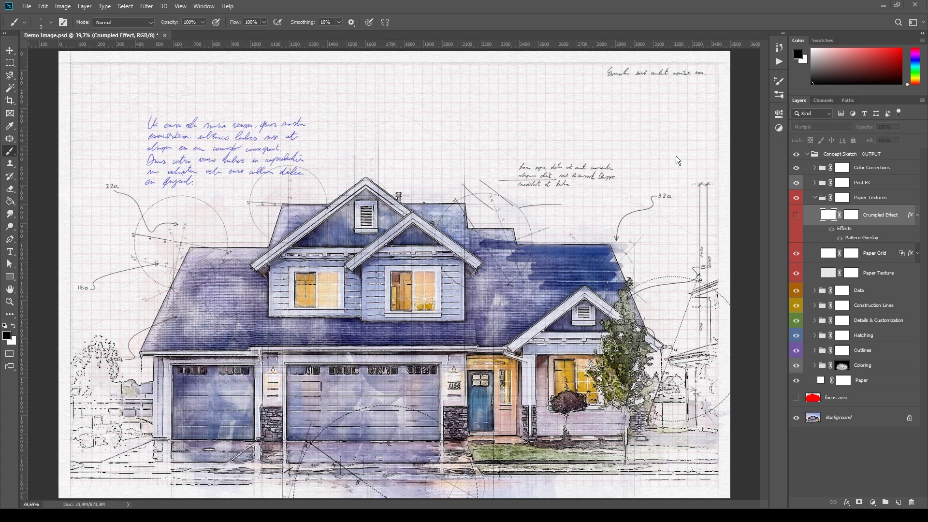
{"action": "left_click", "coordinate": [815, 198]}
Step: Hide Post FX's Levels, Color Balance, Hue/Saturation and Black & White adjustments, keeping the Tint
{"action": "left_click", "coordinate": [871, 188]}
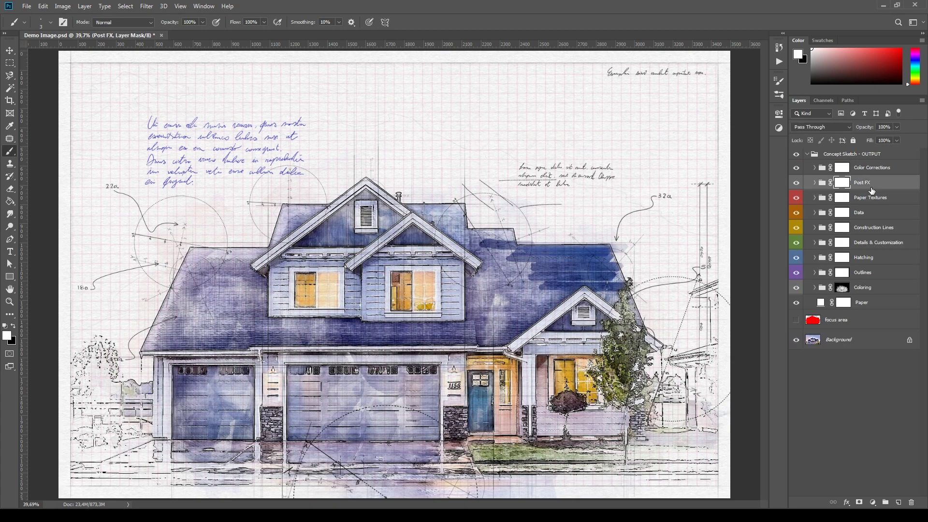
{"action": "left_click", "coordinate": [815, 183]}
{"action": "mouse_move", "coordinate": [793, 230]}
{"action": "left_mouse_down"}
{"action": "mouse_move", "coordinate": [795, 269]}
{"action": "mouse_move", "coordinate": [797, 215]}
{"action": "left_mouse_up"}
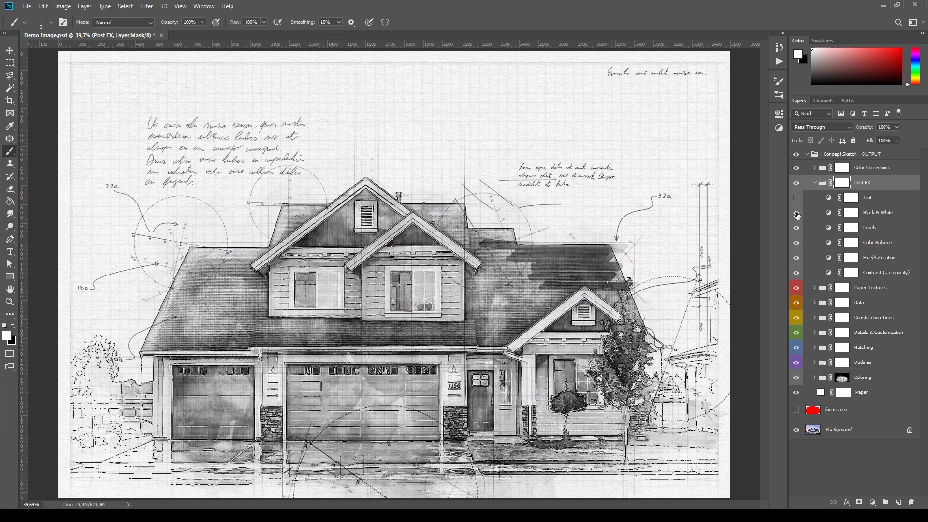
{"action": "left_click", "coordinate": [797, 214]}
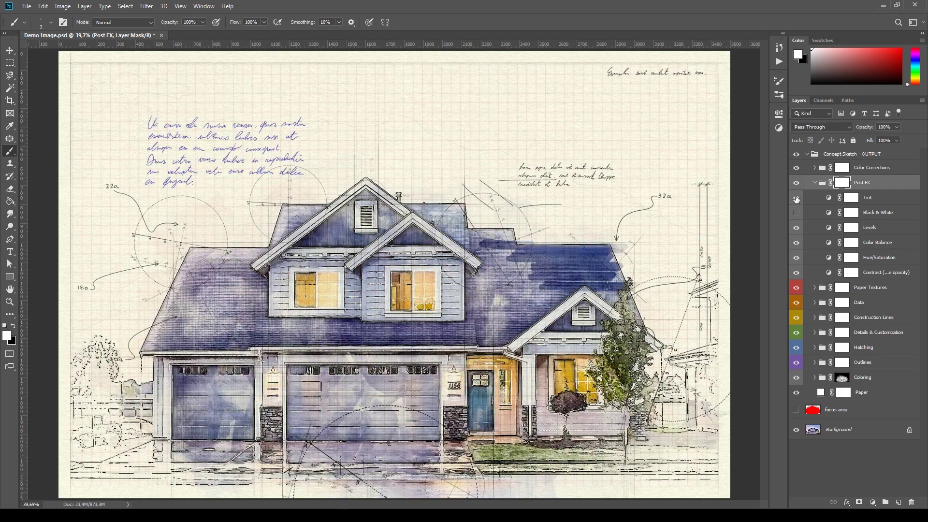
{"action": "left_click", "coordinate": [815, 183]}
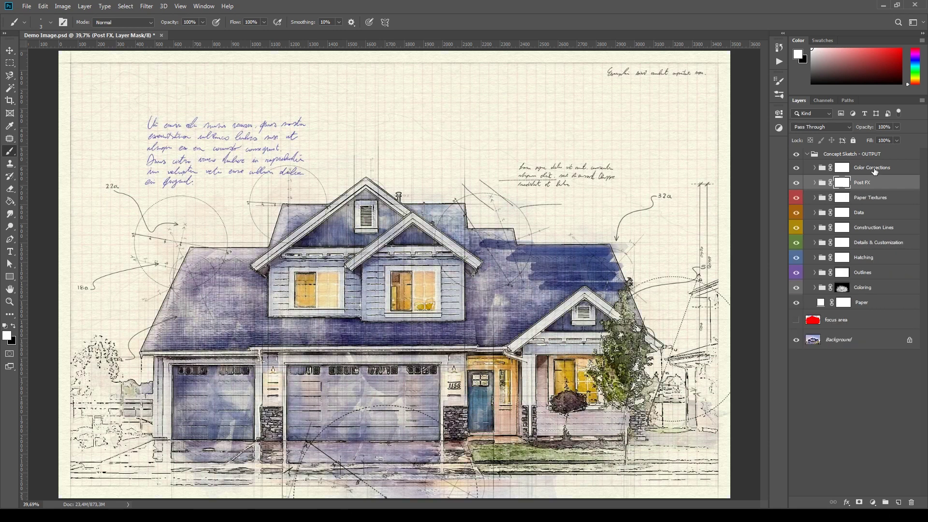
Step: Expand Color Corrections and preview the CC 1 to CC 4 gradings, turning them back off
{"action": "left_click", "coordinate": [874, 169]}
{"action": "left_click", "coordinate": [815, 167]}
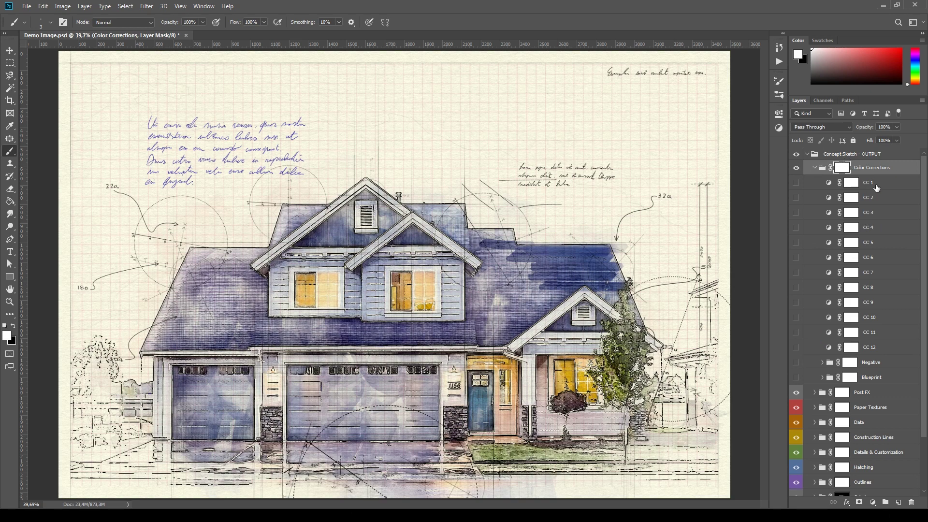
{"action": "left_click", "coordinate": [876, 187]}
{"action": "left_click", "coordinate": [795, 186]}
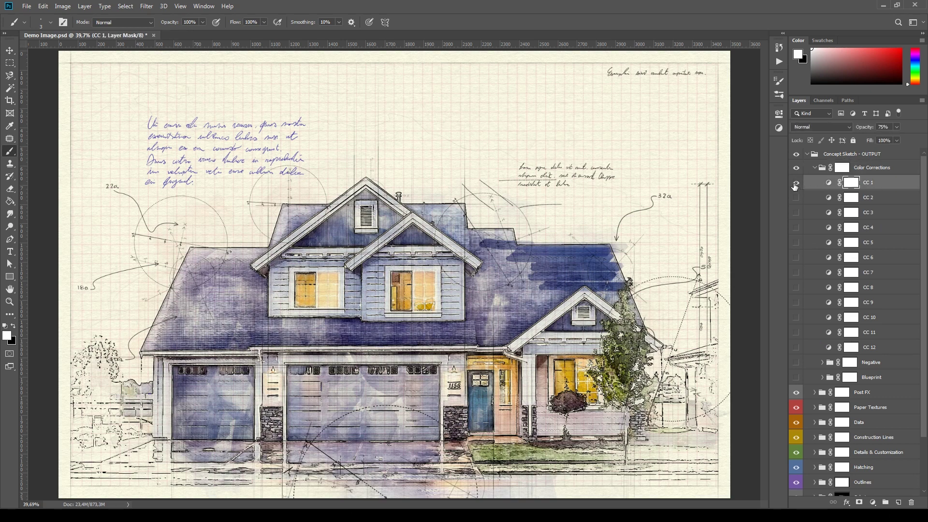
{"action": "left_click", "coordinate": [795, 187]}
{"action": "left_click", "coordinate": [797, 200]}
{"action": "left_click", "coordinate": [796, 214]}
{"action": "left_click", "coordinate": [795, 217]}
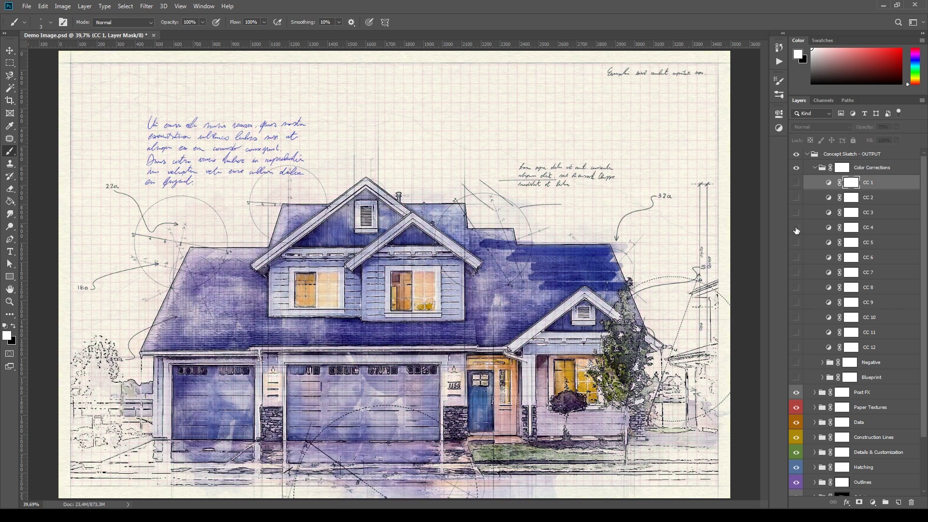
{"action": "left_click", "coordinate": [796, 229]}
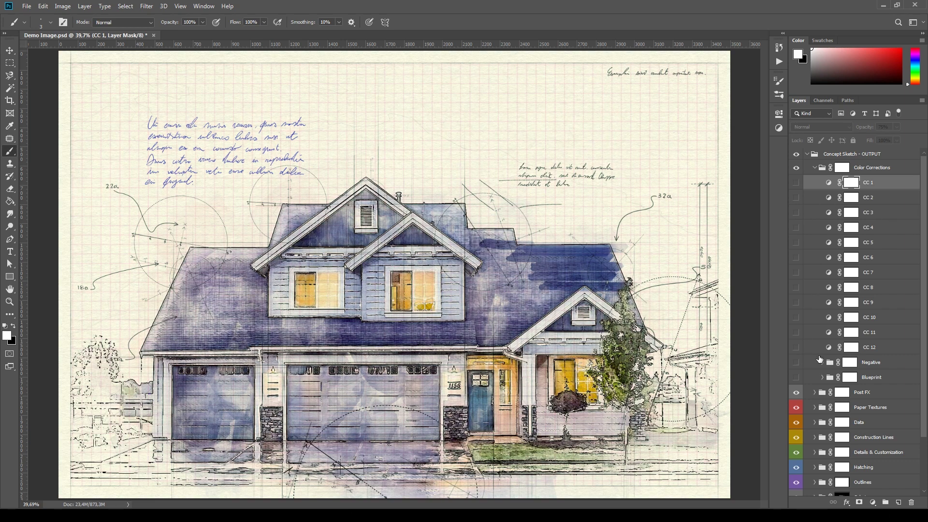
Step: Preview the CC 12, blue CC 11 and inverted Negative looks, hiding each again
{"action": "left_click_drag", "start_coordinate": [924, 335], "coordinate": [925, 358]}
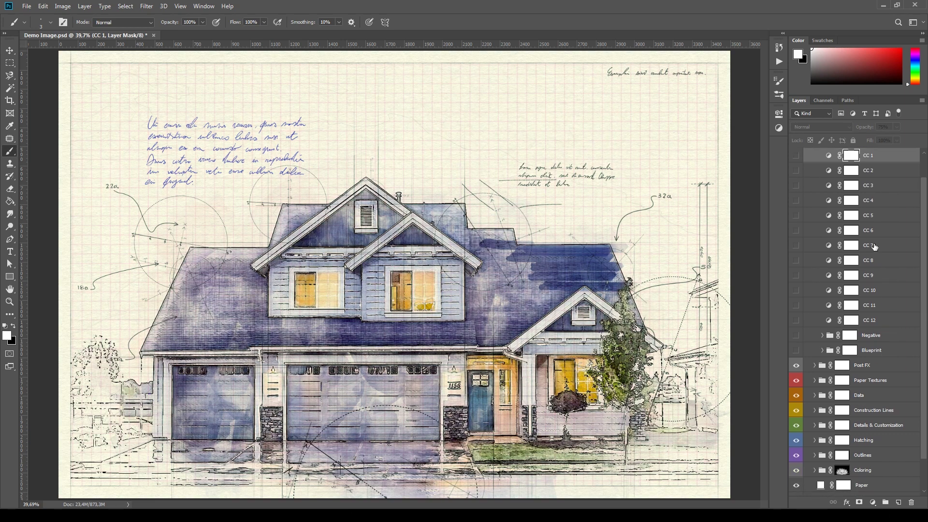
{"action": "left_click", "coordinate": [797, 321]}
{"action": "left_click", "coordinate": [797, 306]}
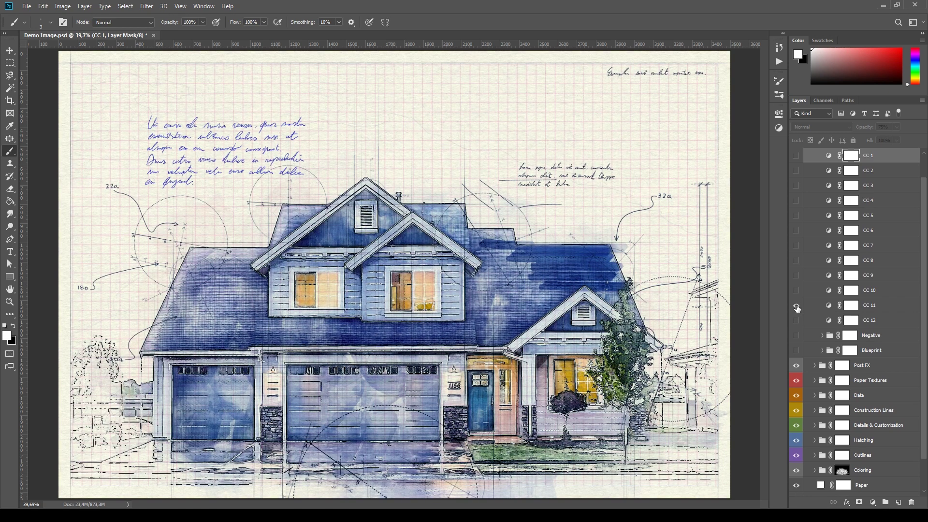
{"action": "left_click", "coordinate": [797, 308]}
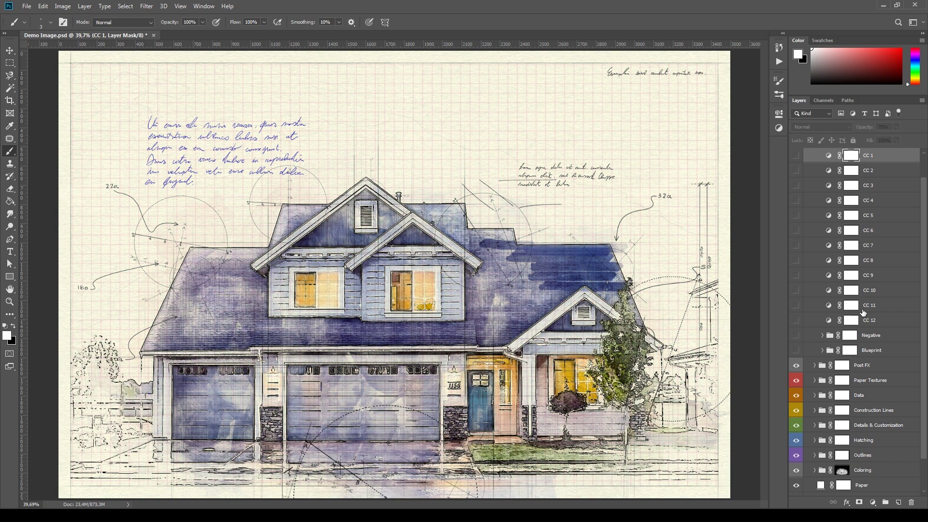
{"action": "left_click", "coordinate": [882, 309]}
{"action": "left_click", "coordinate": [796, 306]}
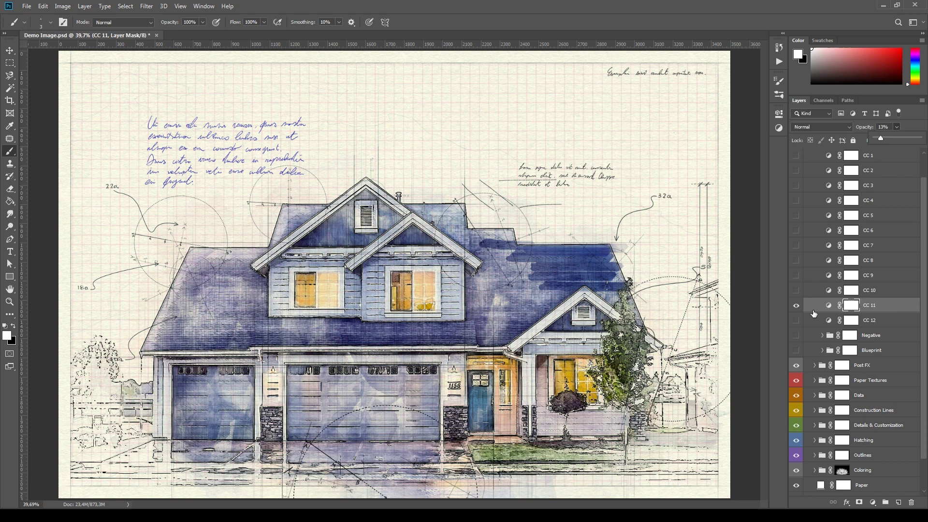
{"action": "left_click", "coordinate": [796, 307]}
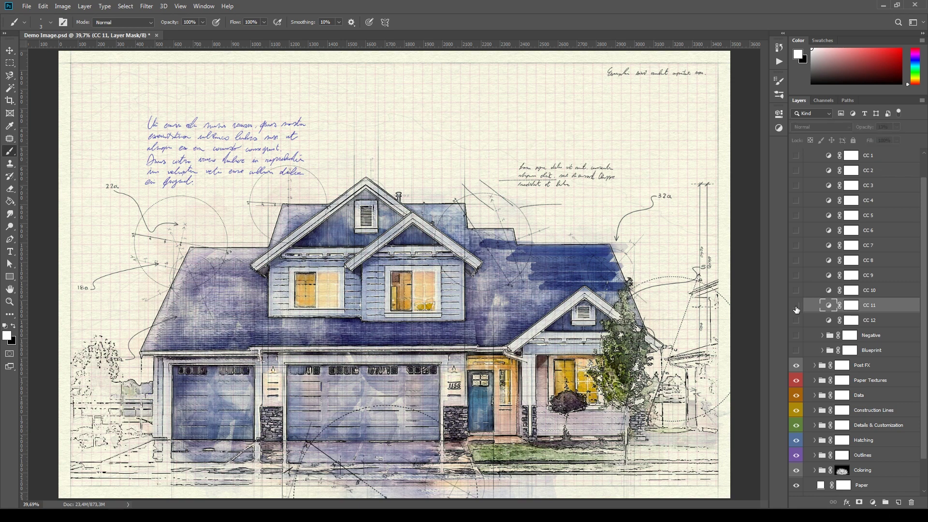
{"action": "left_click", "coordinate": [796, 337]}
{"action": "left_click", "coordinate": [796, 337]}
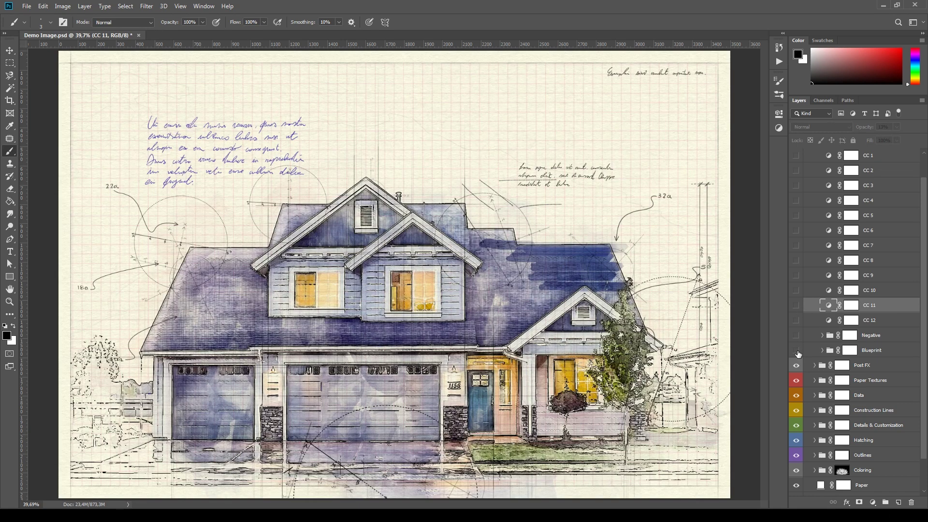
Step: Switch on the Blueprint group, swap foreground/background colours with X, and hide the watercolour Coloring group
{"action": "left_click", "coordinate": [796, 351]}
{"action": "scroll", "coordinate": [925, 264], "scroll_direction": "up", "scroll_amount": 1}
{"action": "scroll", "coordinate": [924, 264], "scroll_direction": "down", "scroll_amount": 3}
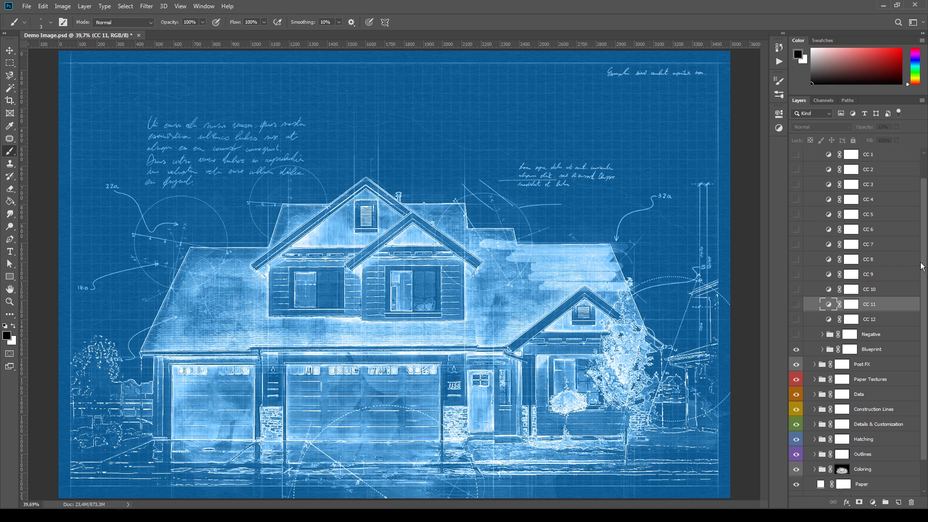
{"action": "left_click", "coordinate": [888, 438]}
{"action": "key", "text": "x"}
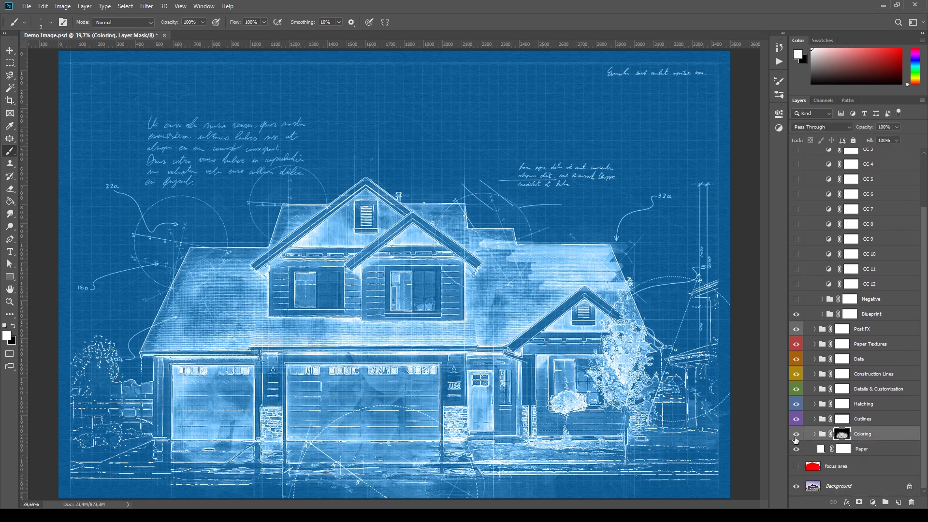
{"action": "left_click", "coordinate": [796, 435]}
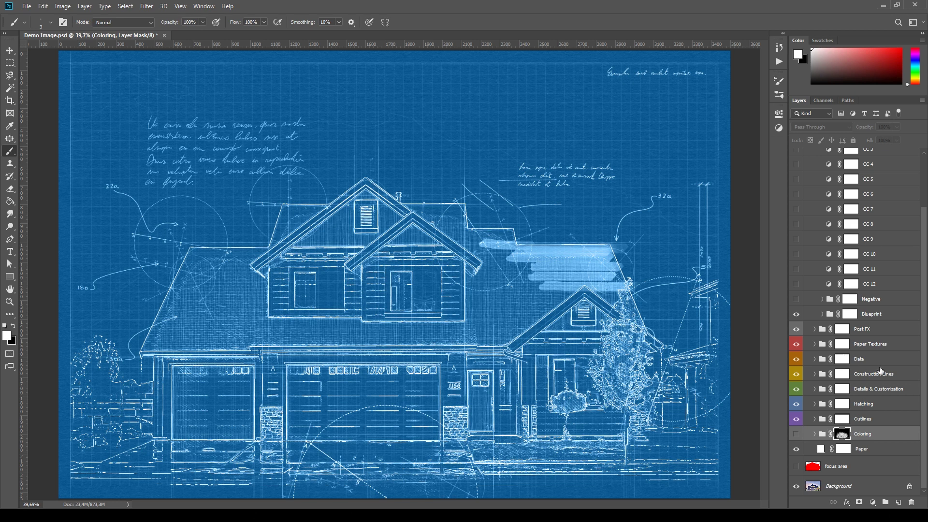
{"action": "scroll", "coordinate": [923, 343], "scroll_direction": "up", "scroll_amount": 1}
{"action": "scroll", "coordinate": [924, 342], "scroll_direction": "up", "scroll_amount": 3}
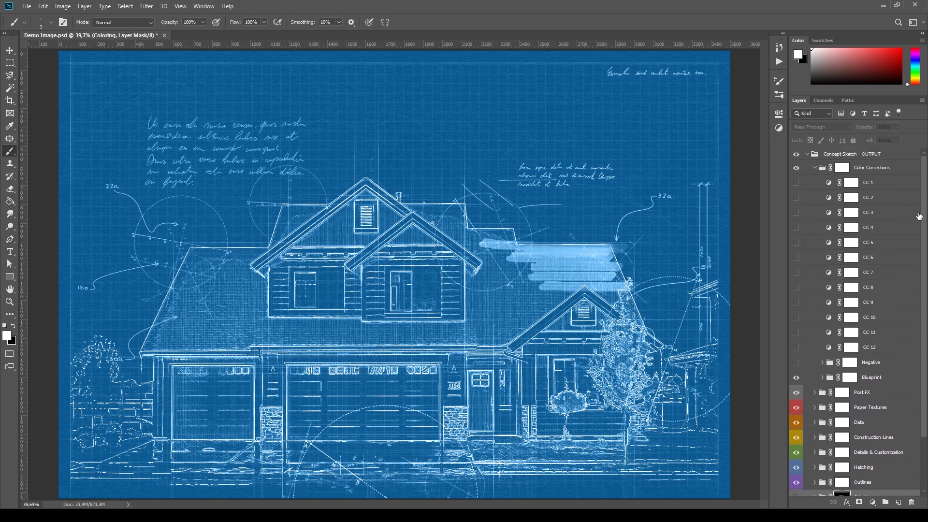